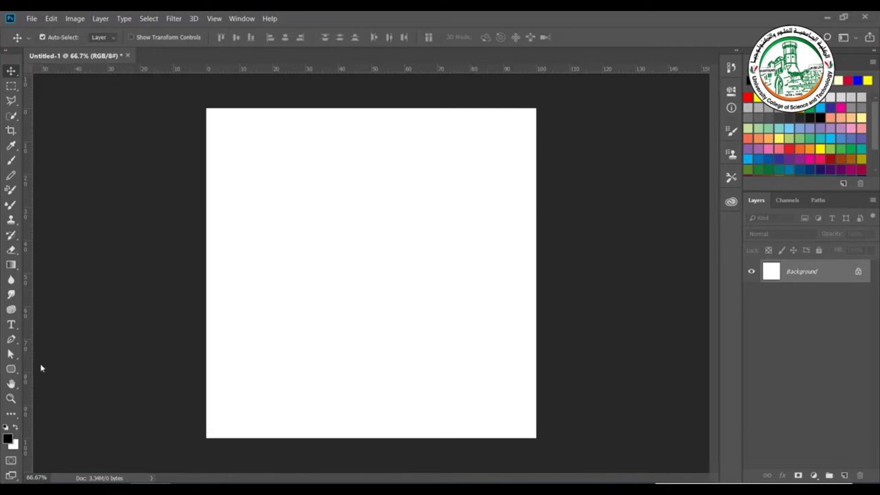
# Add the horizontal text line "بسم الله الرحمن الرحيم" near the top of the canvas
pyautogui.click(11, 325)
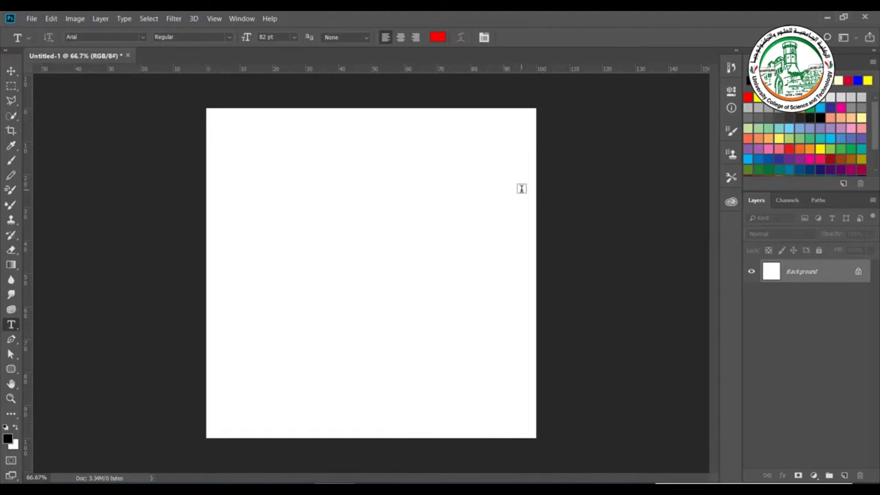
pyautogui.click(496, 164)
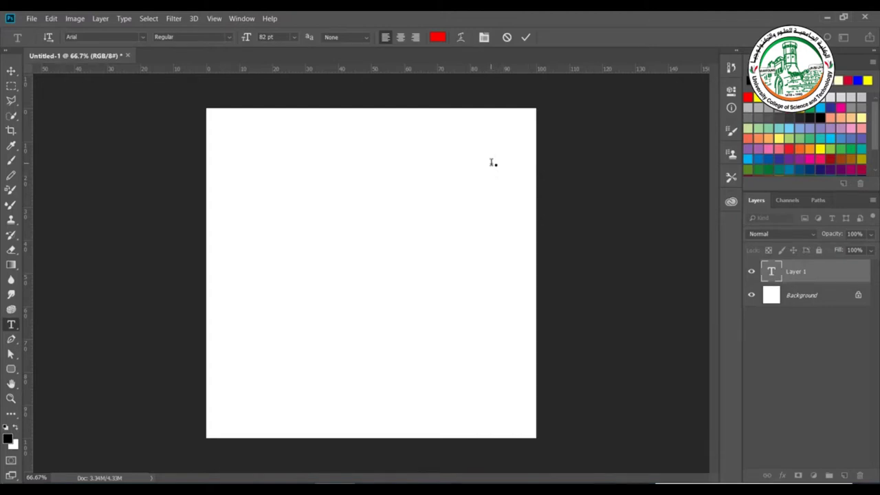
pyautogui.write('س ب      ')
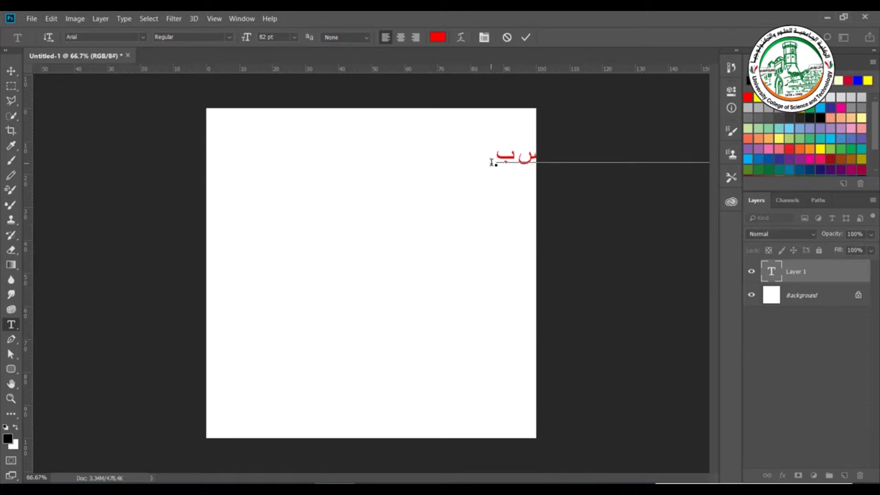
pyautogui.write('    ت')
pyautogui.press('BackSpace')
pyautogui.write('سم الله الرحمن الرحيم')
pyautogui.press('BackSpace')
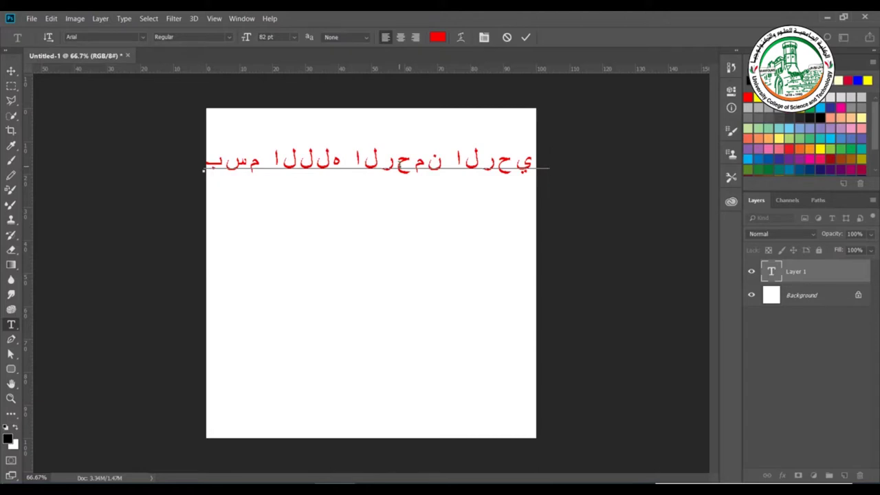
pyautogui.click(452, 202)
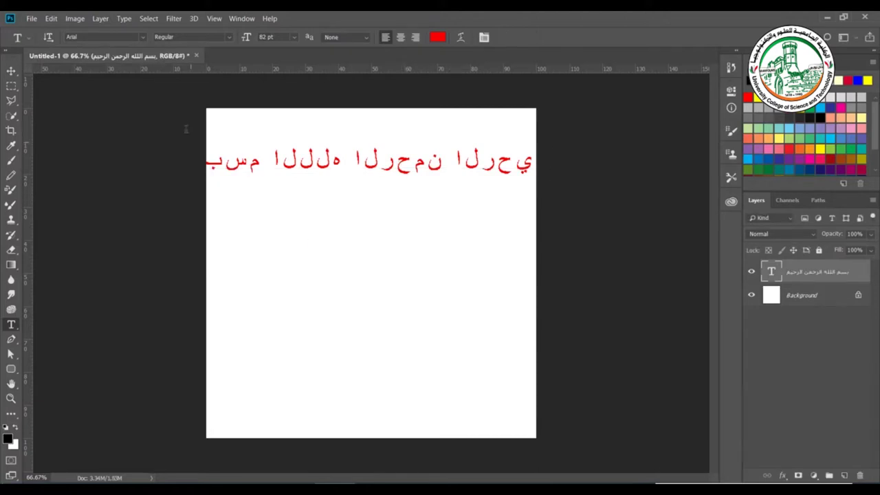
# Set the default text engine to Middle Eastern and South Asian in the Type preferences, and quit without saving Untitled-1
pyautogui.click(50, 18)
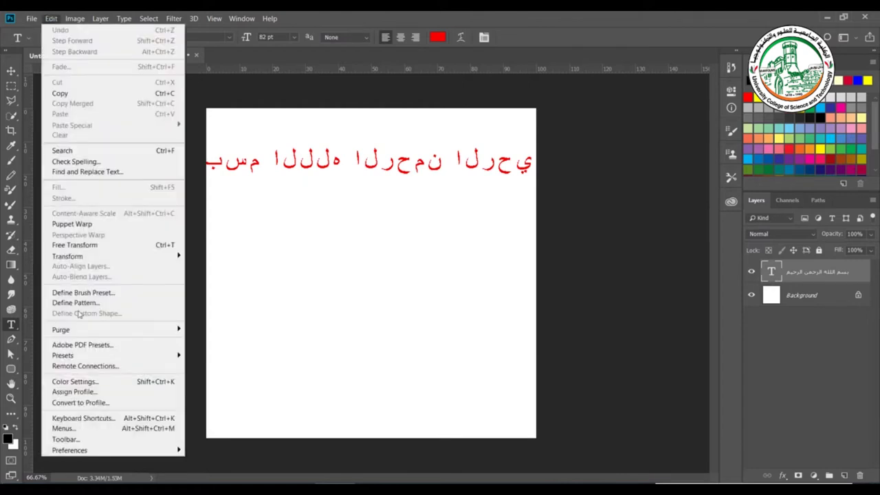
pyautogui.moveTo(172, 450)
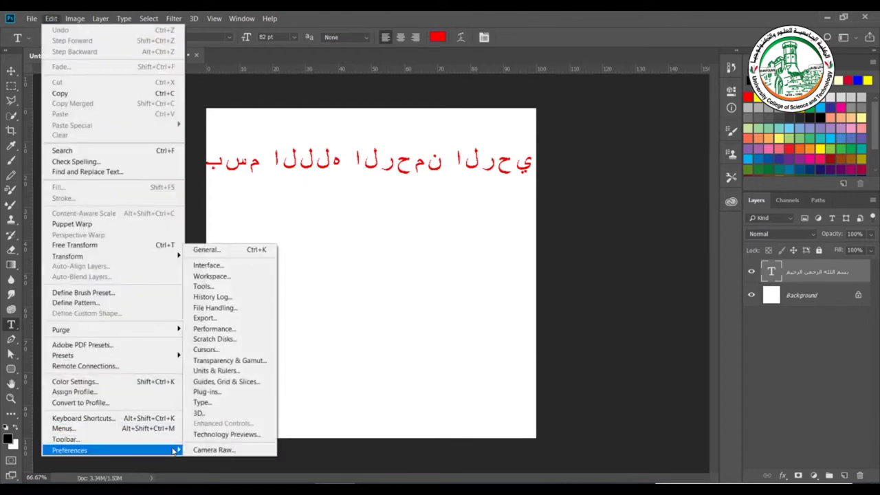
pyautogui.click(207, 402)
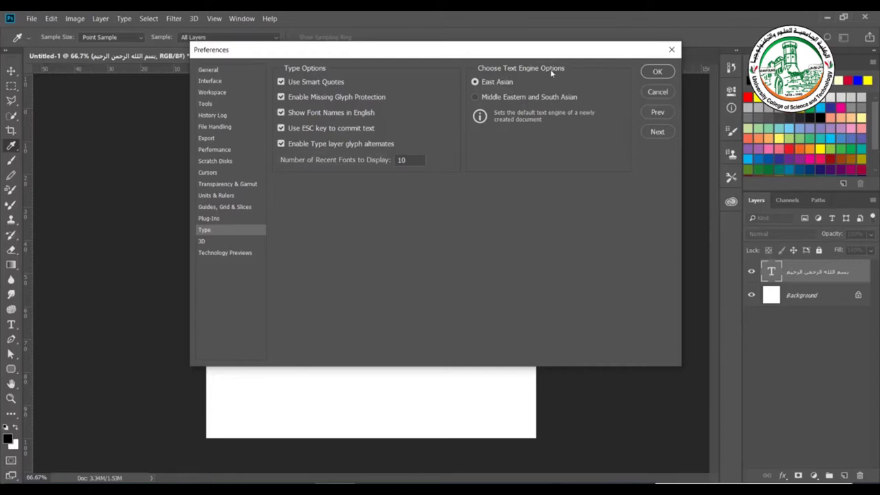
pyautogui.click(475, 97)
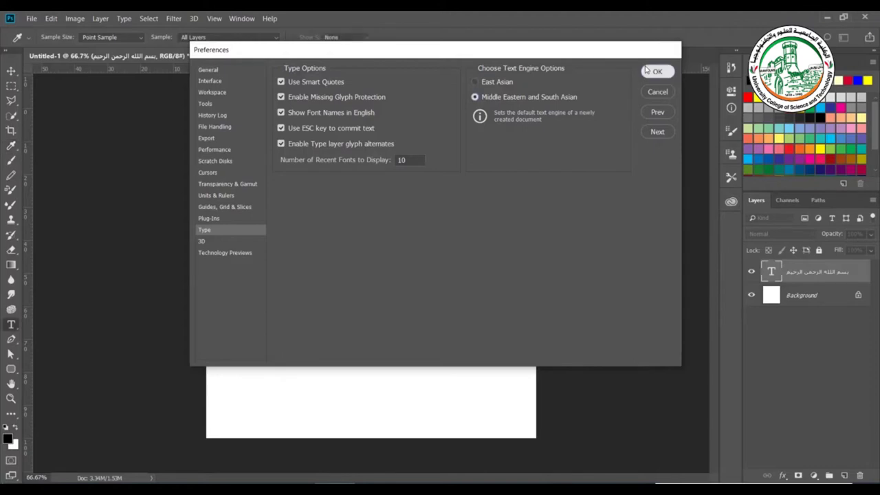
pyautogui.click(654, 72)
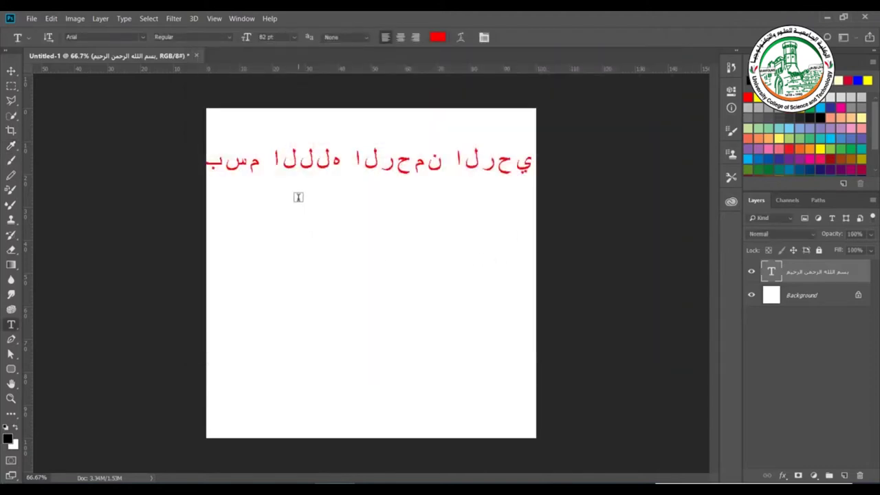
pyautogui.click(866, 16)
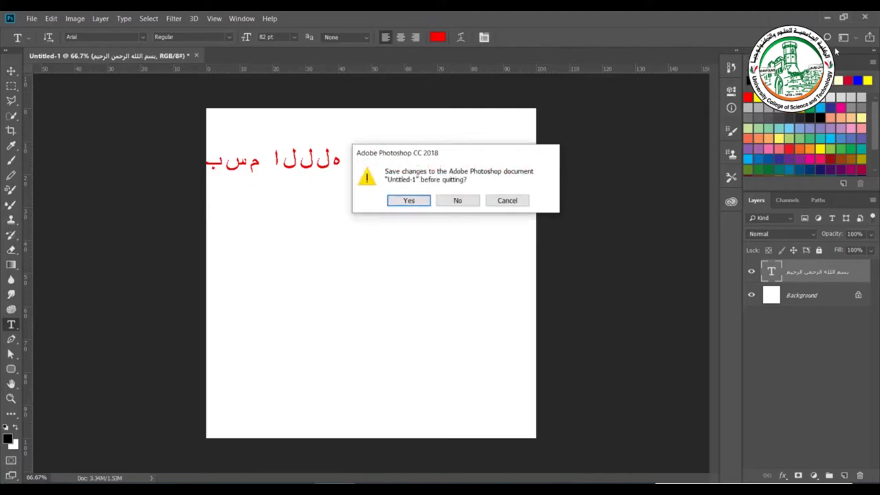
pyautogui.click(457, 201)
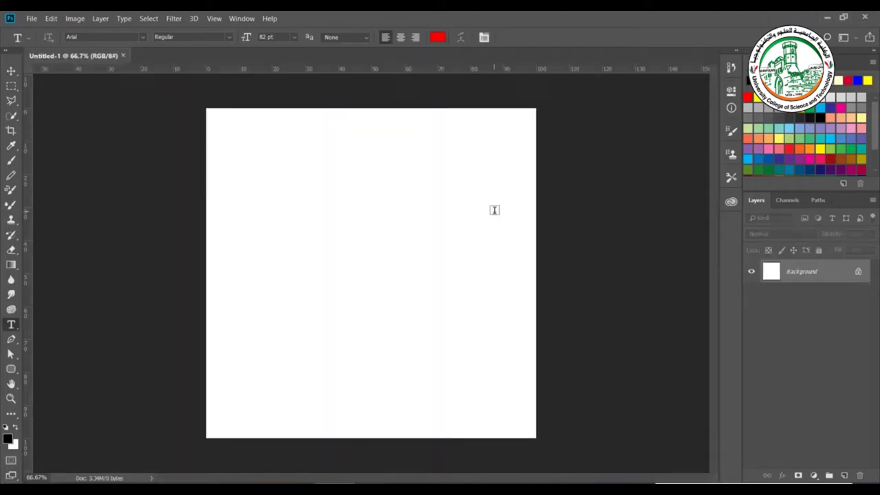
# Add the text "بسم الله الرحمن الرحيم" and move it fully onto the upper part of the blank canvas
pyautogui.click(500, 153)
pyautogui.write('بسم الله')
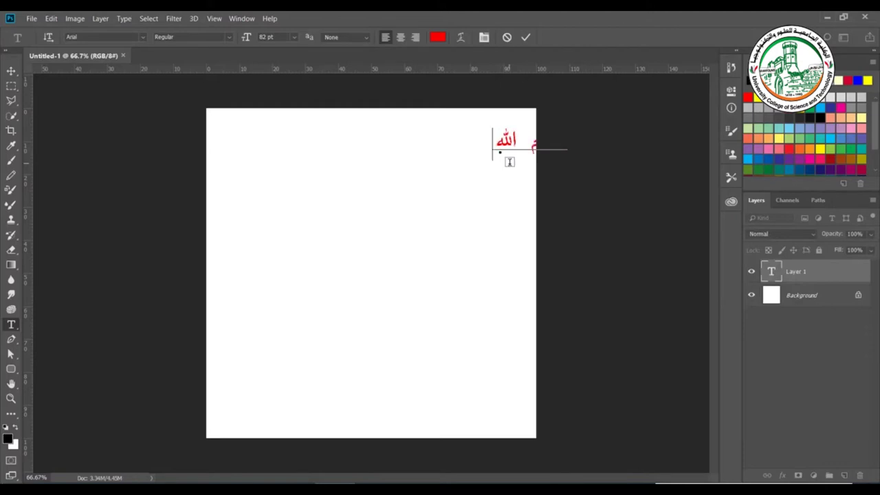
pyautogui.write(' الرحمن الرحيم')
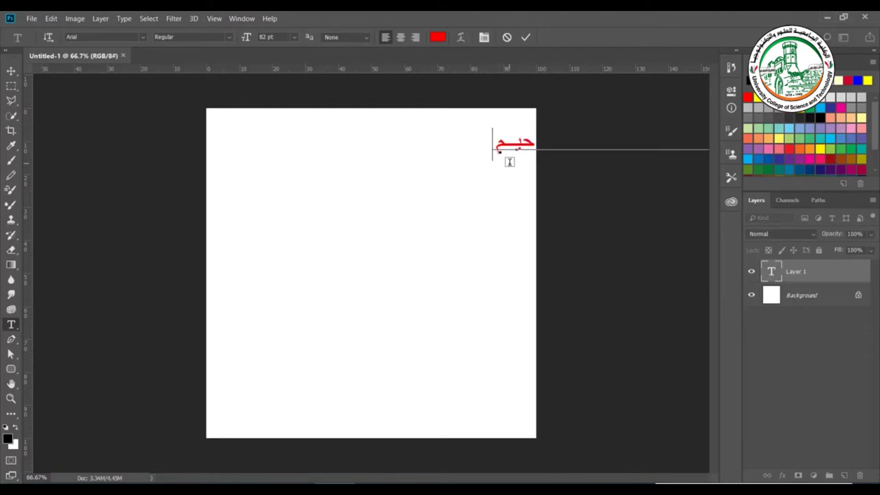
pyautogui.moveTo(511, 177); pyautogui.dragTo(275, 208)
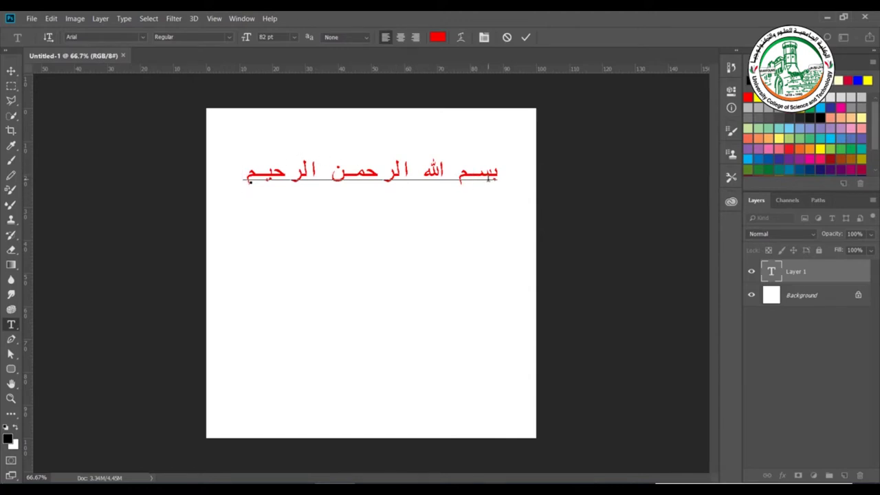
# Switch the text line to vertical orientation, reposition it inside the canvas, and return it to horizontal orientation
pyautogui.click(48, 37)
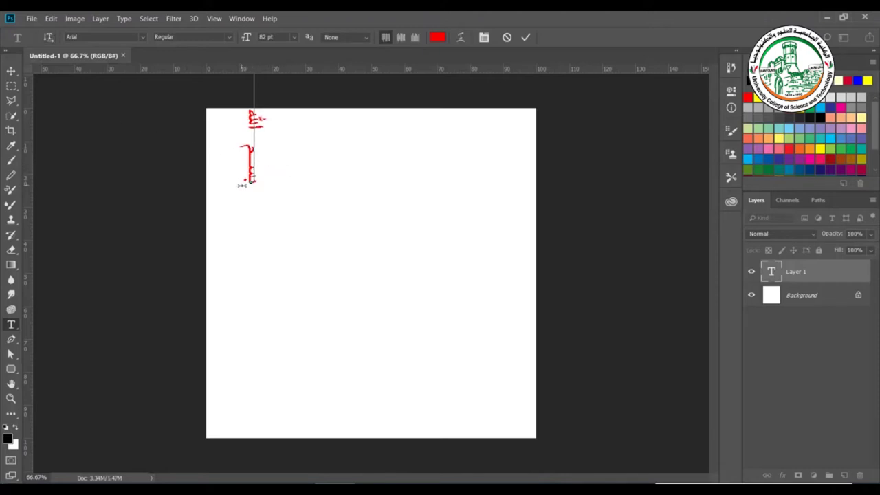
pyautogui.moveTo(250, 194); pyautogui.dragTo(256, 403)
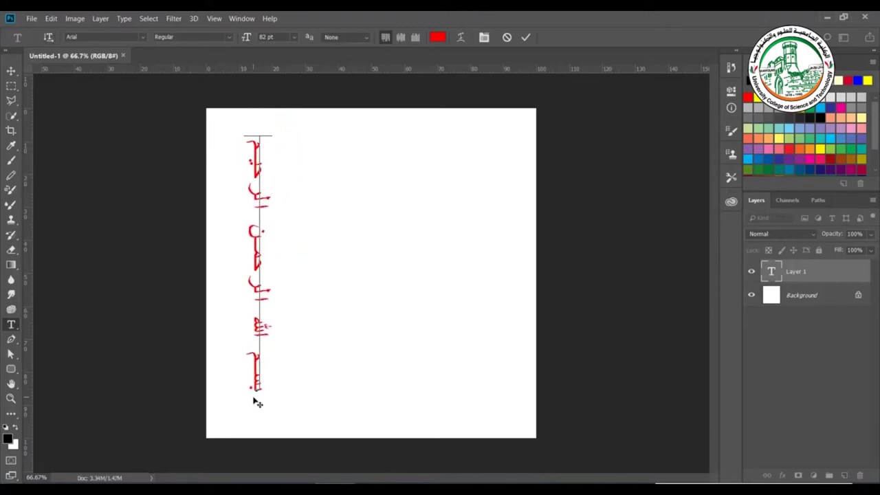
pyautogui.click(48, 37)
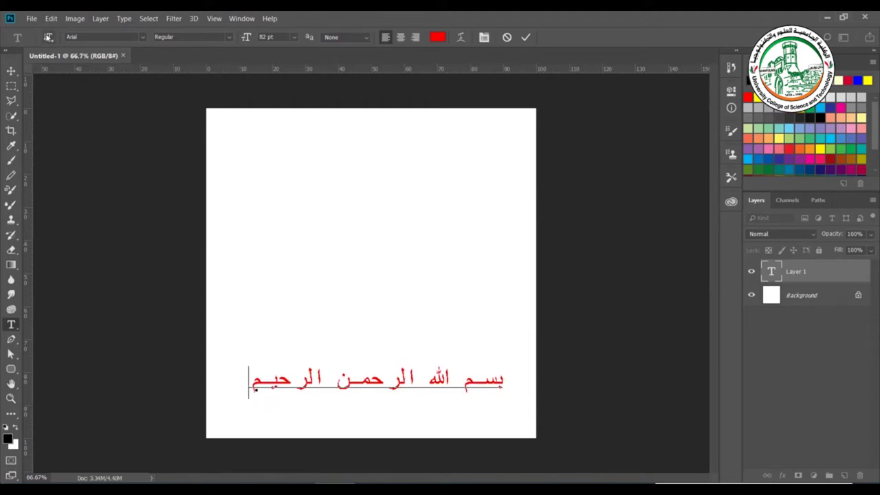
pyautogui.click(47, 37)
pyautogui.click(47, 37)
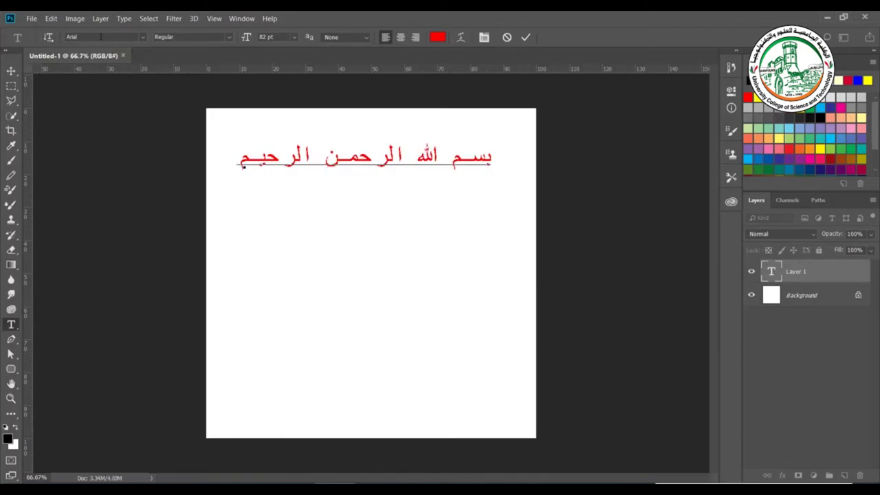
# Set the font of the whole Arabic text line to DecoType Naskh
pyautogui.click(143, 38)
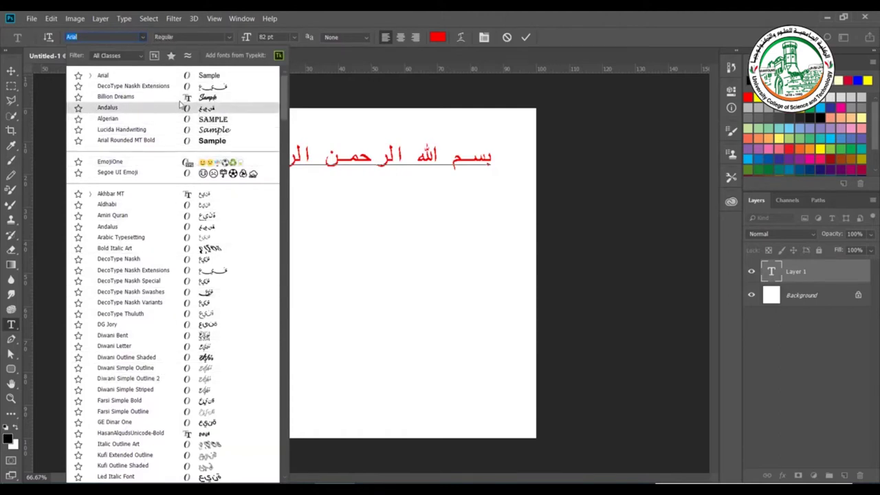
pyautogui.click(223, 139)
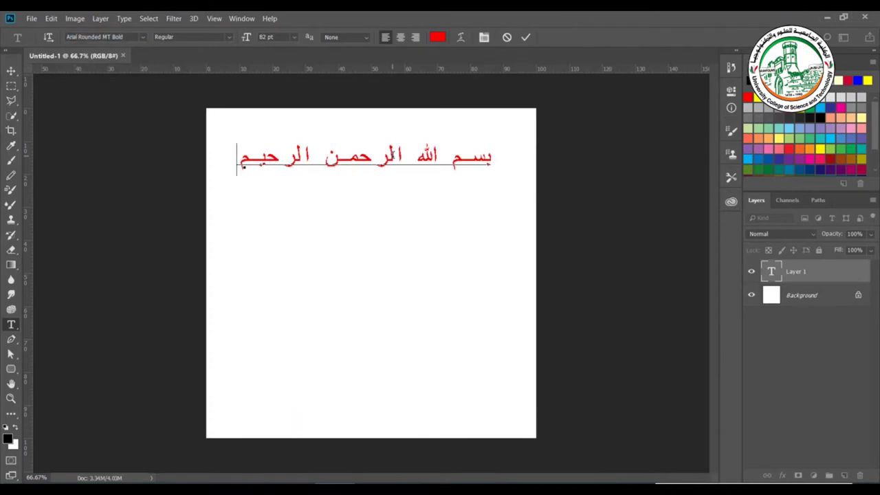
pyautogui.click(358, 159)
pyautogui.doubleClick(357, 160)
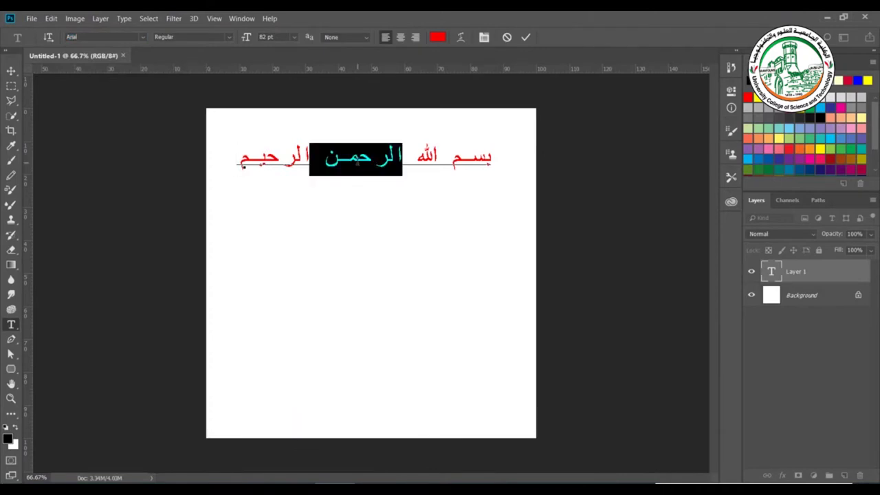
pyautogui.hotkey('ctrl', 'a')
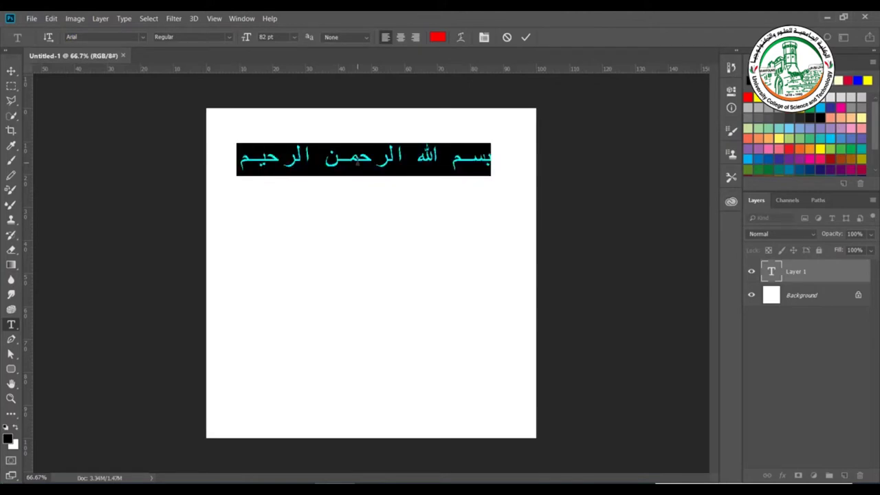
pyautogui.click(358, 163)
pyautogui.press('ctrl')
pyautogui.hotkey('ctrl', 'a')
pyautogui.click(143, 38)
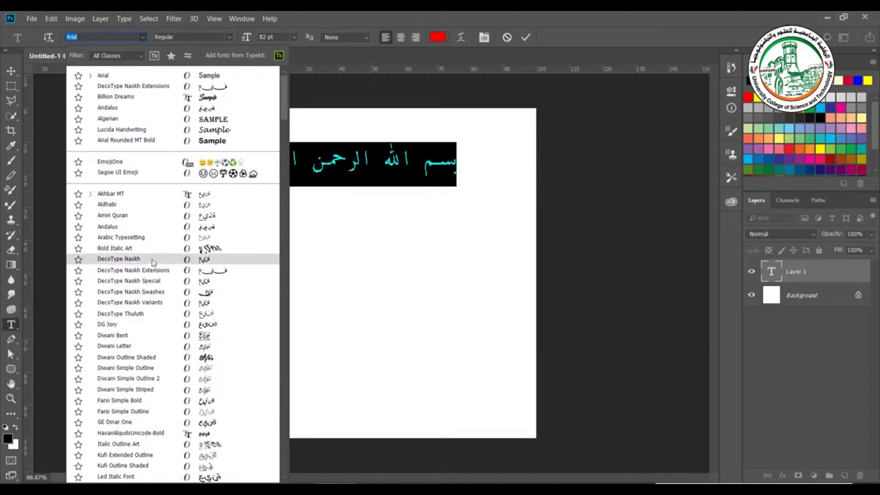
pyautogui.write('DecoType Naskh')
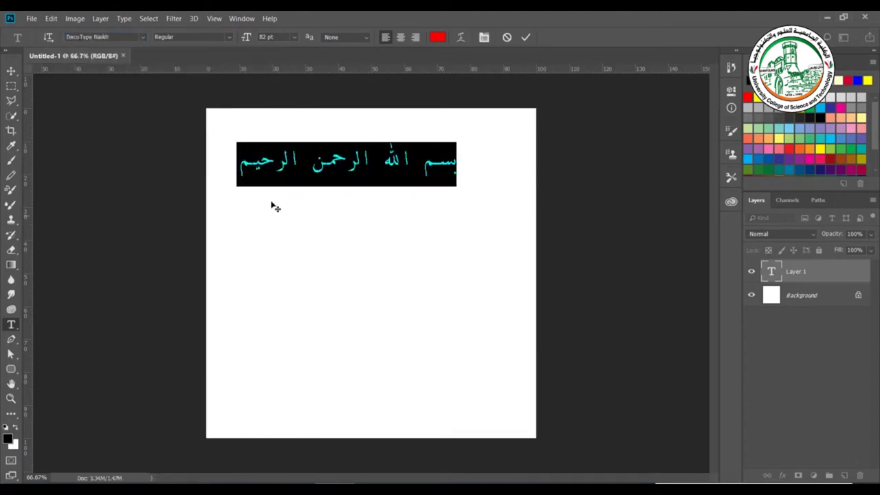
# Move the text line slightly up and to the right, and set its font to DecoType Naskh Extensions
pyautogui.moveTo(346, 199); pyautogui.dragTo(359, 196)
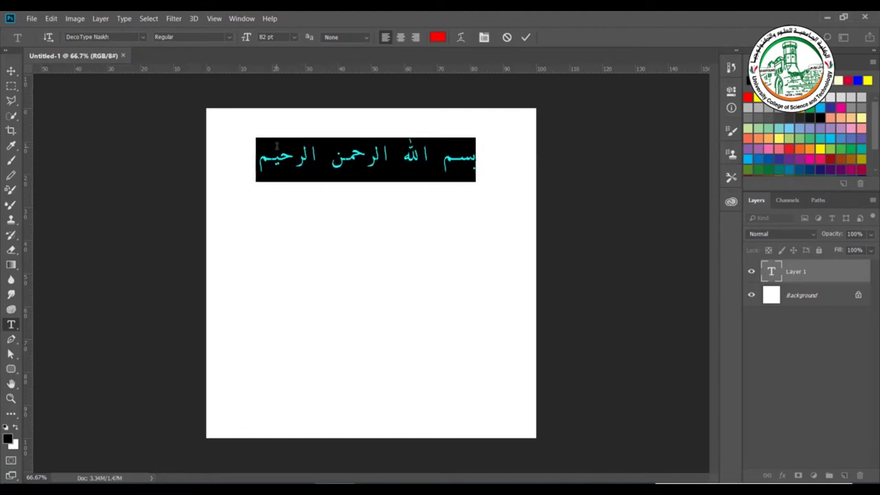
pyautogui.click(142, 36)
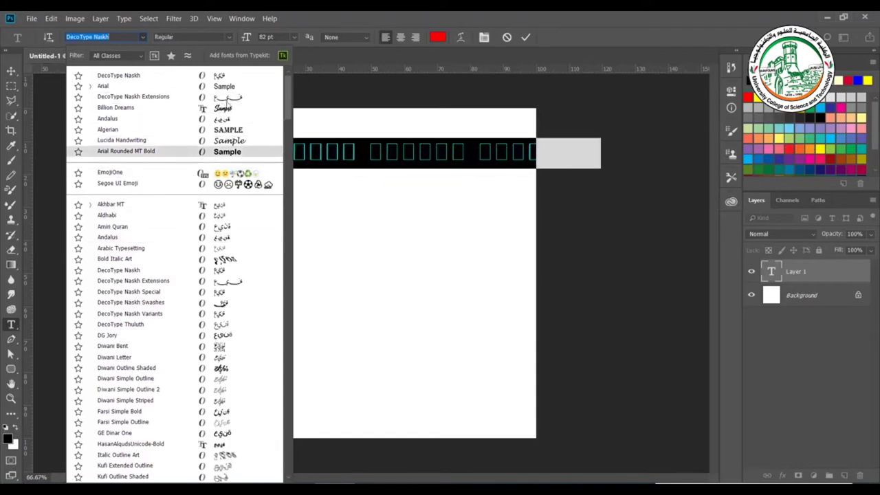
pyautogui.click(132, 97)
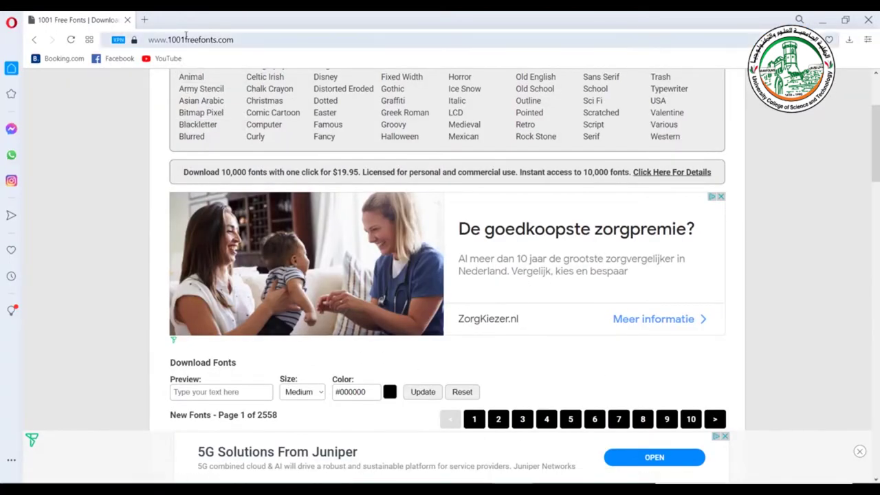
pyautogui.scroll(-8, 340, 206)
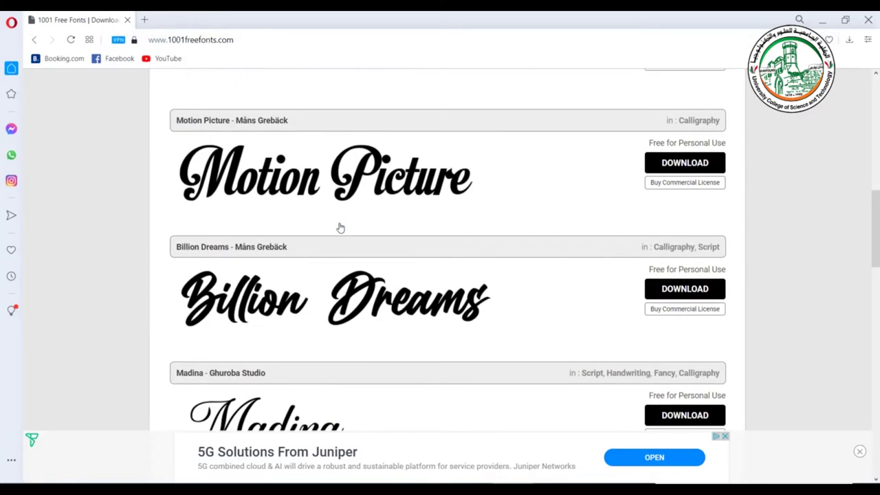
pyautogui.scroll(-5, 340, 228)
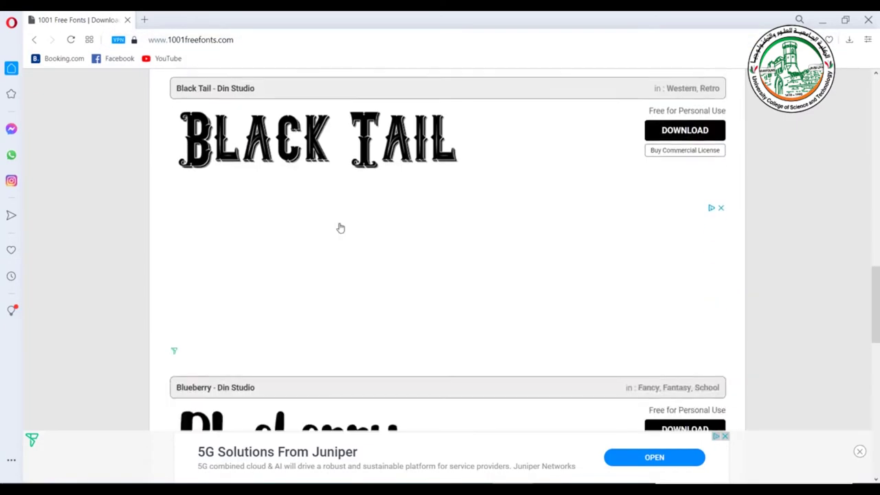
pyautogui.scroll(-3, 340, 228)
pyautogui.scroll(-6, 340, 228)
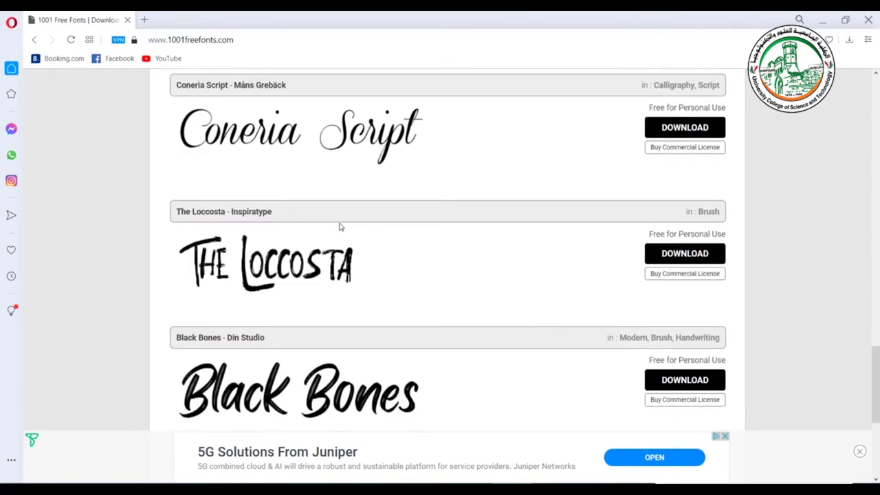
pyautogui.scroll(5, 340, 228)
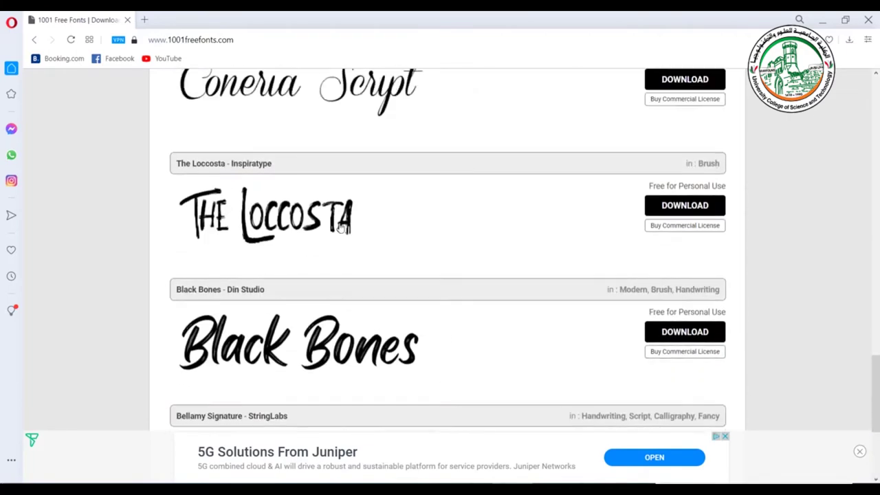
pyautogui.scroll(2, 319, 226)
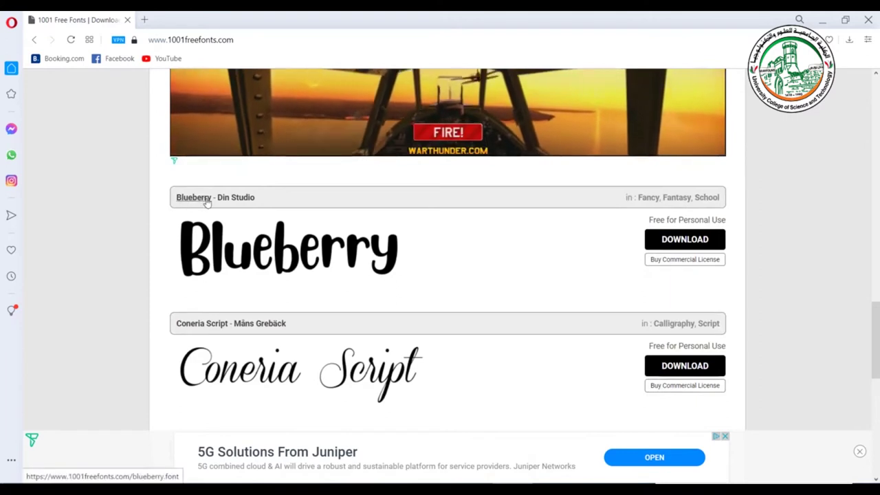
pyautogui.click(691, 249)
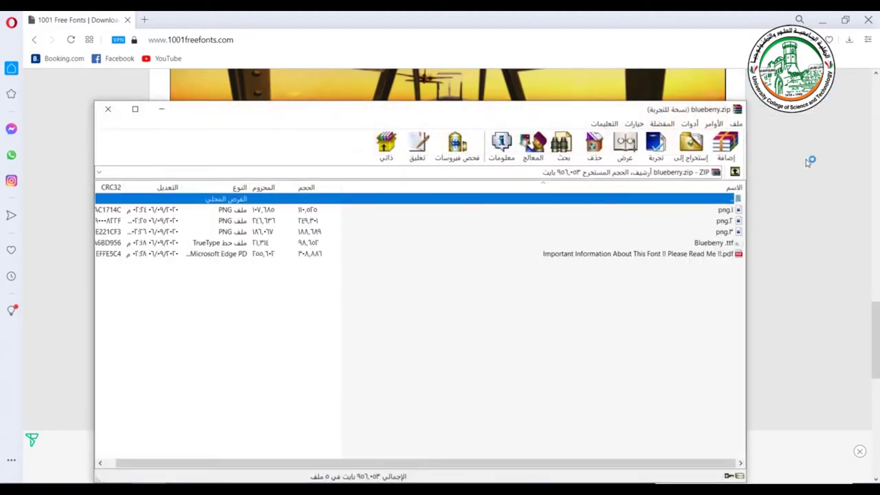
# Open Blueberry .ttf from the downloaded blueberry.zip archive and install the font
pyautogui.press('Escape')
pyautogui.doubleClick(712, 243)
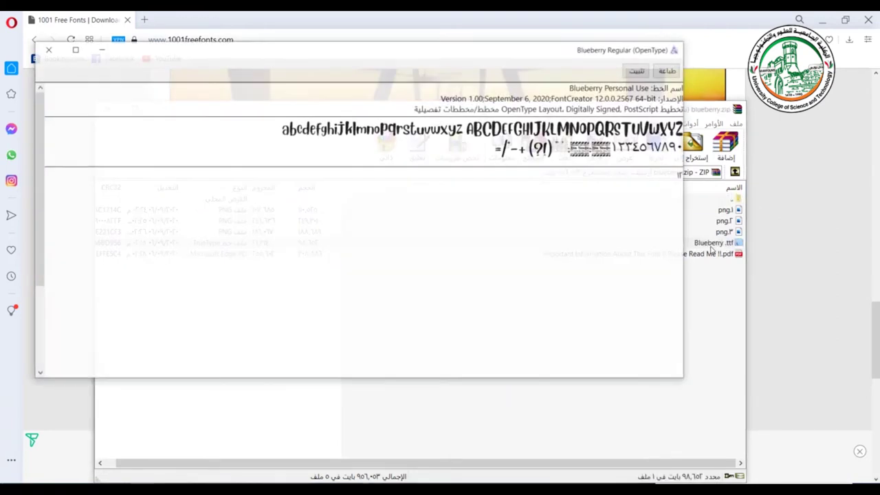
pyautogui.click(636, 70)
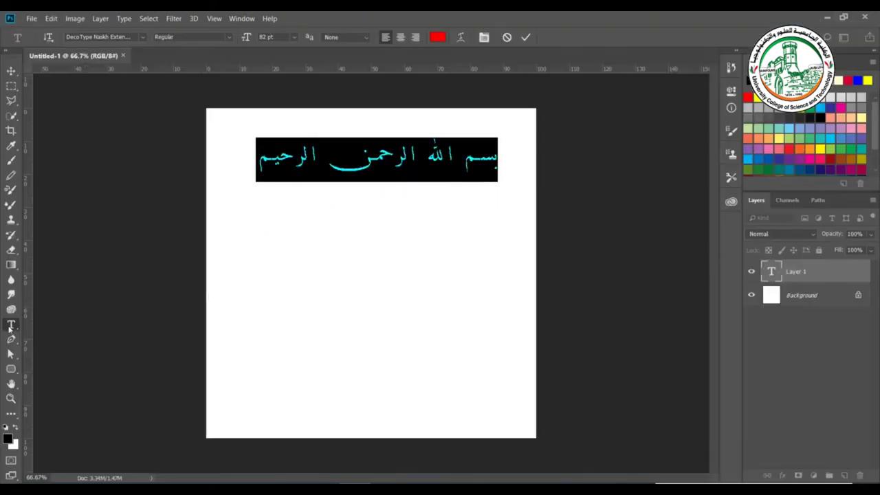
# Return to Photoshop and add the text "Palestine" on a new text layer below the Arabic line
pyautogui.click(278, 234)
pyautogui.click(277, 232)
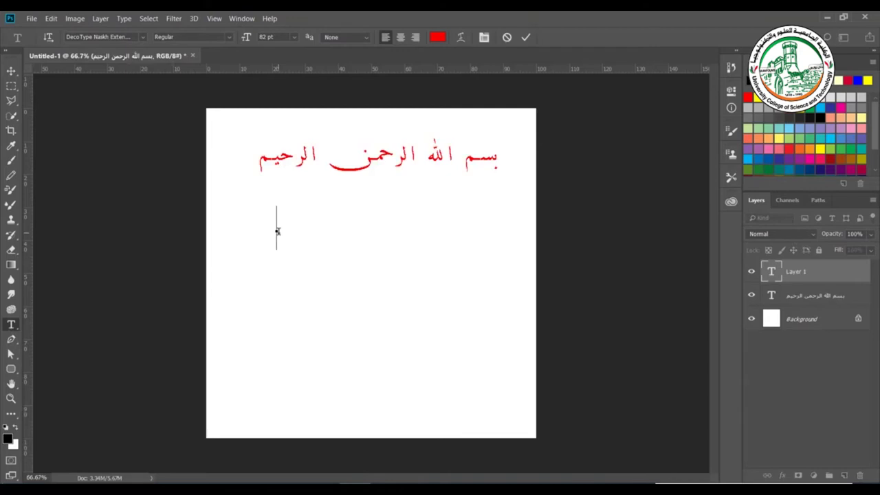
pyautogui.write('Palesti')
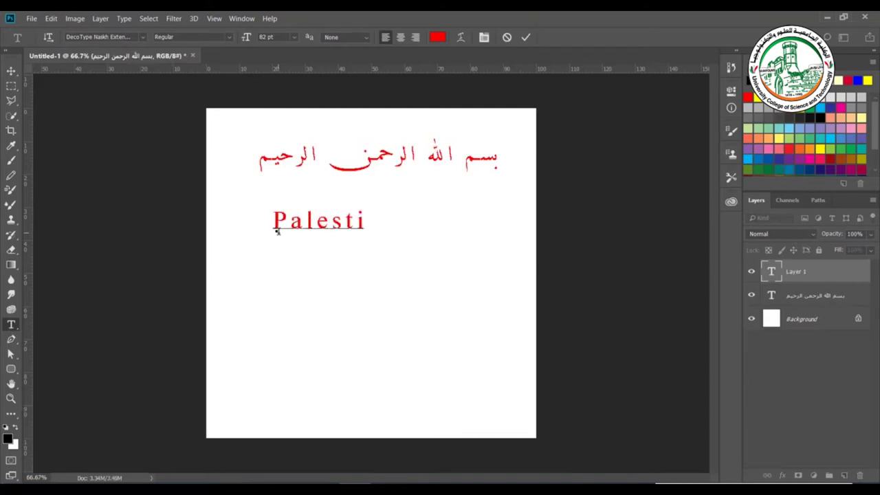
pyautogui.write('ne')
# Set the font of the whole "Palestine" text to Blueberry and move the text slightly to the right
pyautogui.hotkey('ctrl', 'a')
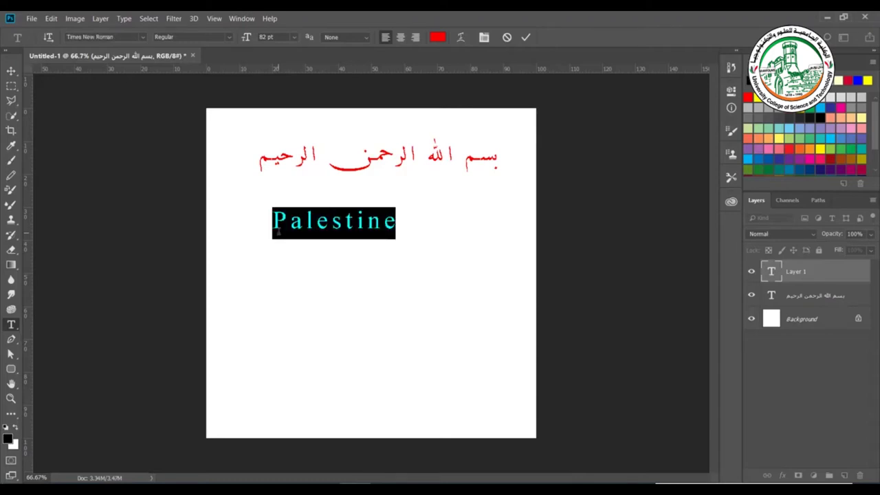
pyautogui.click(143, 38)
pyautogui.write('blu')
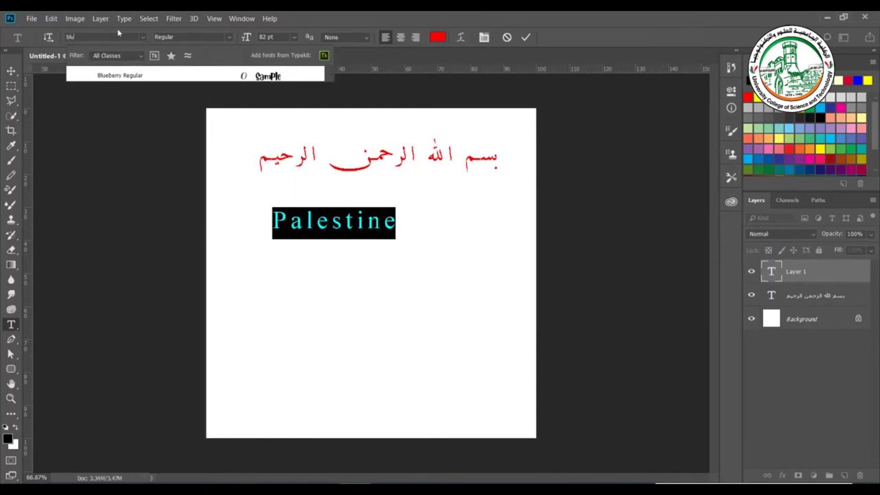
pyautogui.click(120, 75)
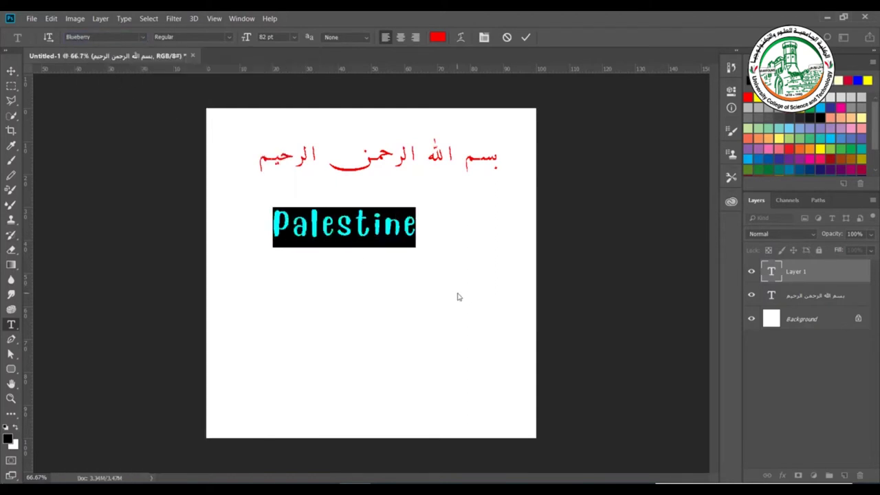
pyautogui.moveTo(369, 273); pyautogui.dragTo(402, 274)
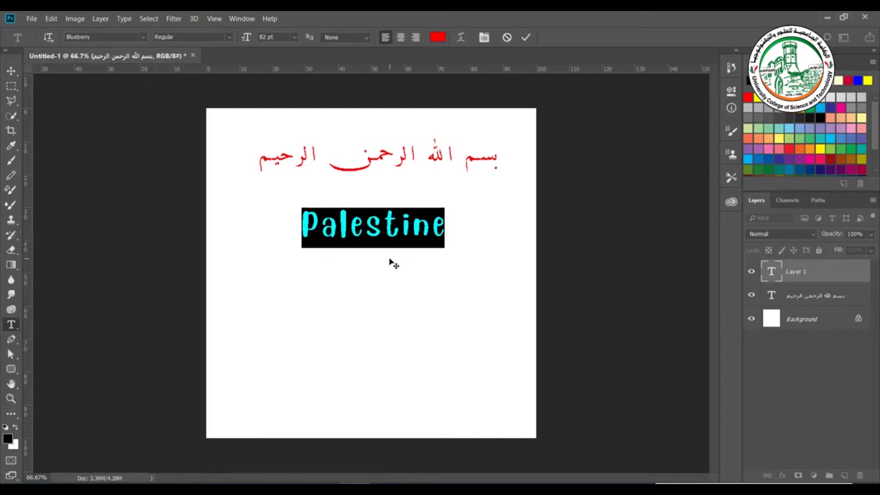
# Switch to the "fav font" folder in File Explorer and install all of its fonts at once
pyautogui.hotkey('alt', 'Tab')
pyautogui.hotkey('alt', 'Tab')
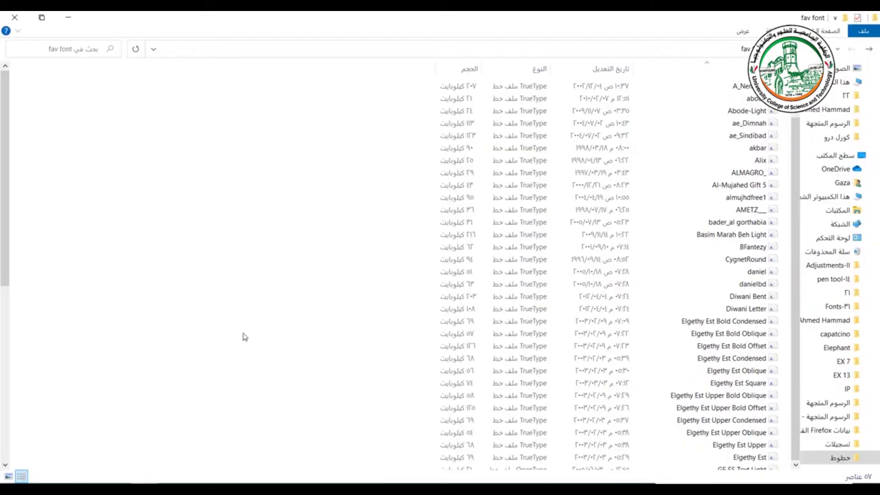
pyautogui.scroll(-8, 329, 311)
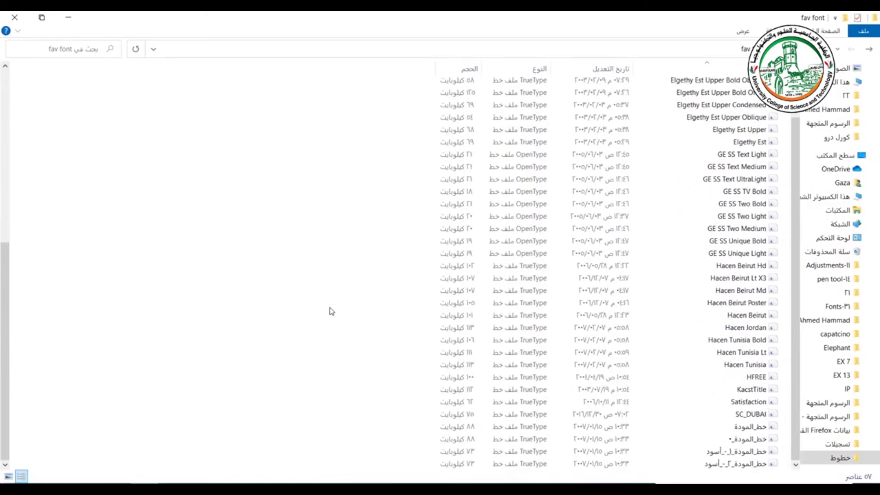
pyautogui.scroll(8, 281, 292)
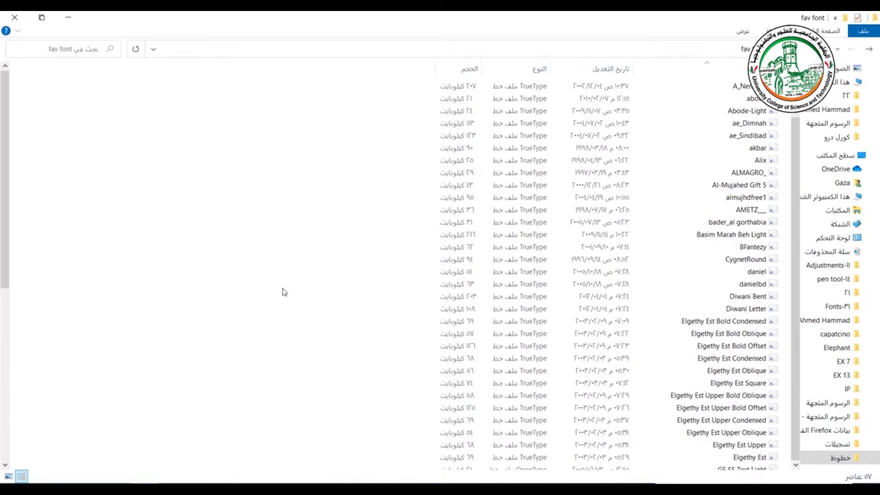
pyautogui.hotkey('ctrl', 'a')
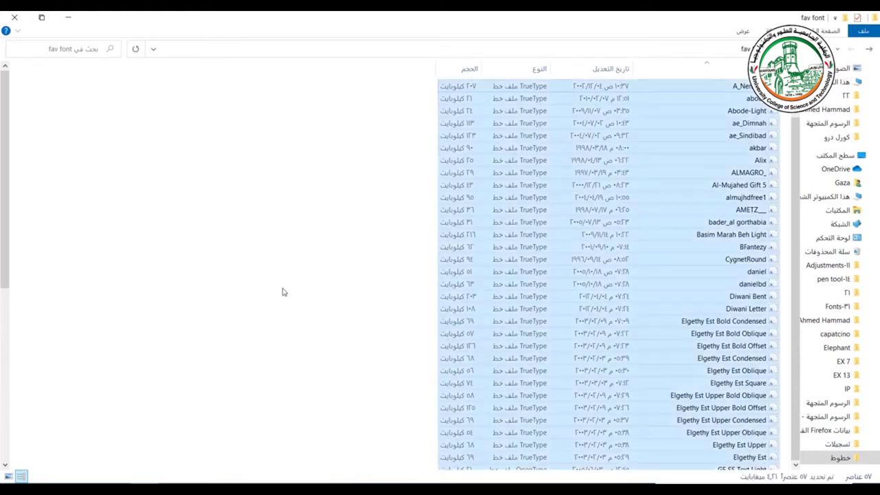
pyautogui.rightClick(638, 204)
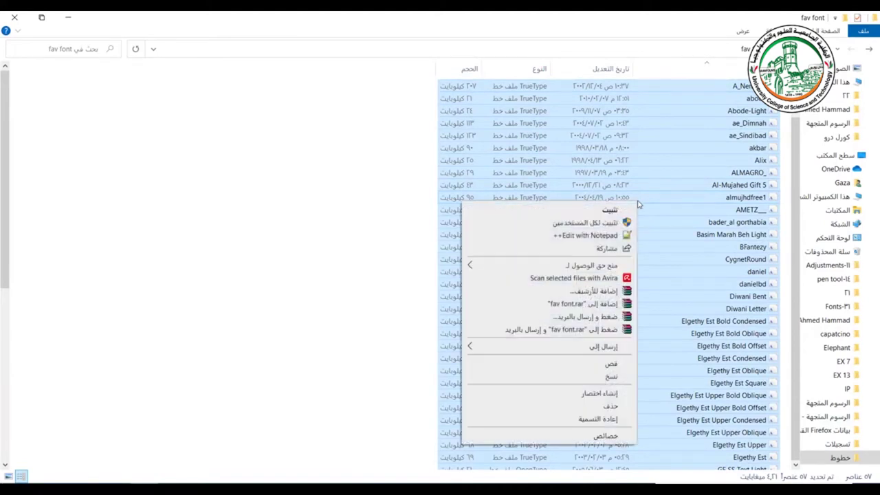
pyautogui.click(619, 209)
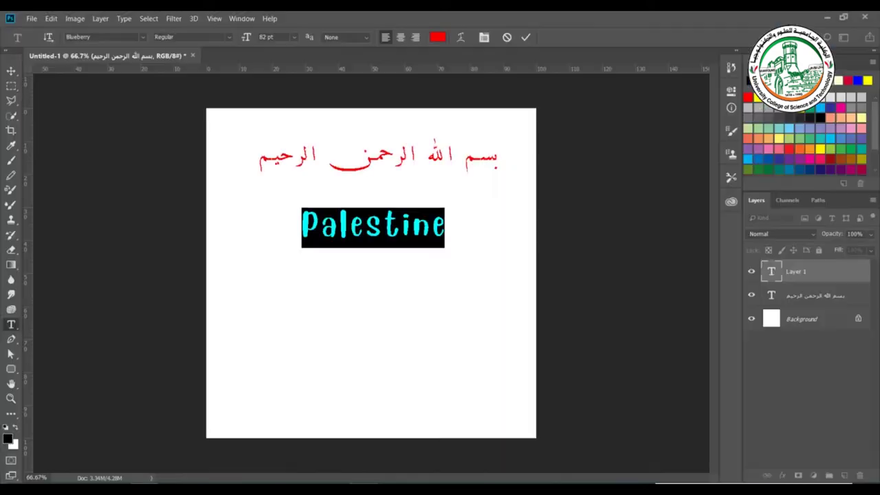
# Return to Photoshop, browse the font choices and set the "Palestine" text to Arial Rounded MT Bold
pyautogui.click(144, 37)
pyautogui.scroll(-4, 127, 179)
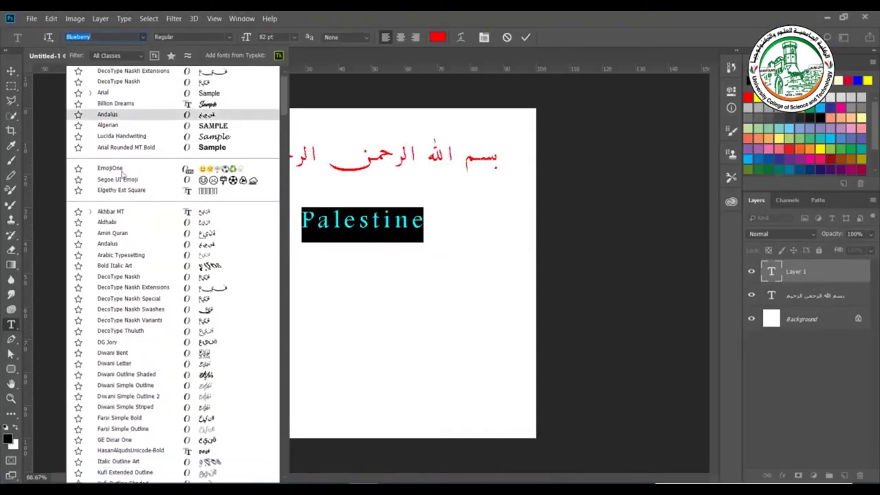
pyautogui.scroll(-5, 137, 205)
pyautogui.press('Escape')
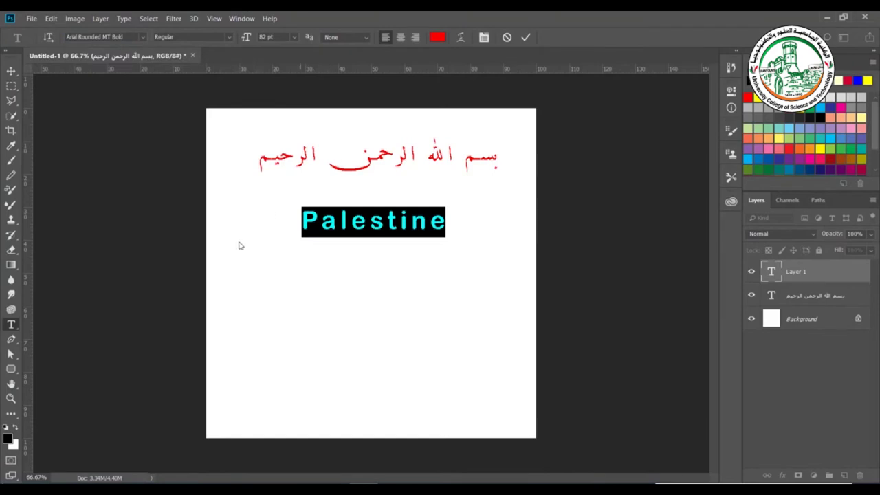
# Set the font of the whole Arabic text line to Arial and review its available font styles
pyautogui.click(372, 165)
pyautogui.hotkey('ctrl', 'a')
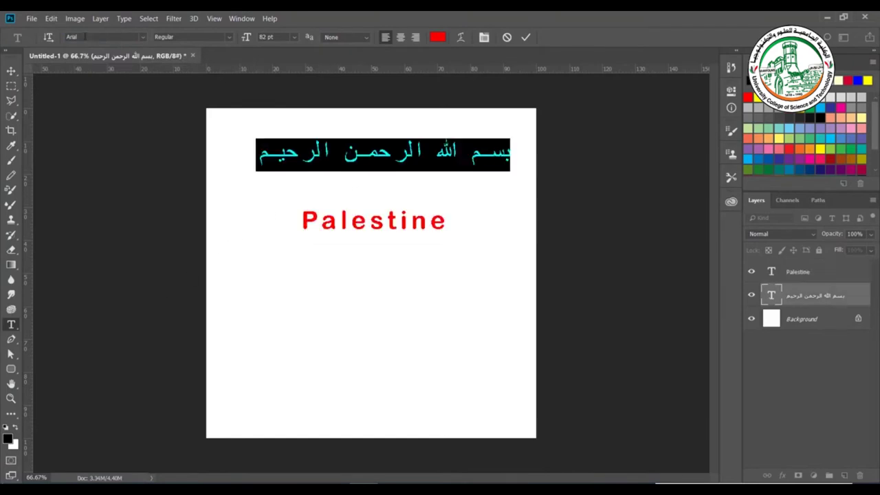
pyautogui.click(231, 38)
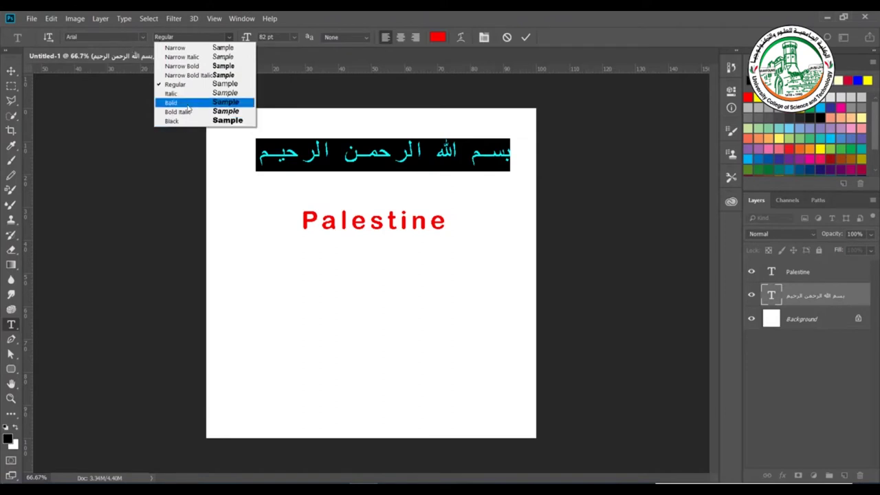
pyautogui.click(256, 52)
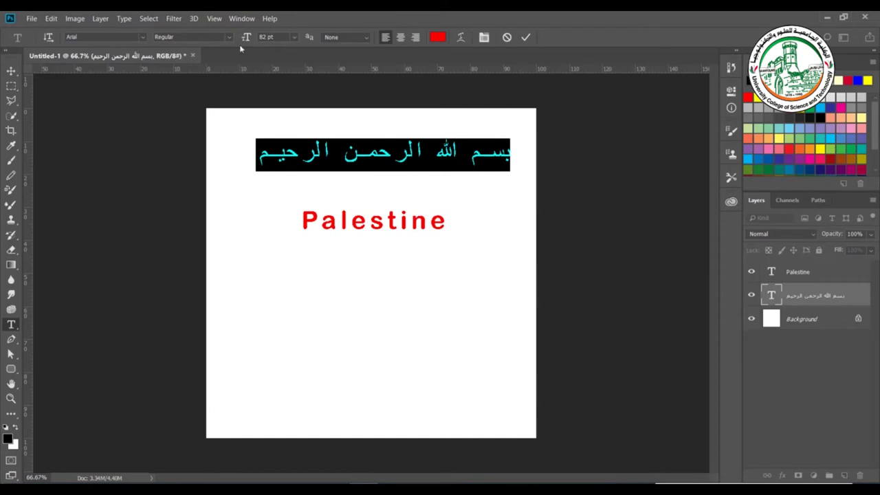
# Set the Arabic text line's font size to 72 pt and then to the custom value 75 pt
pyautogui.click(293, 37)
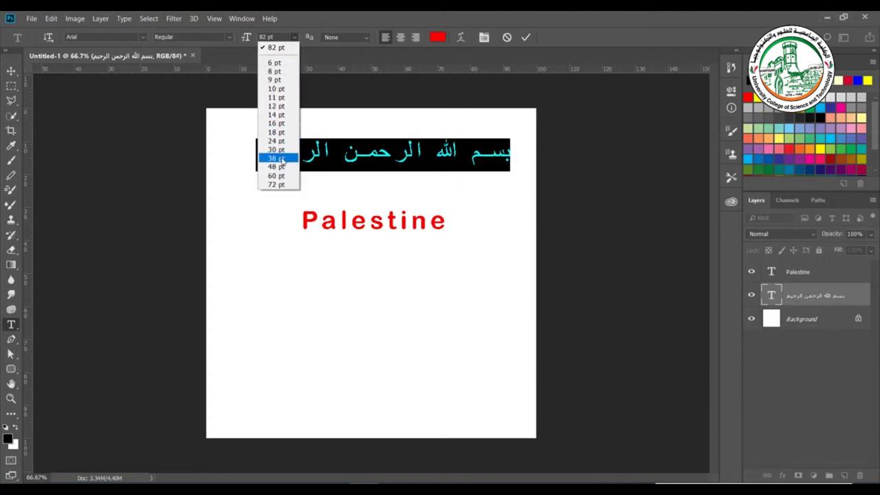
pyautogui.click(284, 185)
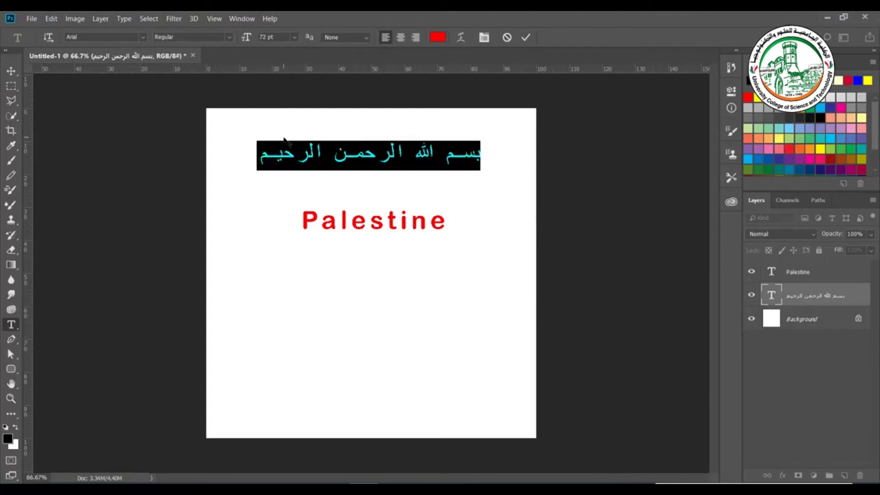
pyautogui.click(295, 36)
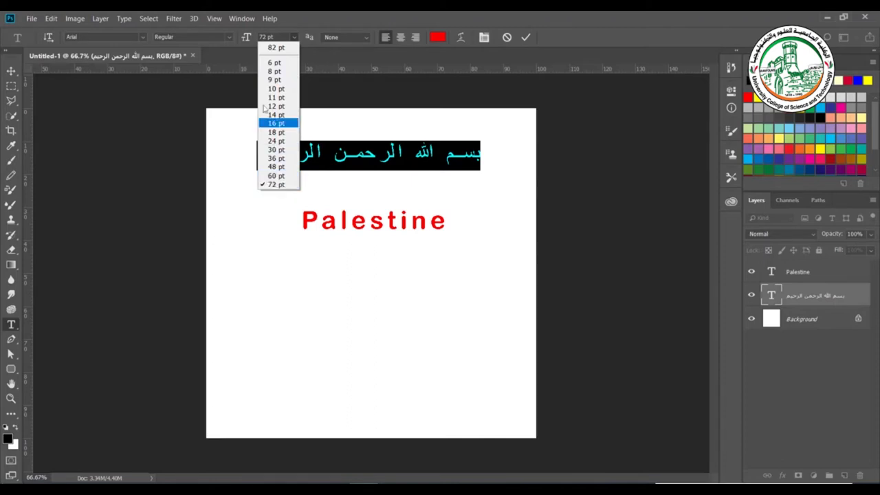
pyautogui.click(265, 36)
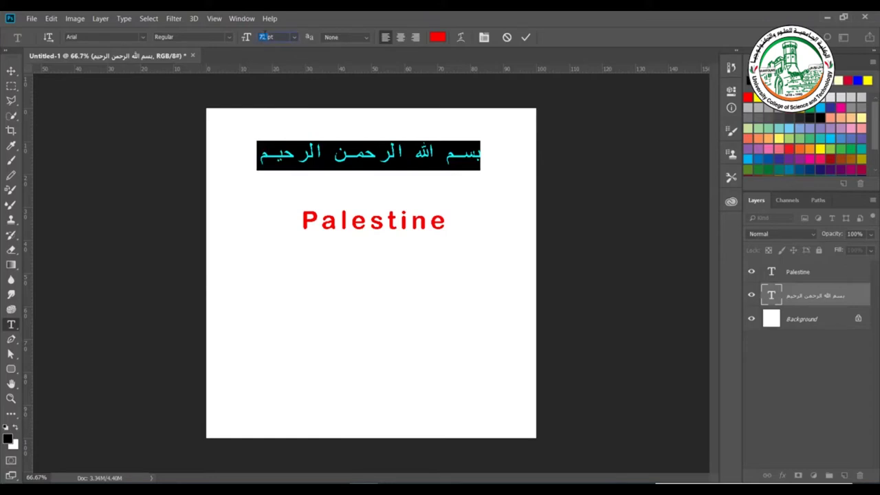
pyautogui.write('75')
pyautogui.press('Return')
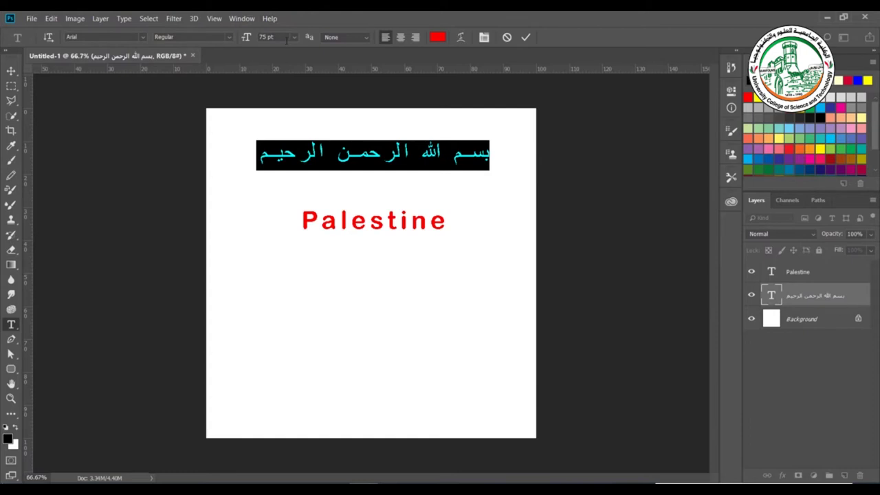
# Increase the Arabic text line's font size to 92 pt, then reduce it to 74 pt
pyautogui.click(295, 38)
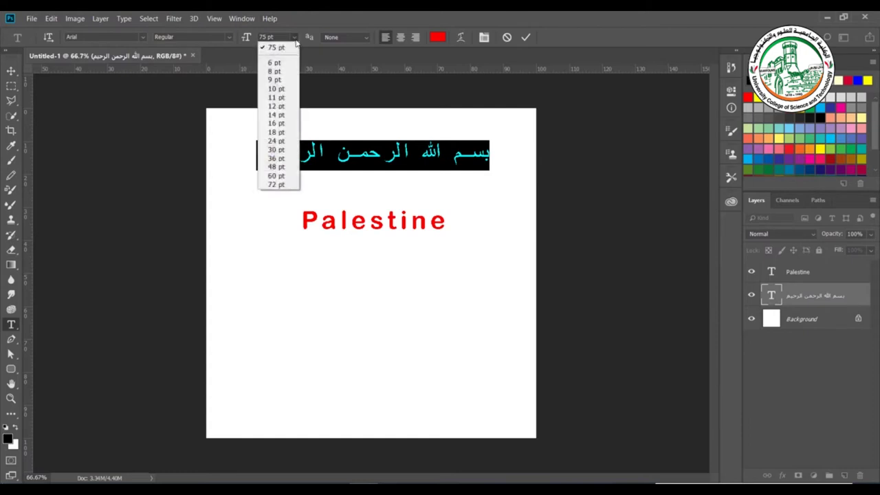
pyautogui.click(248, 40)
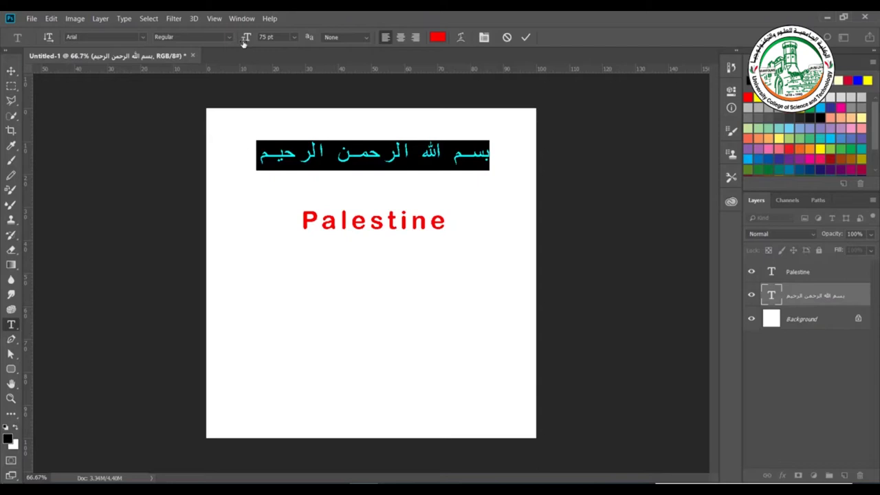
pyautogui.moveTo(244, 42); pyautogui.dragTo(253, 43)
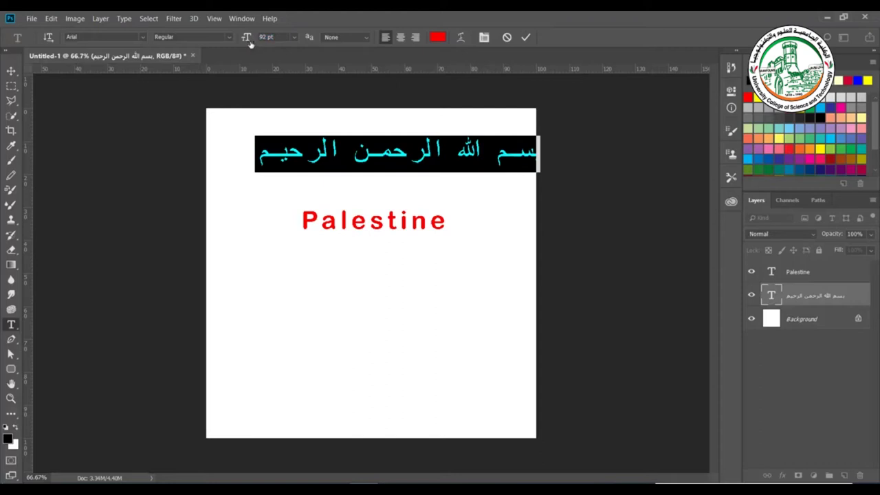
pyautogui.moveTo(251, 42); pyautogui.dragTo(241, 43)
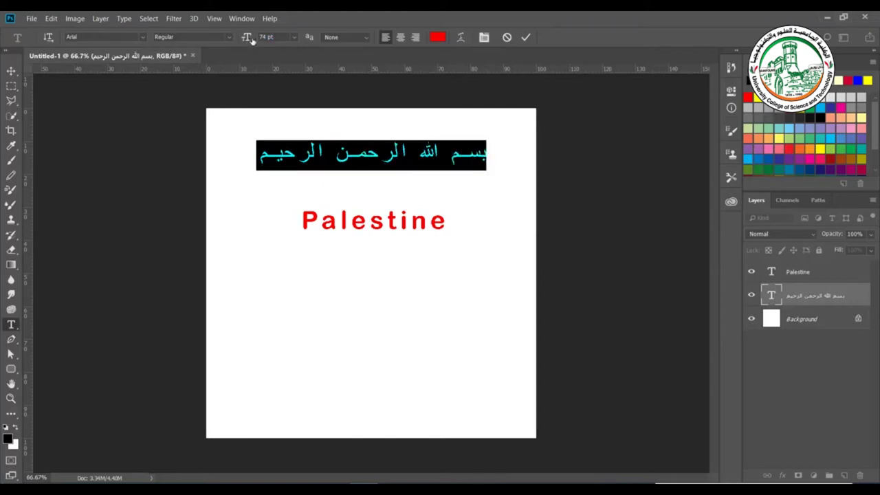
# Stretch the Arabic text line from its lower-left corner to about 137 pt, then shrink it to about 84 pt
pyautogui.click(298, 150)
pyautogui.click(404, 153)
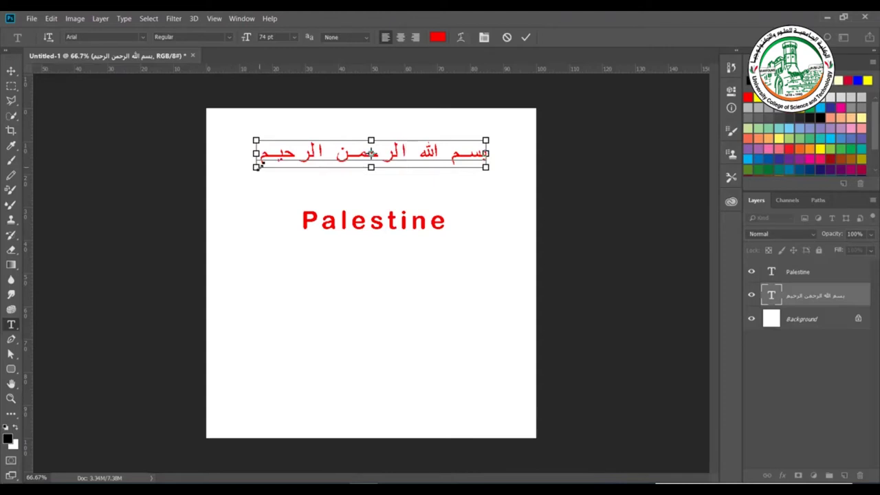
pyautogui.moveTo(258, 167); pyautogui.dragTo(222, 180)
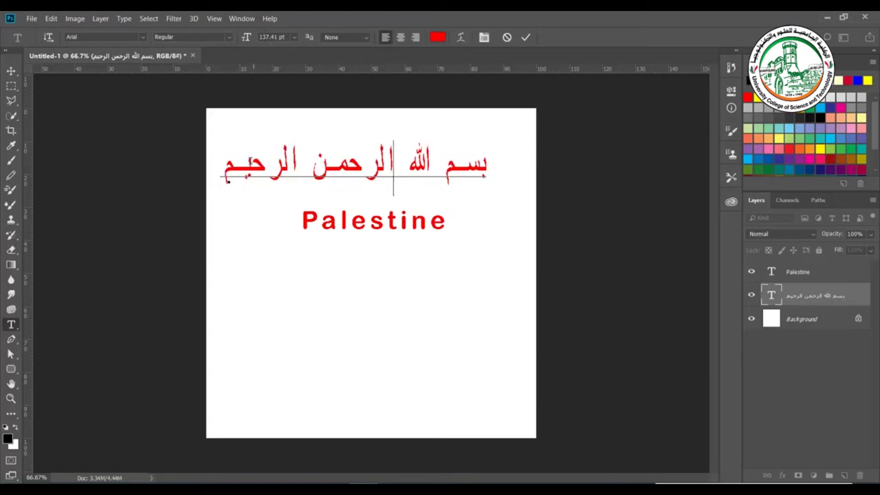
pyautogui.click(251, 169)
pyautogui.press('ctrl')
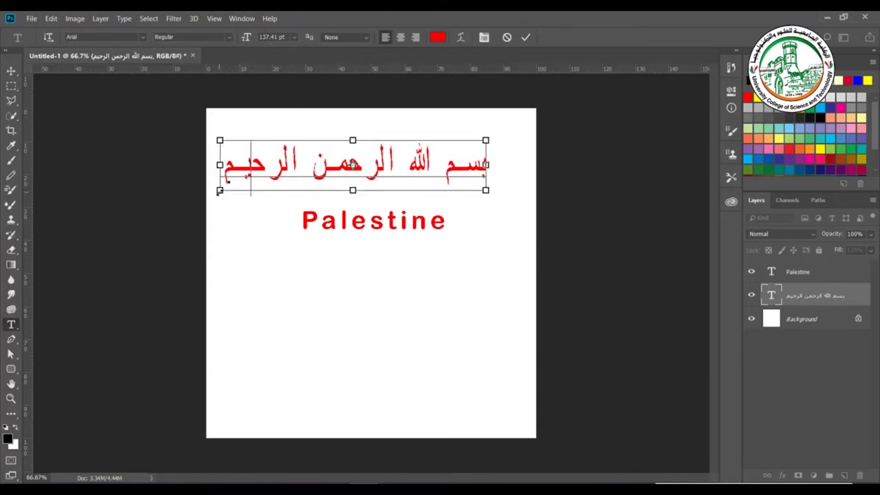
pyautogui.moveTo(220, 191); pyautogui.dragTo(260, 170)
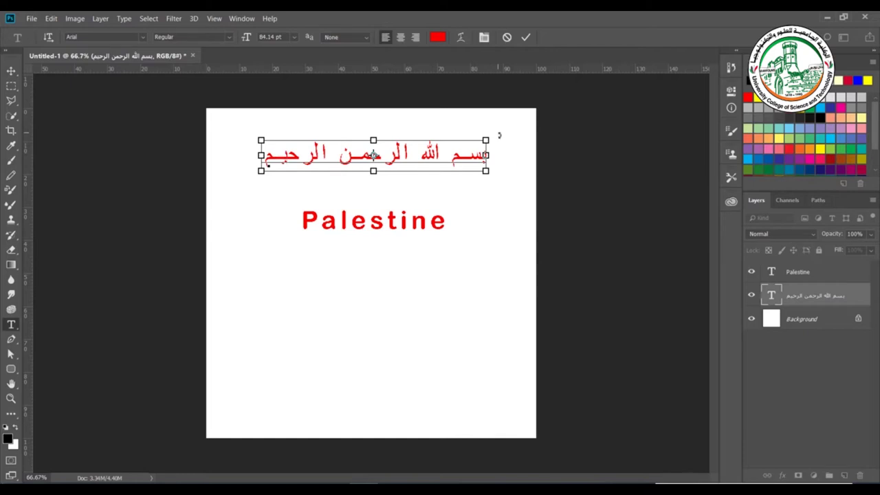
# Try rotating the Arabic text line about its center and about a pivot at its lower-left corner, undoing both rotations
pyautogui.moveTo(499, 135); pyautogui.dragTo(501, 184)
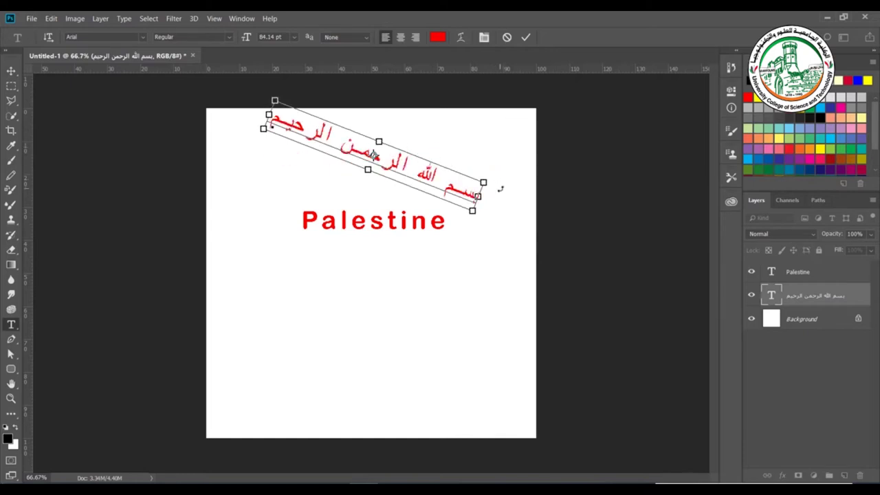
pyautogui.hotkey('ctrl', 'z')
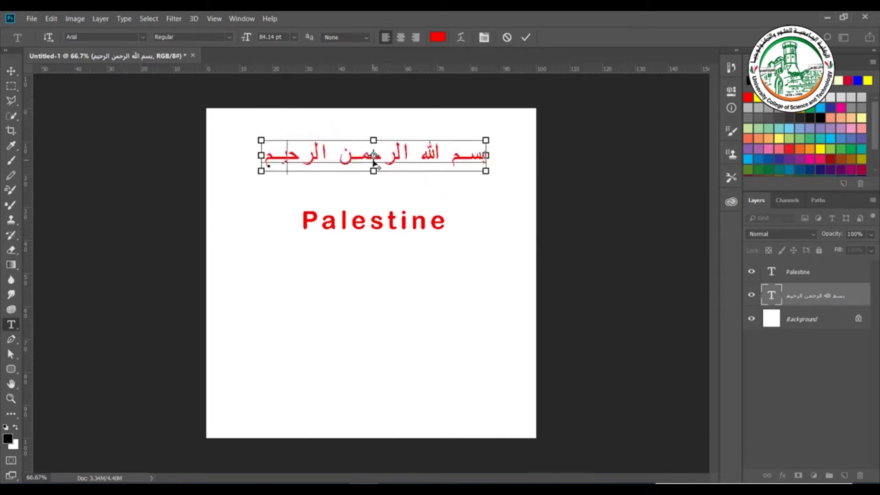
pyautogui.moveTo(373, 157); pyautogui.dragTo(255, 174)
pyautogui.moveTo(504, 128); pyautogui.dragTo(477, 309)
pyautogui.hotkey('ctrl', 'z')
pyautogui.hotkey('ctrl', 'z')
pyautogui.hotkey('ctrl', 'z')
pyautogui.press('Return')
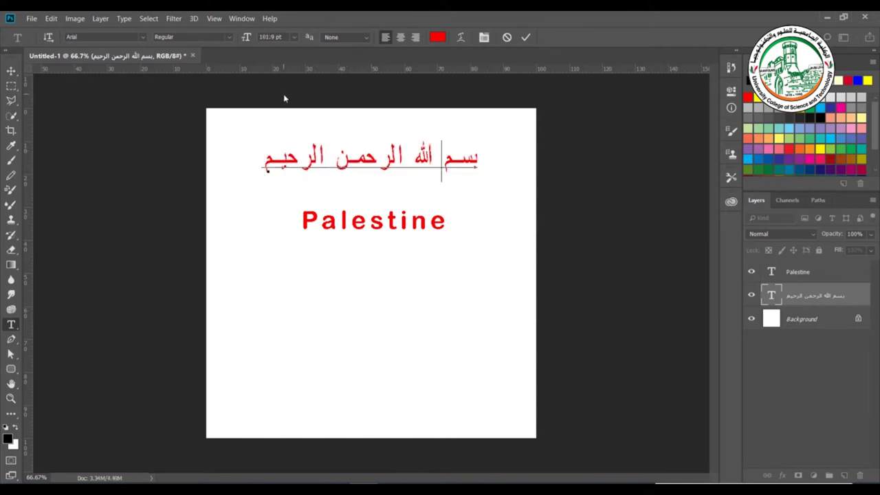
# Try the Sharp, Crisp, Strong and Smooth anti-aliasing methods on the whole Arabic text line, then return it to None
pyautogui.tripleClick(353, 159)
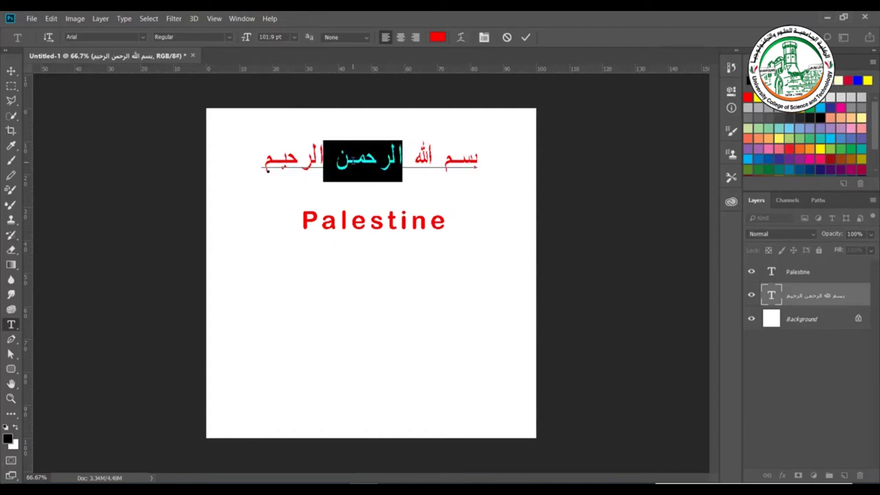
pyautogui.click(366, 36)
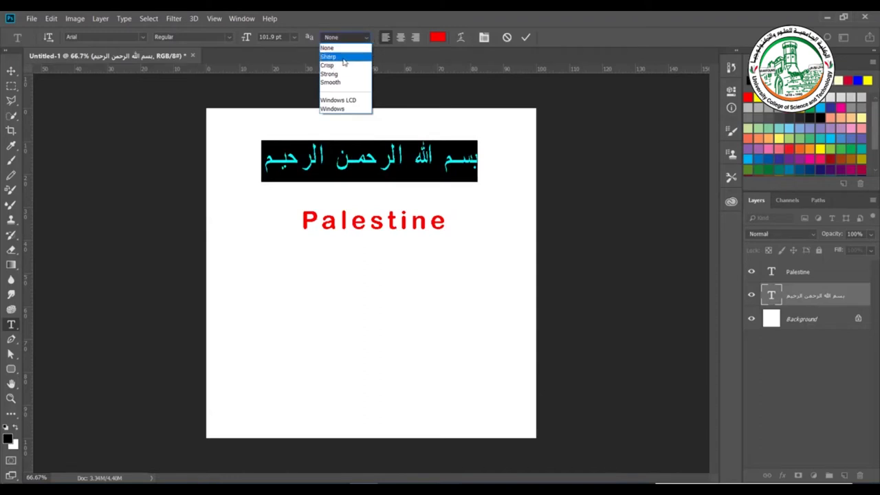
pyautogui.click(359, 56)
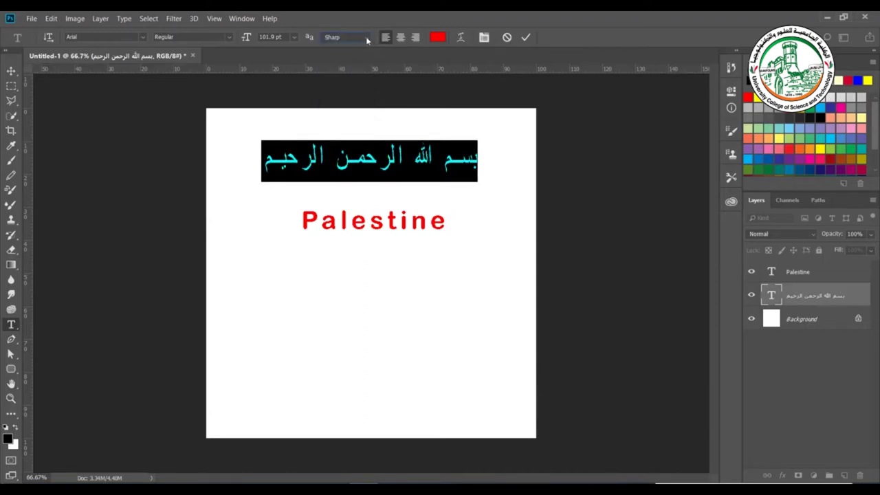
pyautogui.click(366, 36)
pyautogui.click(354, 72)
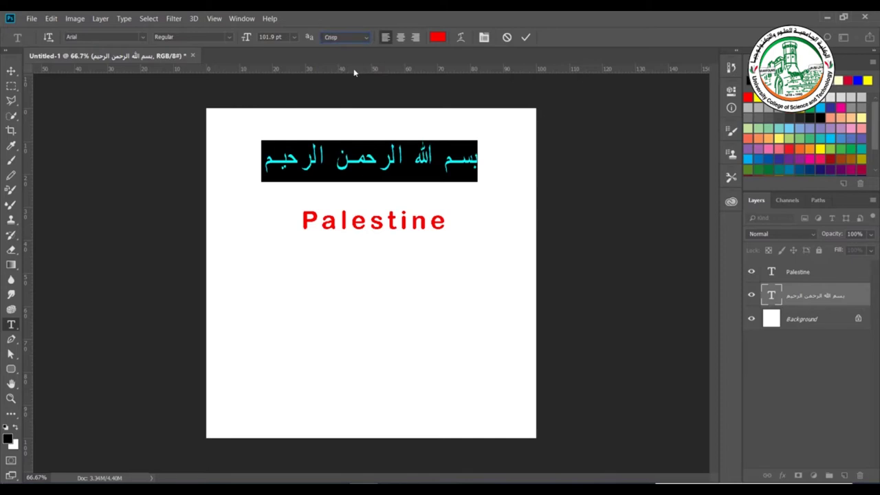
pyautogui.click(367, 36)
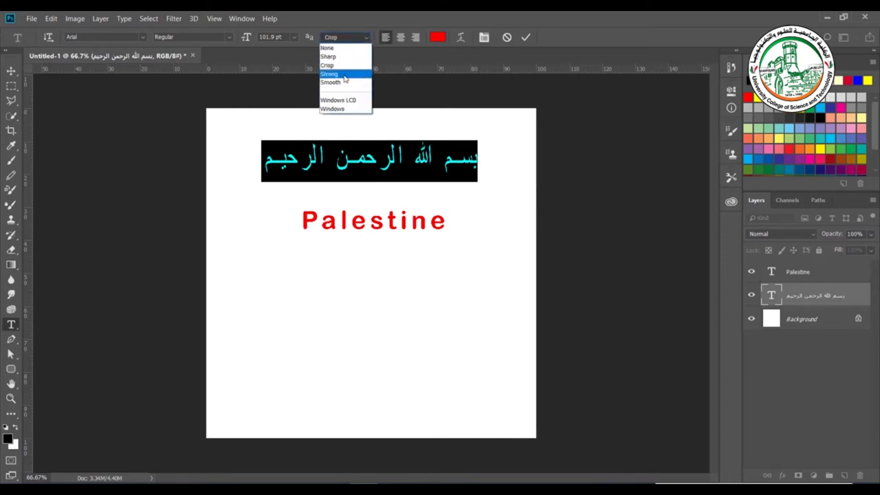
pyautogui.click(359, 63)
pyautogui.click(369, 36)
pyautogui.click(355, 79)
pyautogui.click(367, 37)
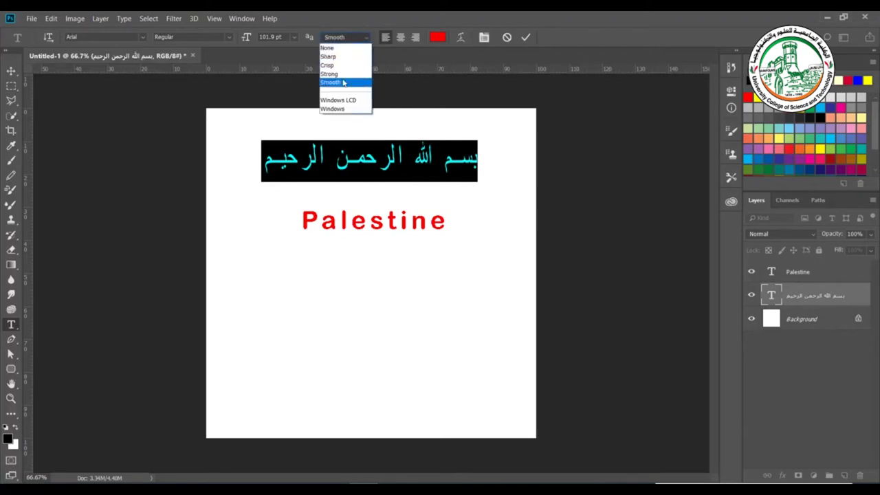
pyautogui.click(344, 48)
pyautogui.click(333, 159)
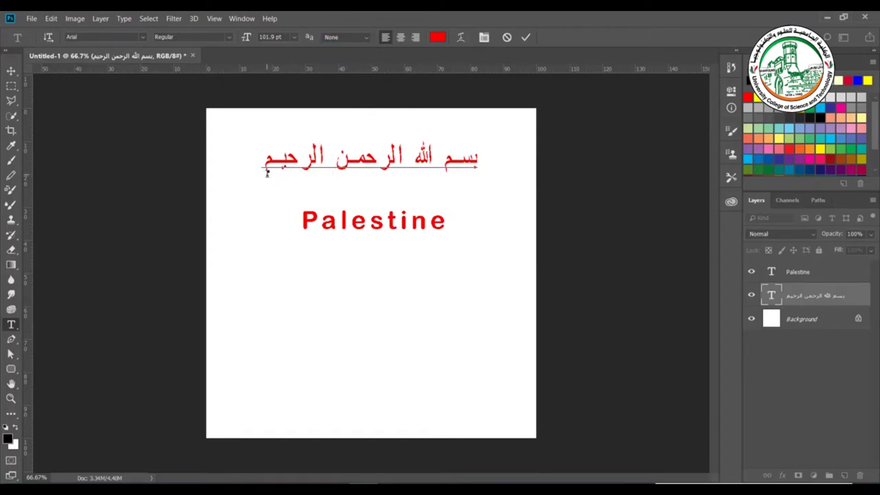
# Try center and right alignment on the Arabic text line, returning it to left alignment
pyautogui.click(400, 38)
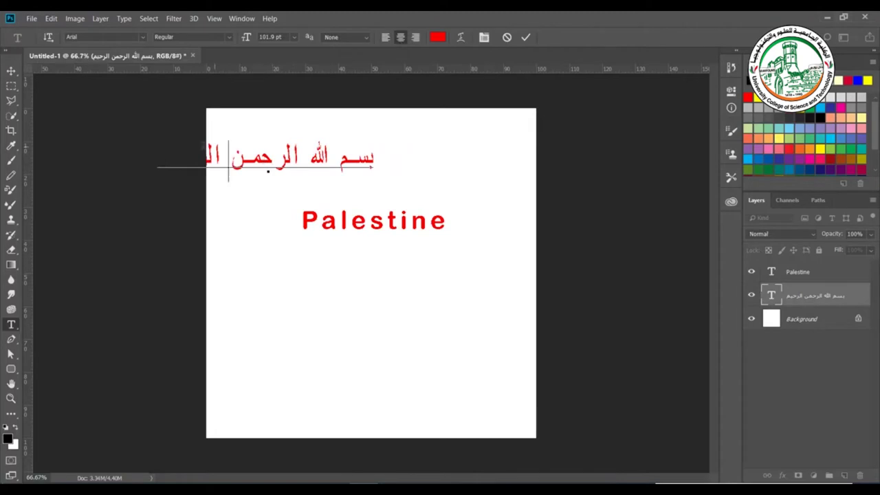
pyautogui.click(415, 38)
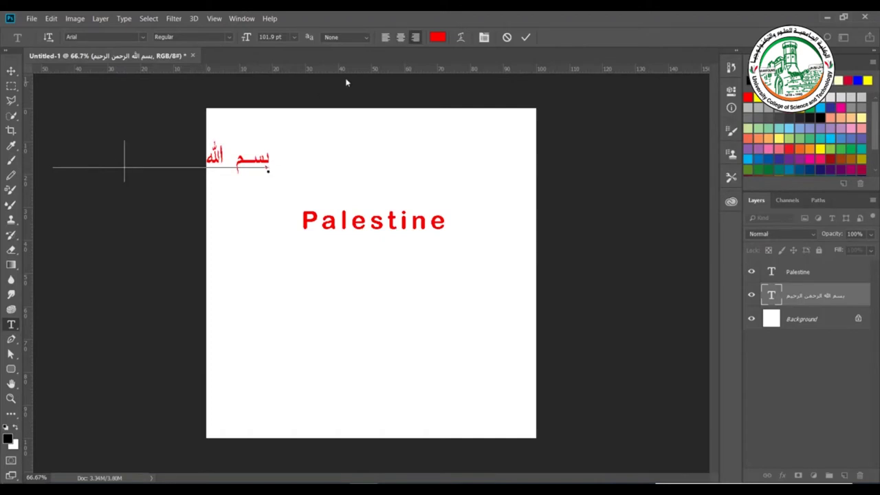
pyautogui.click(386, 37)
pyautogui.click(328, 163)
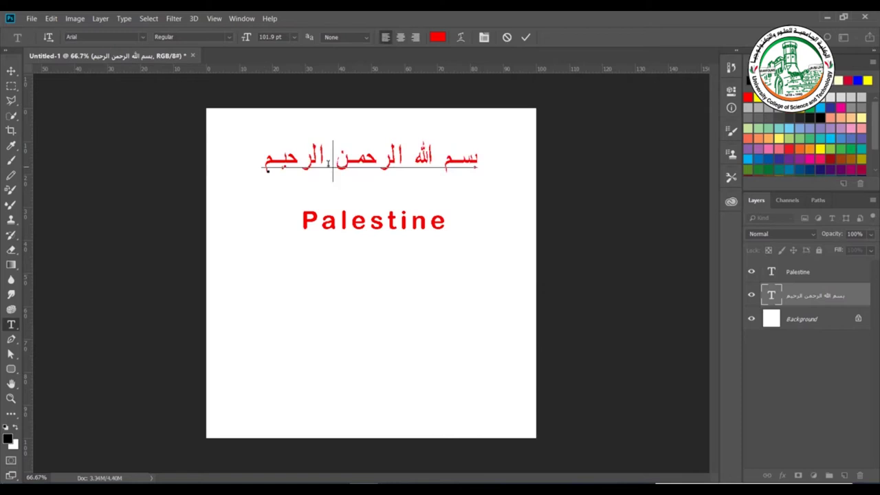
pyautogui.click(416, 40)
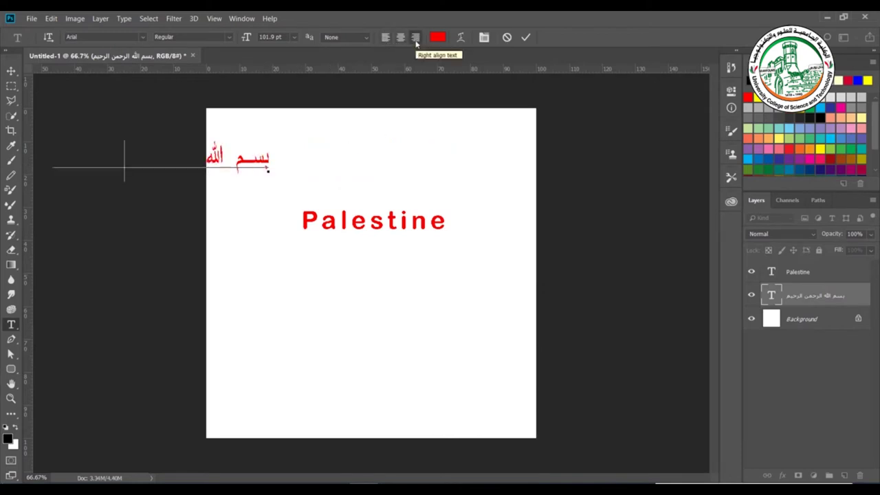
pyautogui.click(389, 38)
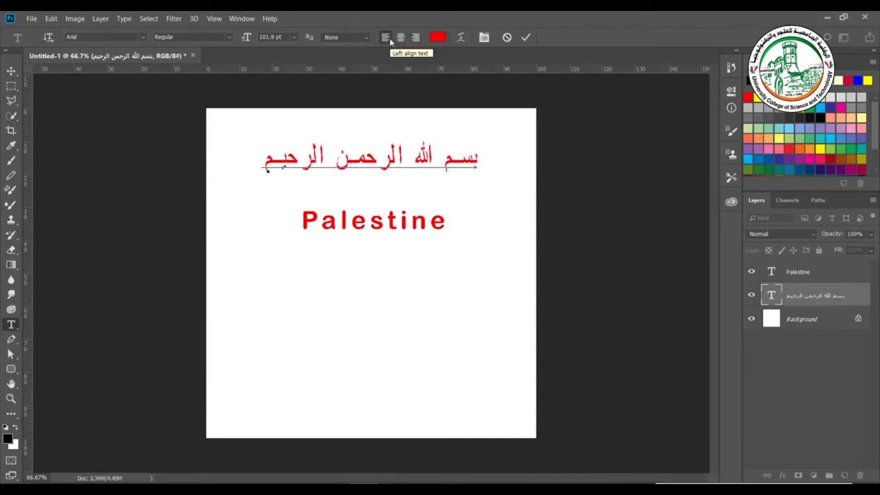
pyautogui.click(409, 41)
pyautogui.click(415, 37)
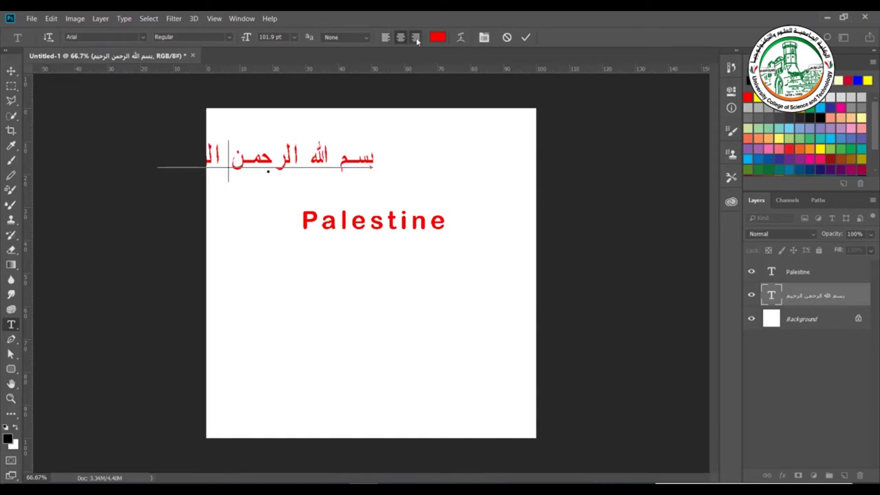
pyautogui.click(386, 38)
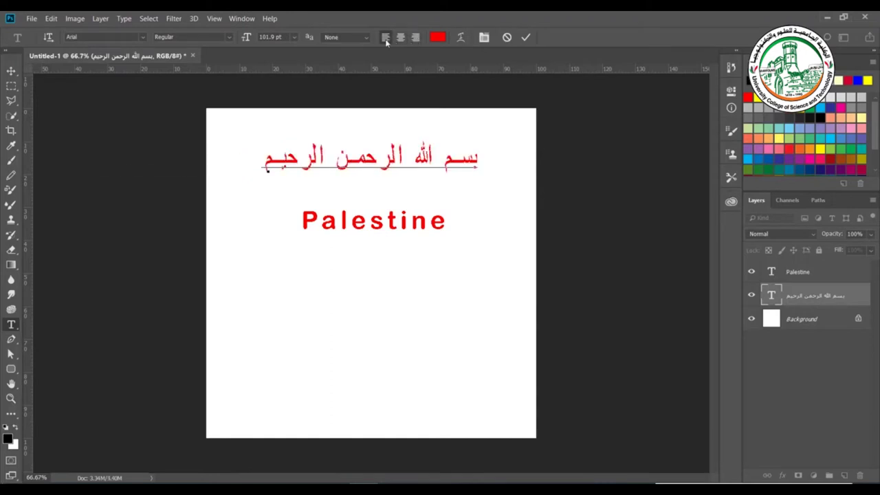
# Recolor the whole Arabic text line to dark brown, #69500c
pyautogui.click(438, 39)
pyautogui.press('Escape')
pyautogui.tripleClick(416, 157)
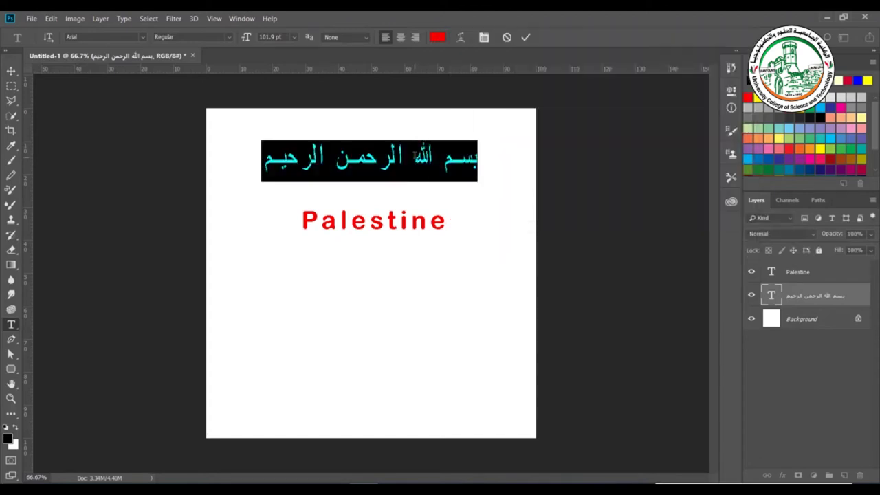
pyautogui.click(438, 37)
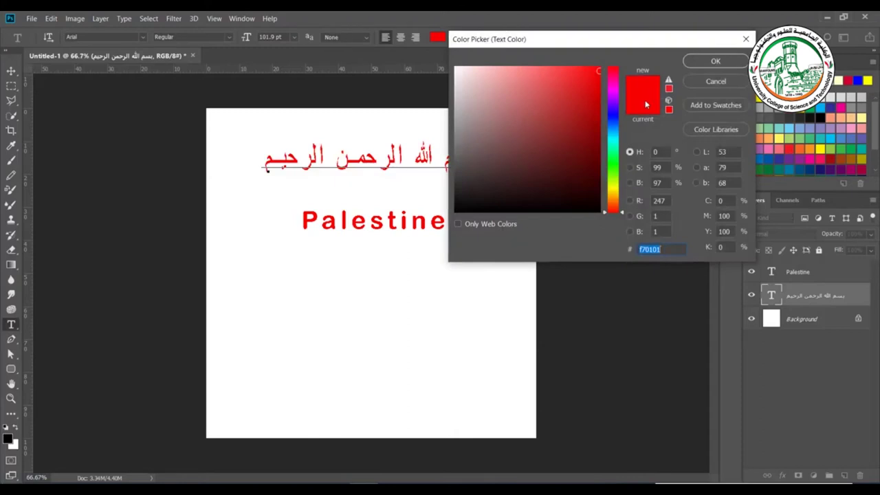
pyautogui.click(579, 168)
pyautogui.click(567, 130)
pyautogui.moveTo(615, 127); pyautogui.dragTo(612, 195)
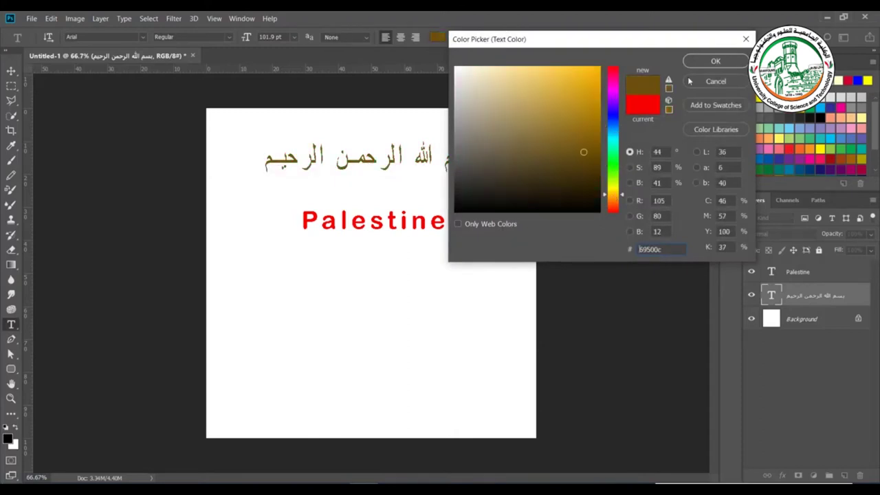
pyautogui.click(715, 61)
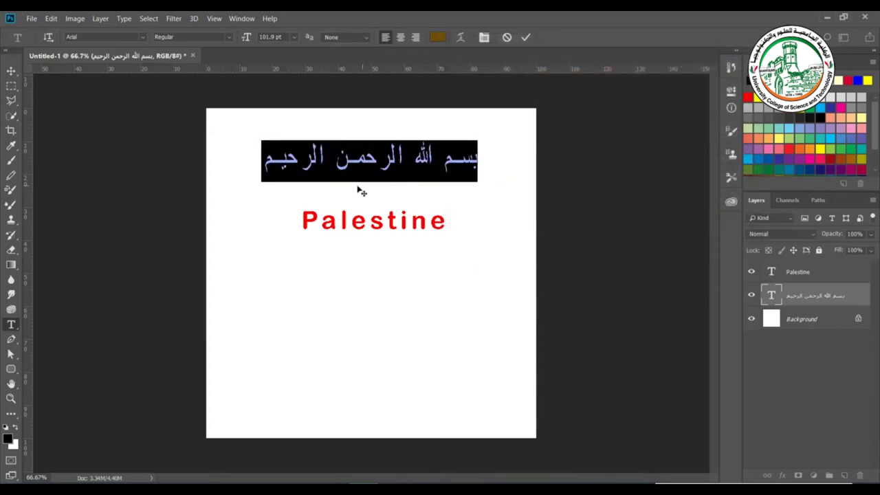
# Open the warp settings for the Arabic text line and try the Arc, Arc Lower and Arc Upper styles
pyautogui.click(462, 39)
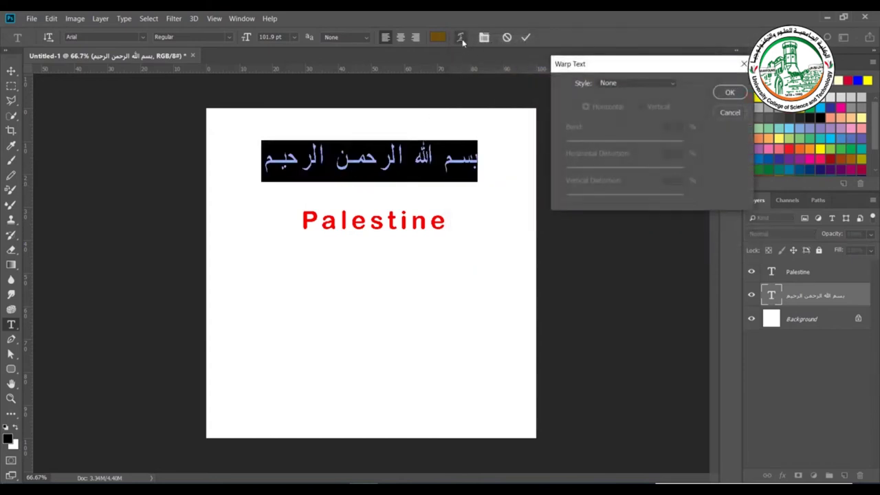
pyautogui.click(634, 82)
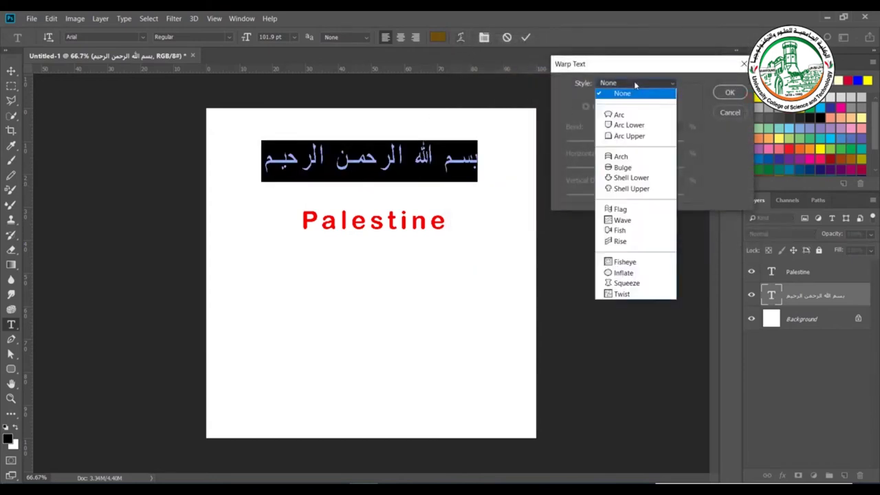
pyautogui.click(618, 116)
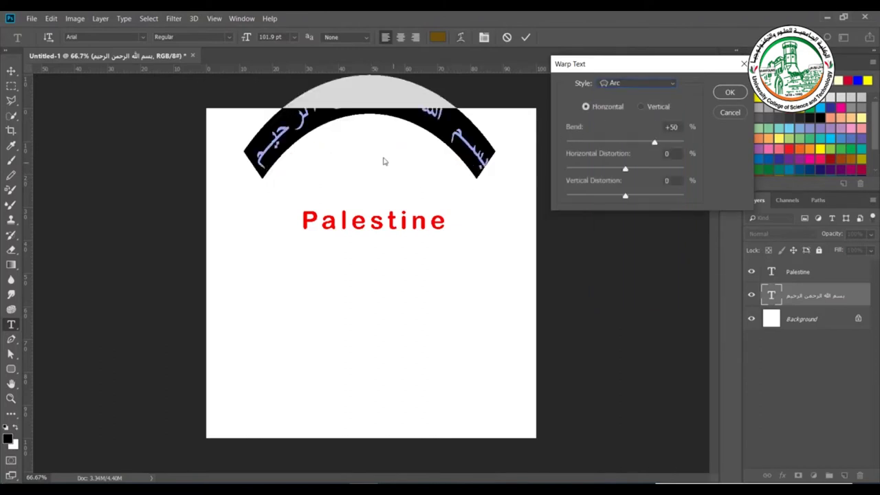
pyautogui.click(613, 84)
pyautogui.click(626, 126)
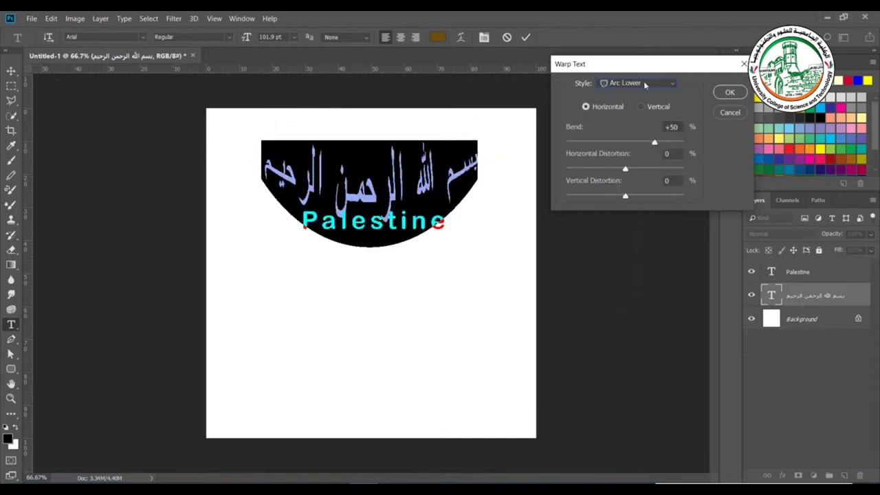
pyautogui.click(644, 81)
pyautogui.click(636, 137)
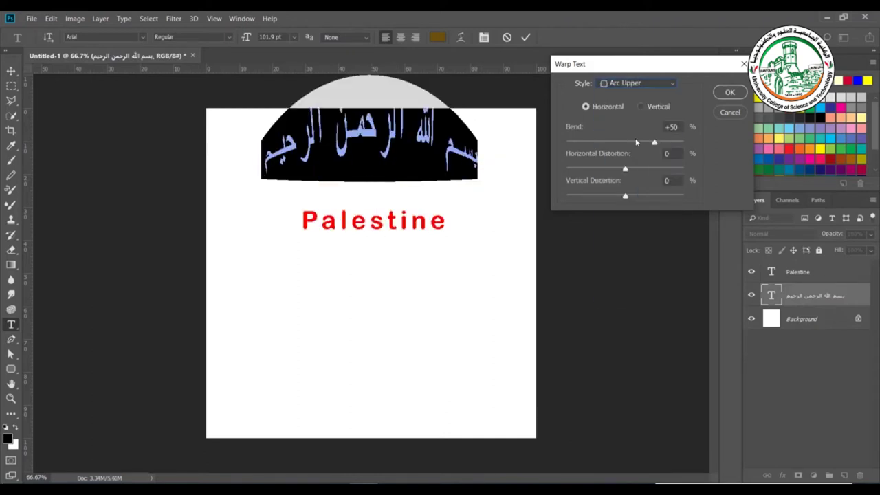
# Try the Arch, Flag, Fish and Fisheye warp styles on the Arabic text line
pyautogui.click(647, 84)
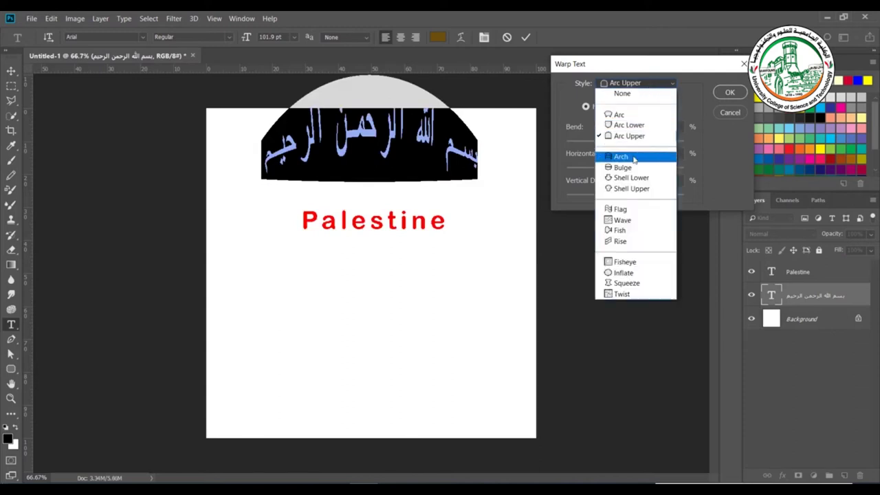
pyautogui.click(636, 157)
pyautogui.click(644, 84)
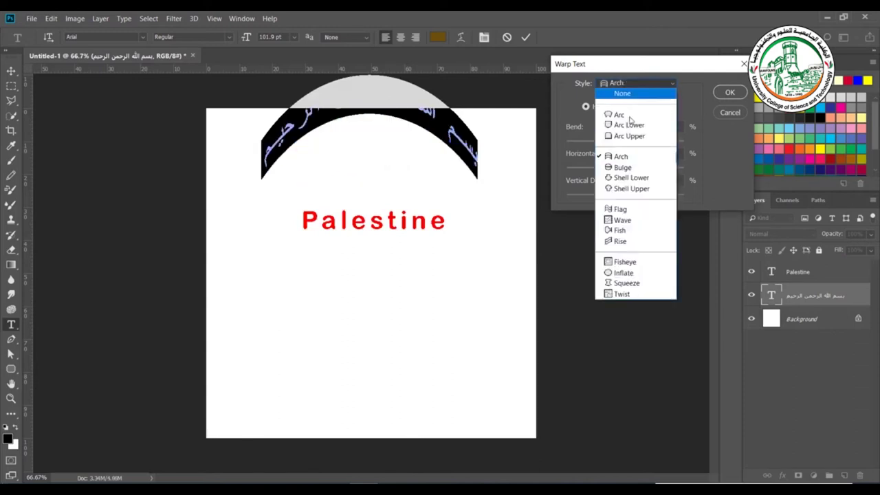
pyautogui.click(633, 207)
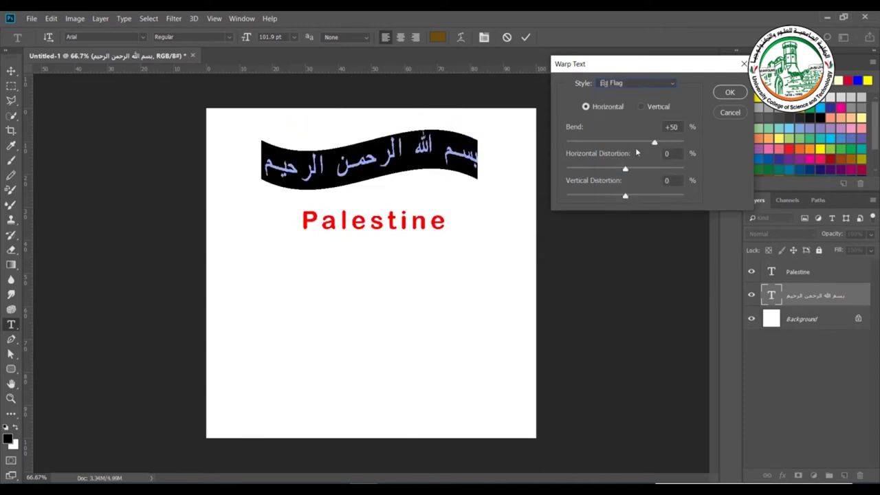
pyautogui.click(632, 85)
pyautogui.click(606, 227)
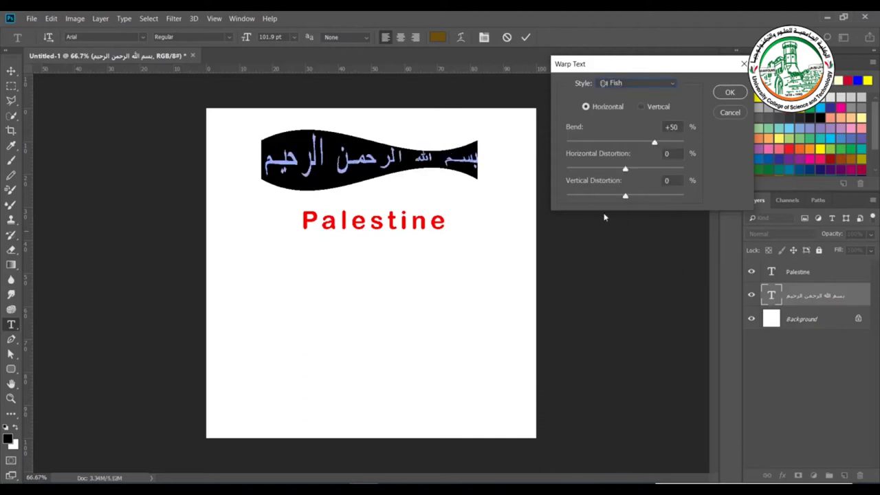
pyautogui.click(625, 86)
pyautogui.click(616, 256)
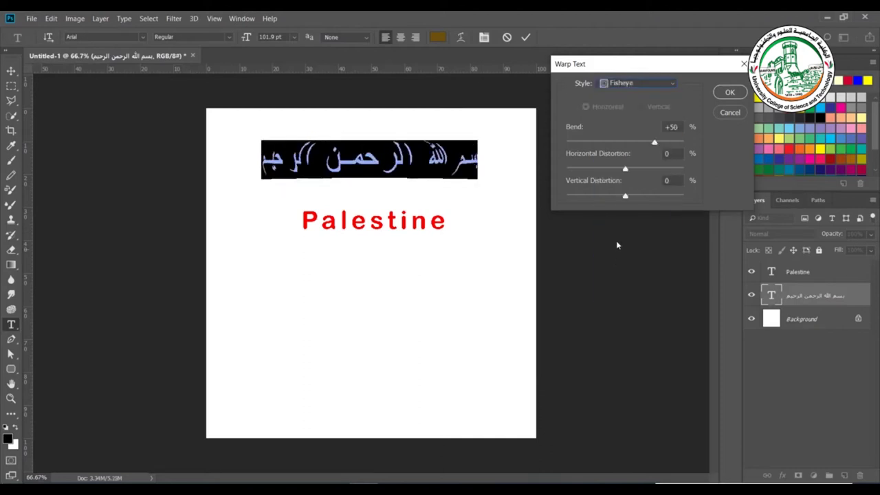
# Apply the Flag warp style to the Arabic text line, trying vertical orientation before returning to horizontal
pyautogui.click(618, 85)
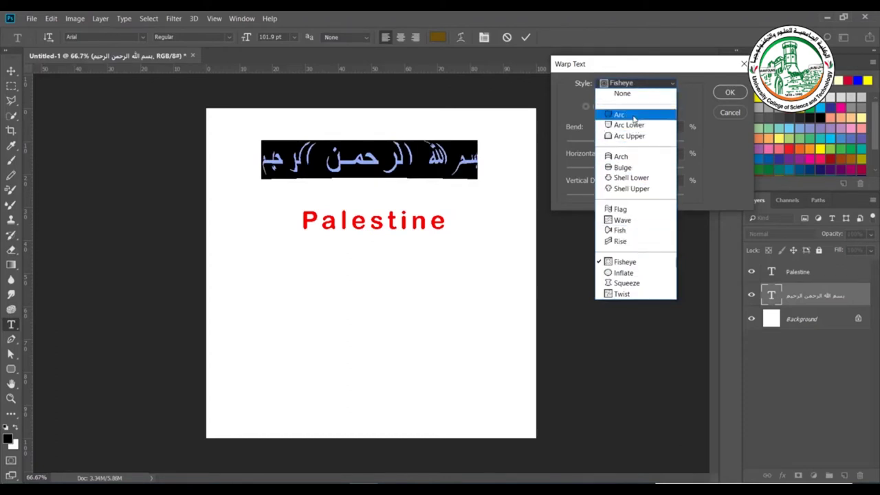
pyautogui.click(630, 208)
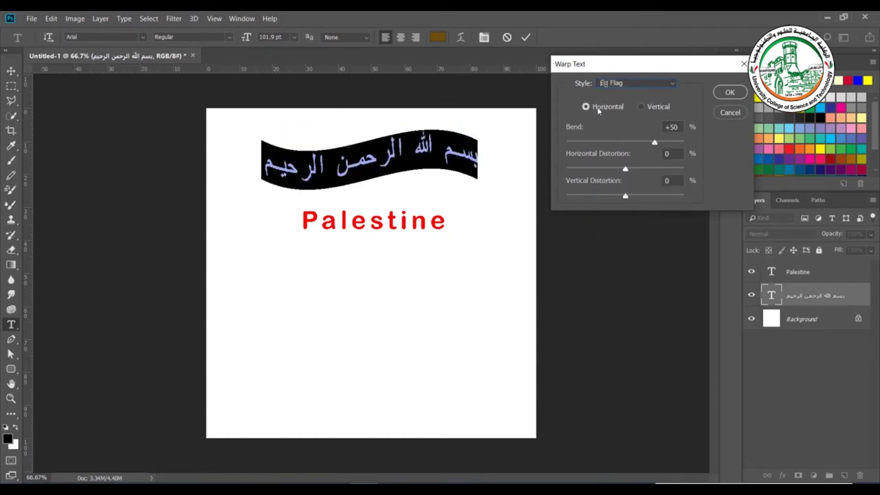
pyautogui.click(642, 107)
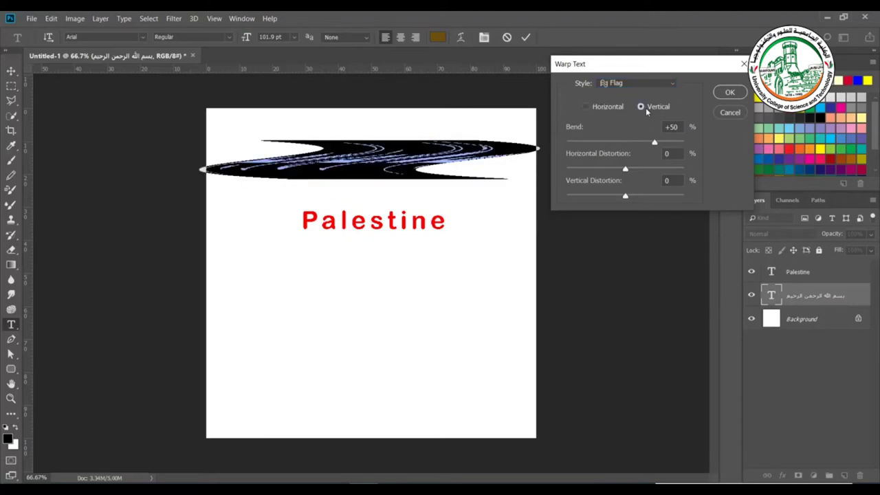
pyautogui.click(586, 108)
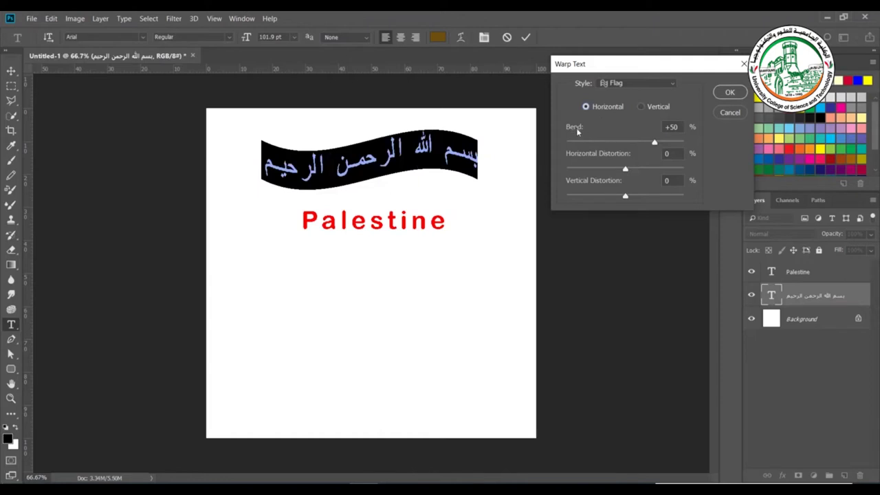
# Try the Flag warp on the Arabic text with bend +70%, horizontal distortion -9% and vertical distortion +66%
pyautogui.moveTo(654, 142)
pyautogui.mouseDown()
pyautogui.moveTo(580, 144)
pyautogui.moveTo(665, 144)
pyautogui.mouseUp()
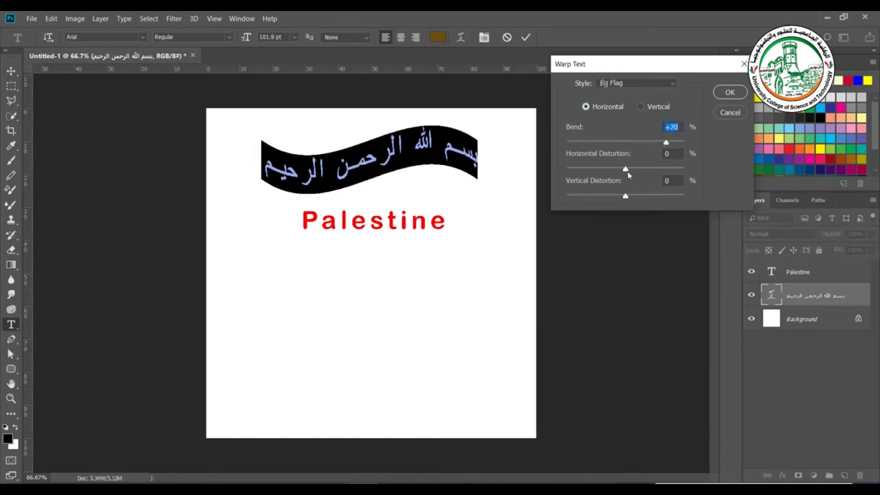
pyautogui.moveTo(627, 174)
pyautogui.mouseDown()
pyautogui.moveTo(571, 176)
pyautogui.moveTo(637, 171)
pyautogui.moveTo(620, 171)
pyautogui.mouseUp()
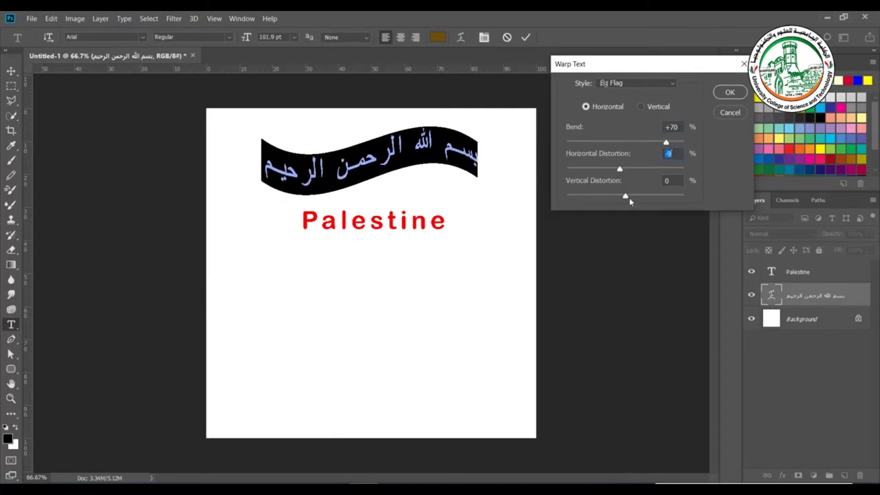
pyautogui.moveTo(629, 198); pyautogui.dragTo(664, 195)
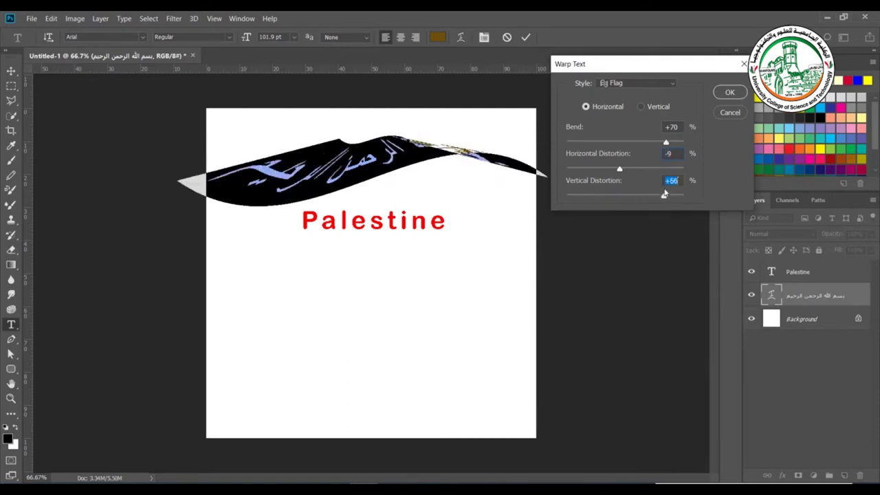
# Remove the warp from the Arabic text line by setting its warp style to None
pyautogui.click(666, 85)
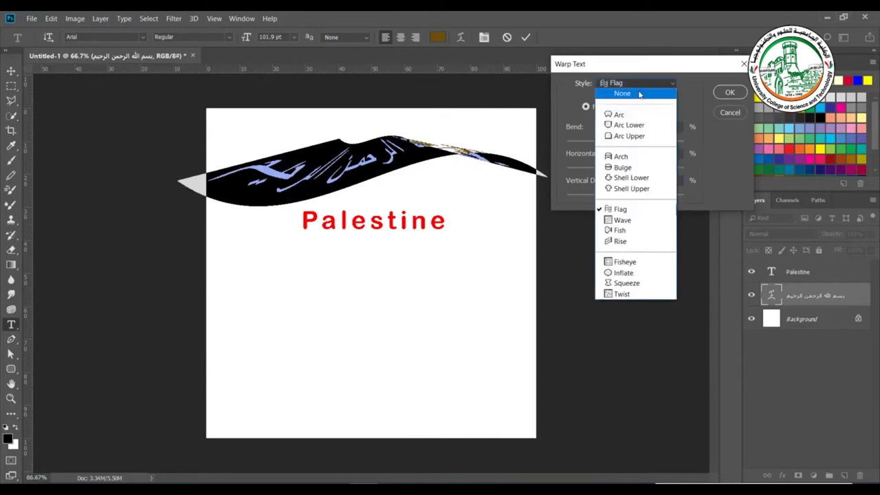
pyautogui.click(639, 94)
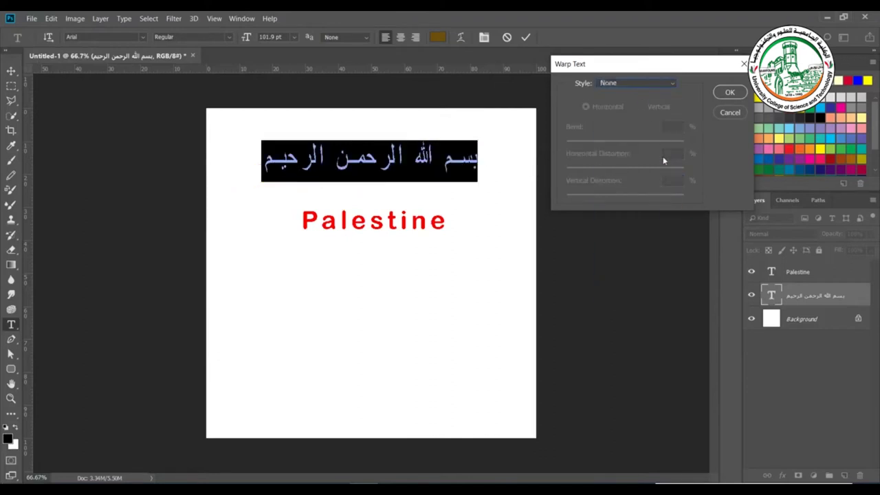
pyautogui.click(731, 91)
# Add the second line "الحمد لله رب العالمين" beneath the Arabic text and commit the edit
pyautogui.click(262, 161)
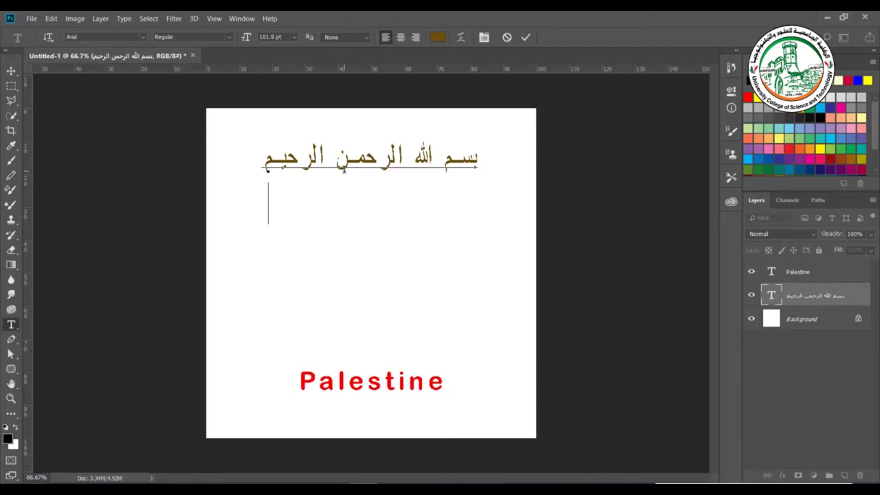
pyautogui.write('hg')
pyautogui.press('BackSpace')
pyautogui.press('BackSpace')
pyautogui.write('الحمد')
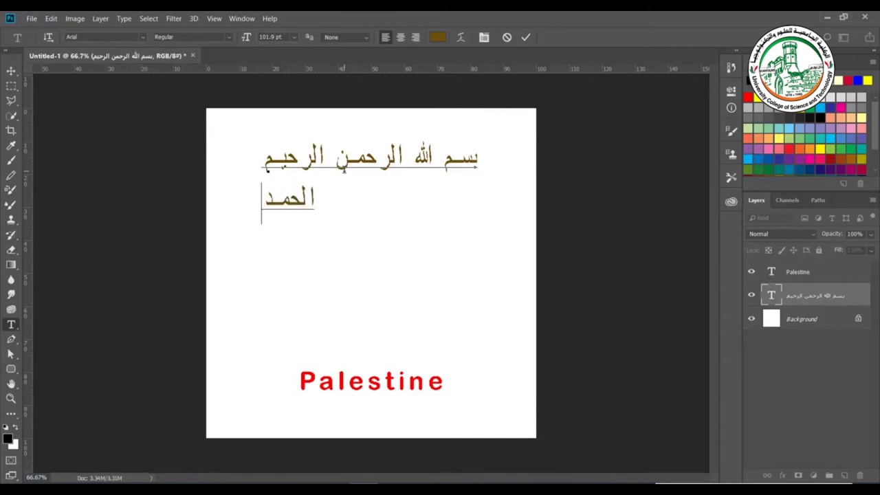
pyautogui.write(' لله رب')
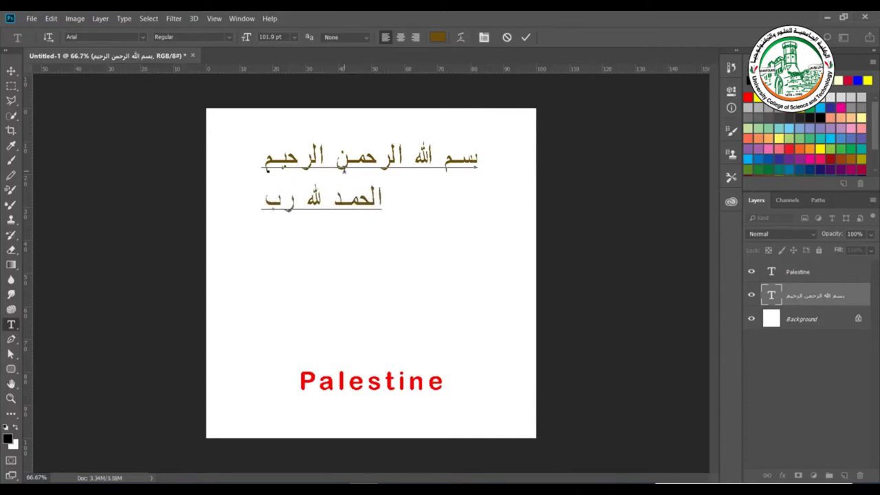
pyautogui.write(' العالمين')
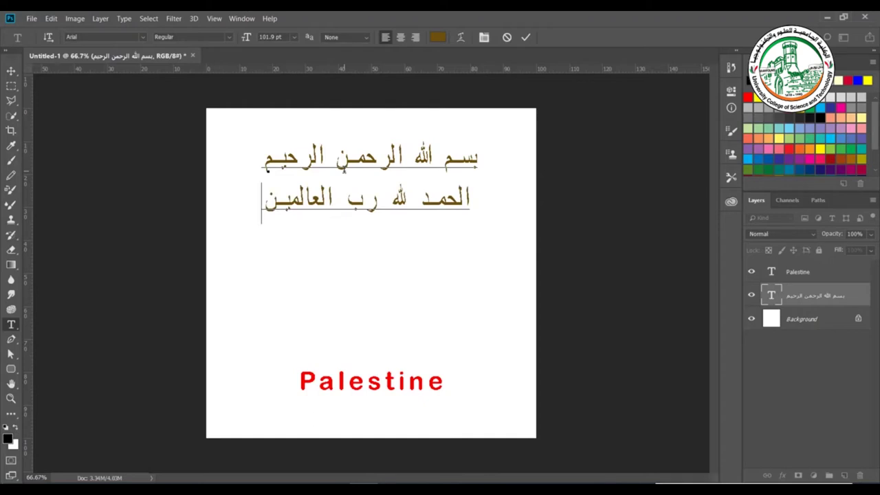
pyautogui.hotkey('ctrl', 'Return')
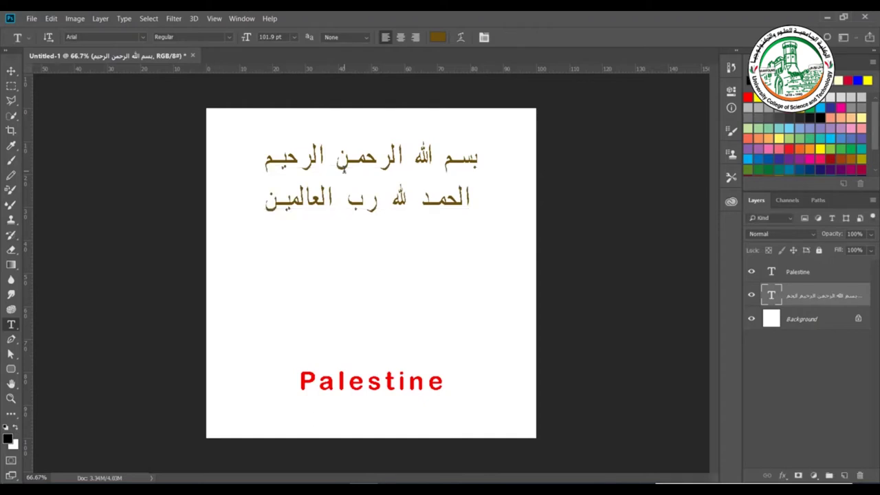
pyautogui.click(303, 206)
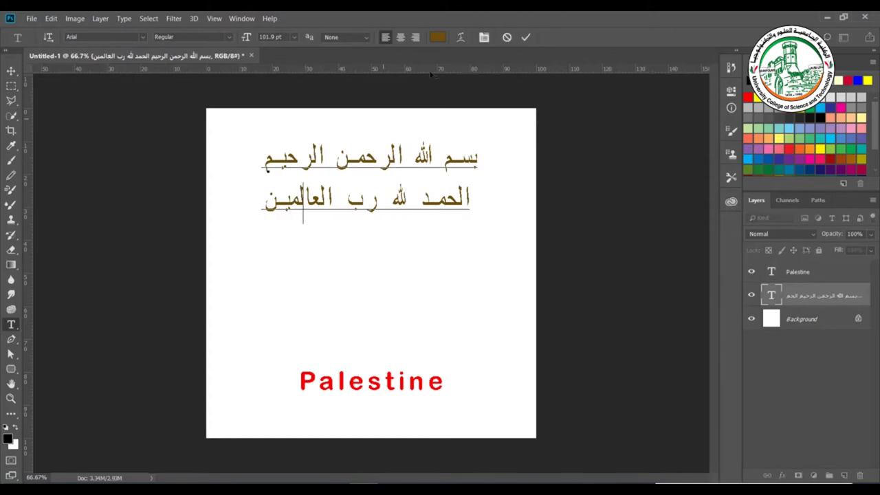
pyautogui.click(525, 38)
# Select both Arabic lines, open the character settings beside the canvas and set the font size to 100.9 pt
pyautogui.click(349, 197)
pyautogui.hotkey('ctrl', 'a')
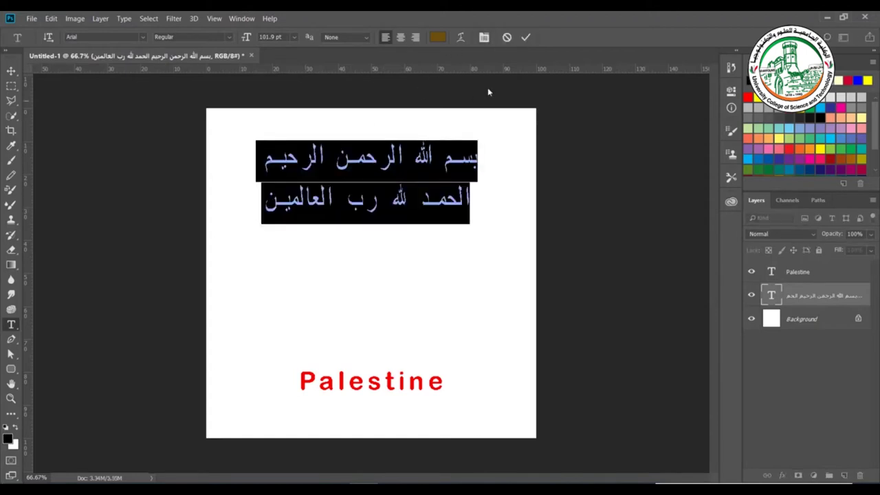
pyautogui.click(484, 37)
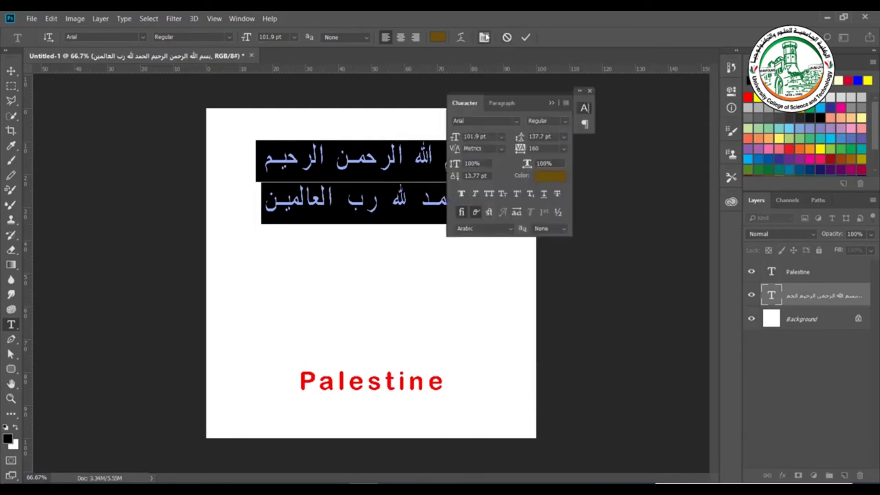
pyautogui.moveTo(536, 100); pyautogui.dragTo(665, 80)
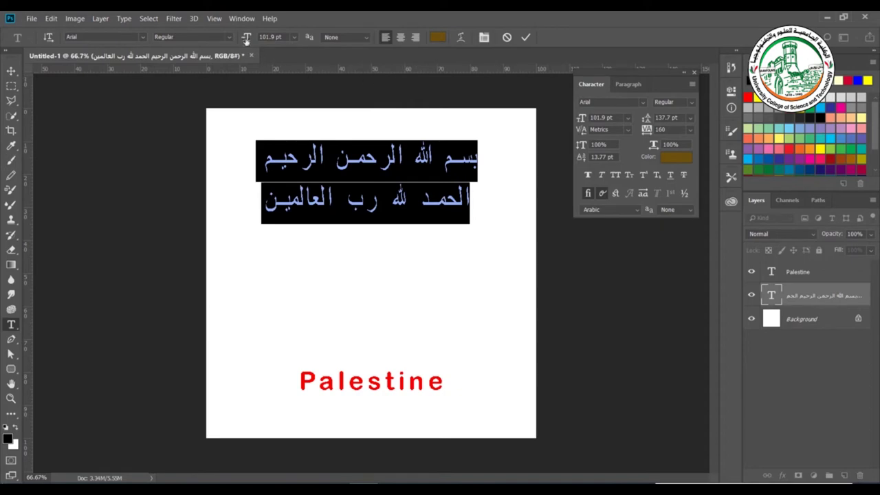
pyautogui.moveTo(577, 123)
pyautogui.mouseDown()
pyautogui.moveTo(584, 125)
pyautogui.moveTo(575, 125)
pyautogui.mouseUp()
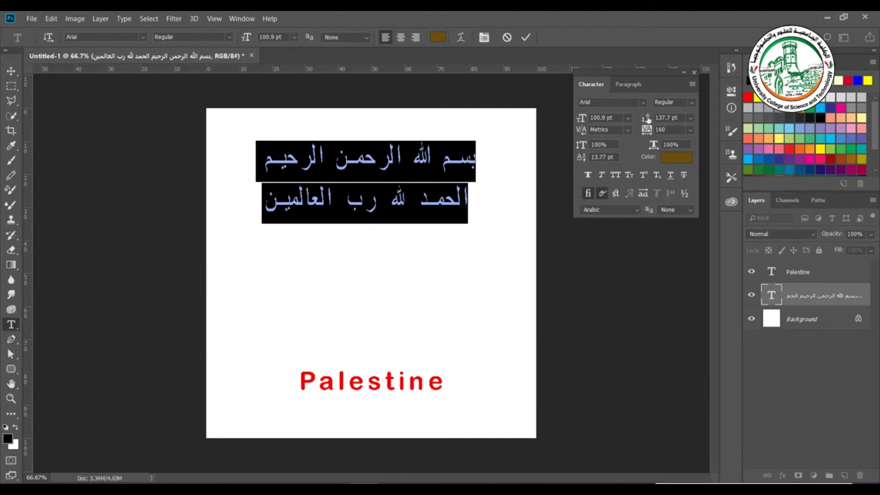
# Try leading values of 139.7 pt, 160 pt and 50 pt on the two Arabic lines
pyautogui.moveTo(647, 120); pyautogui.dragTo(646, 118)
pyautogui.click(645, 118)
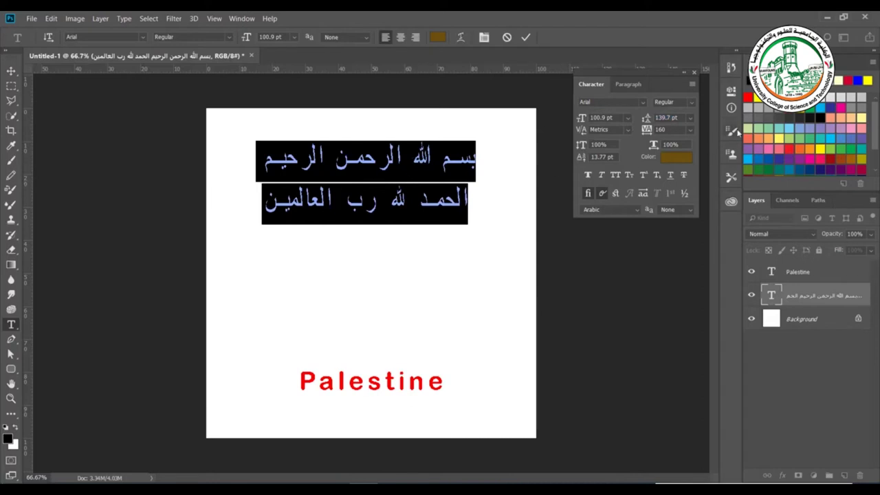
pyautogui.click(690, 118)
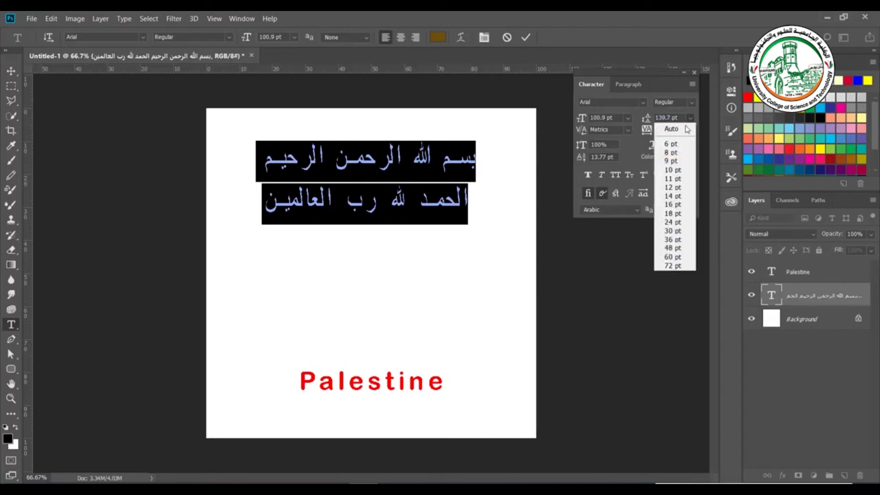
pyautogui.click(666, 120)
pyautogui.doubleClick(666, 117)
pyautogui.write('160')
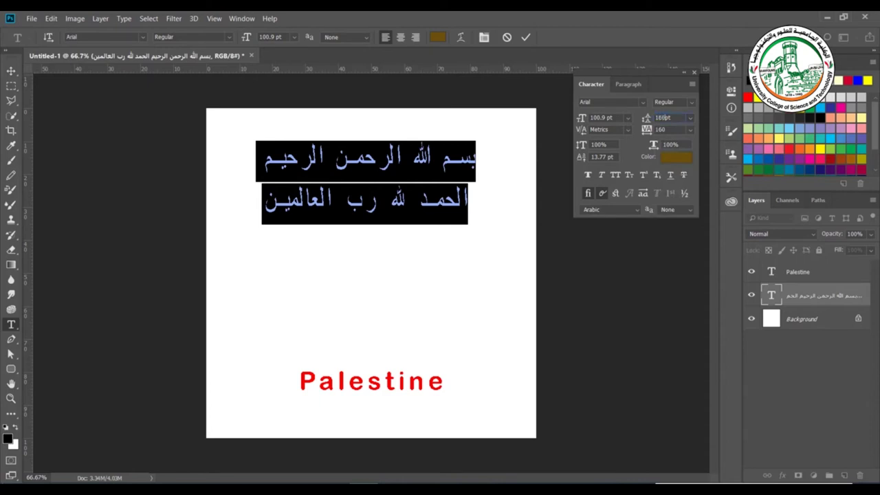
pyautogui.press('Return')
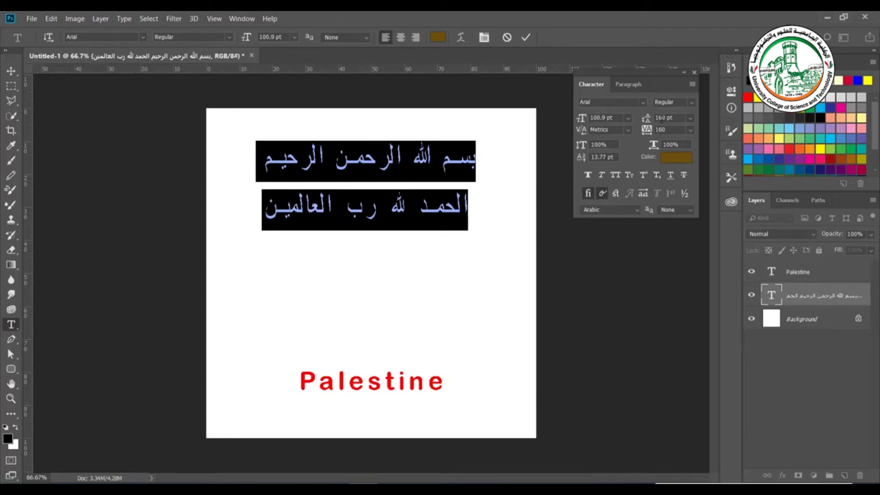
pyautogui.write('50')
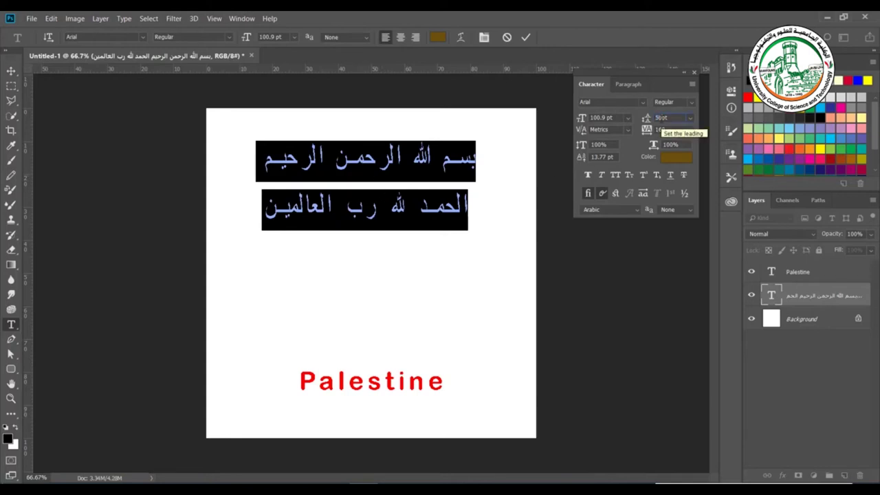
pyautogui.press('Return')
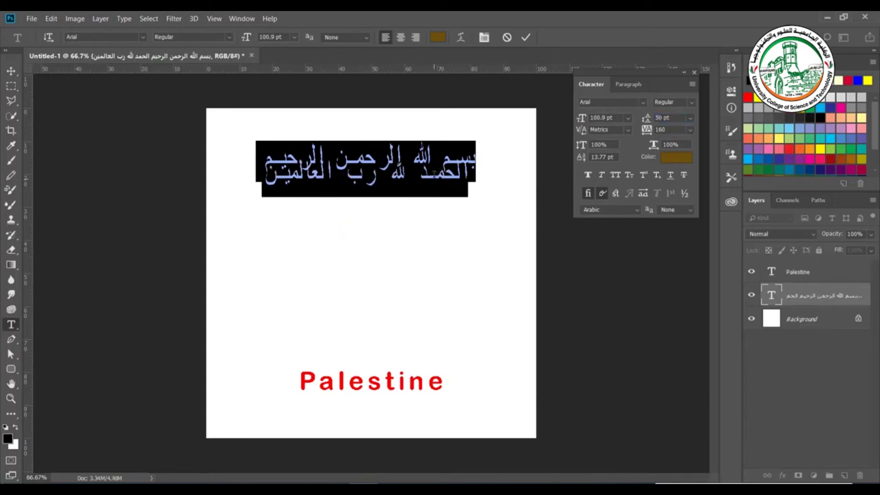
# Set the leading of the two Arabic lines to 100 pt
pyautogui.click(658, 117)
pyautogui.write('100')
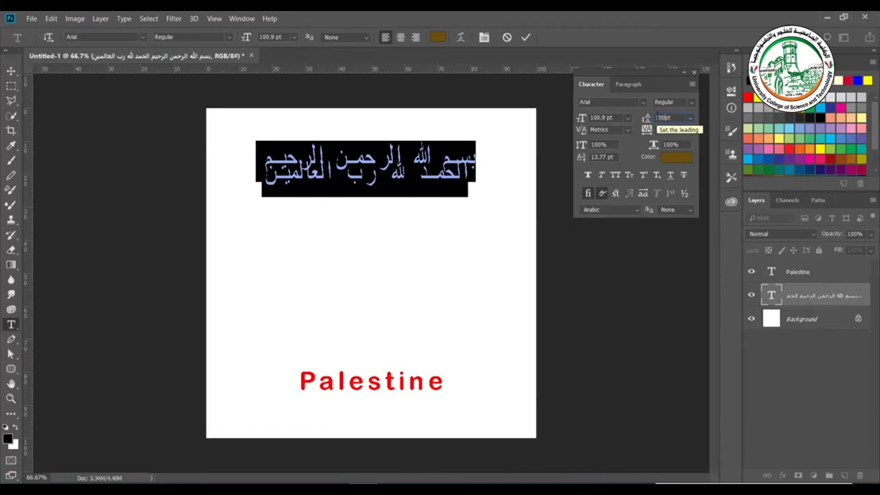
pyautogui.press('Return')
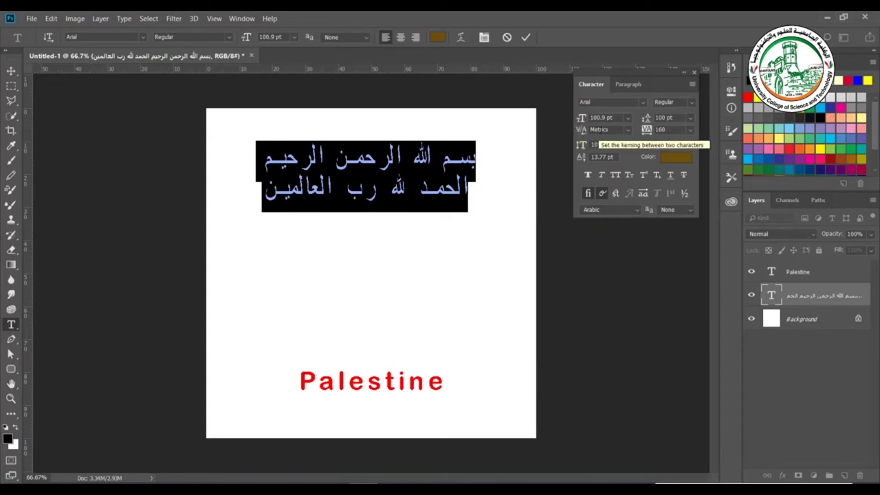
# Try Optical kerning on the Arabic lines and return it to Metrics
pyautogui.click(627, 130)
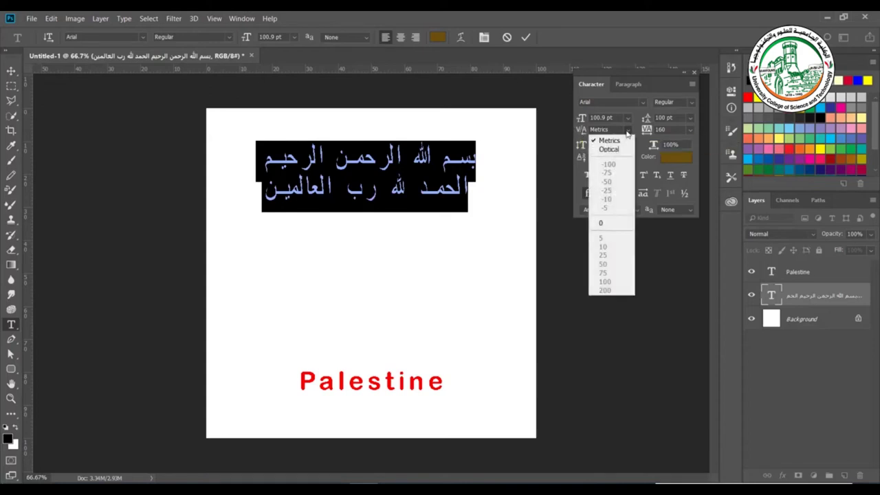
pyautogui.click(610, 150)
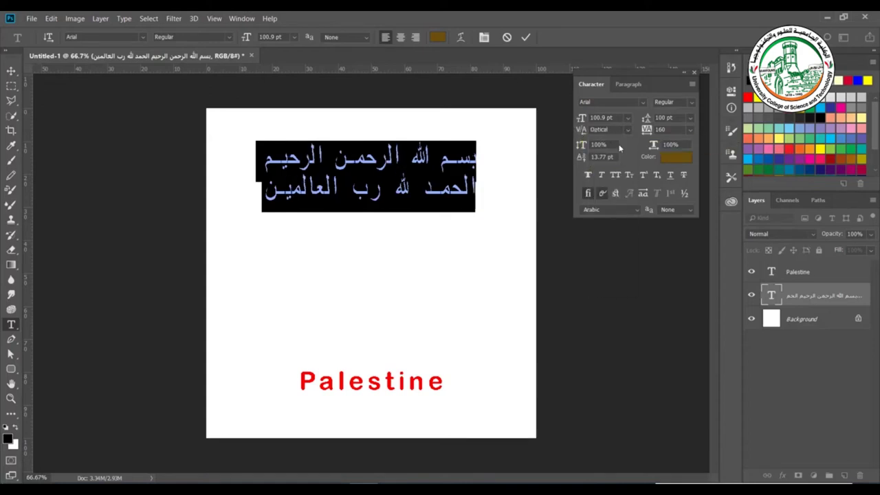
pyautogui.click(615, 130)
pyautogui.click(624, 141)
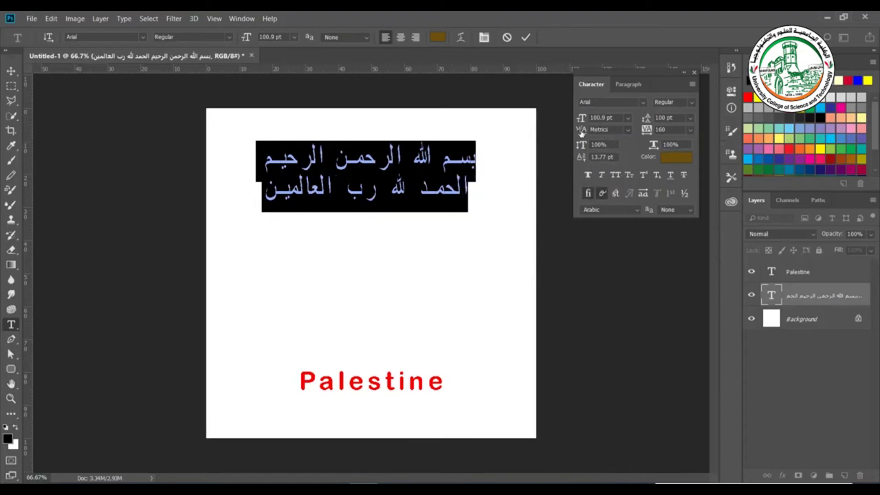
pyautogui.moveTo(581, 132); pyautogui.dragTo(578, 132)
pyautogui.hotkey('ctrl', 'z')
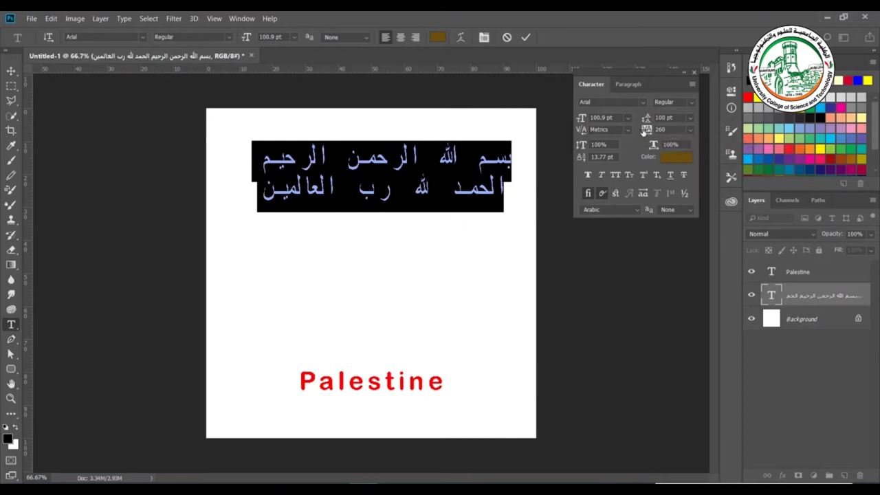
# Try a tracking of -180 on the Arabic lines, settle on 280 and commit the text
pyautogui.moveTo(645, 132); pyautogui.dragTo(638, 133)
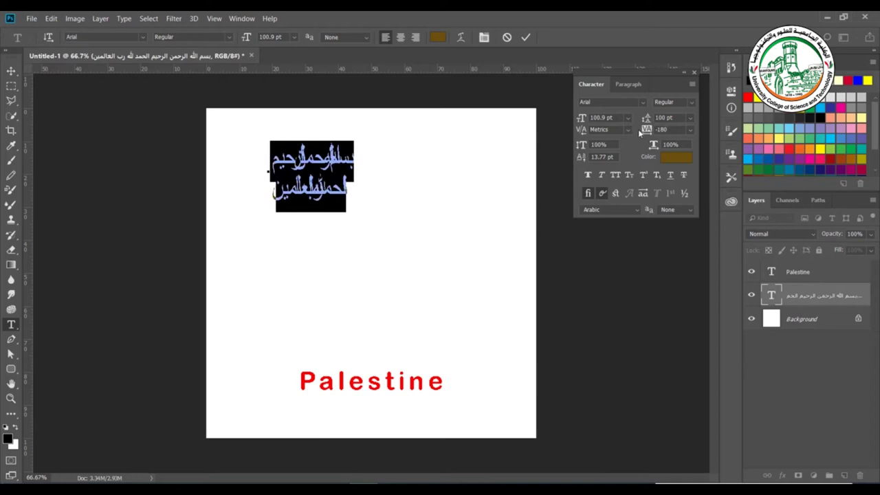
pyautogui.moveTo(645, 131); pyautogui.dragTo(652, 130)
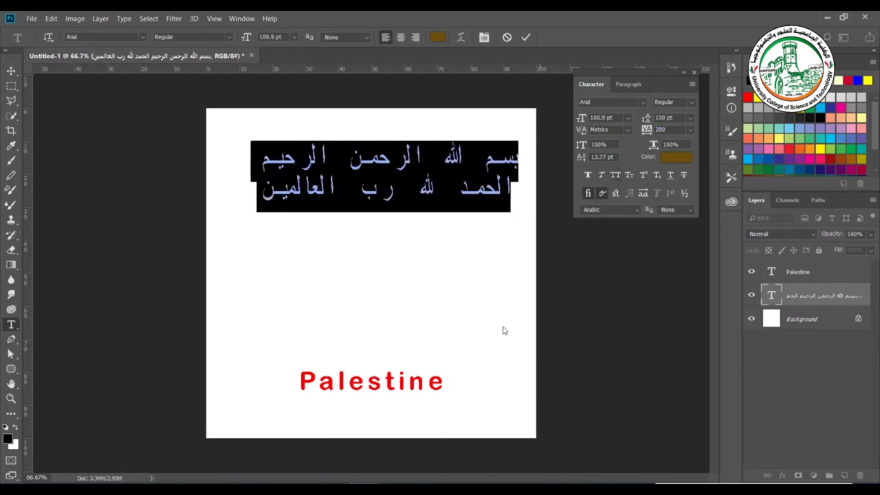
pyautogui.click(389, 388)
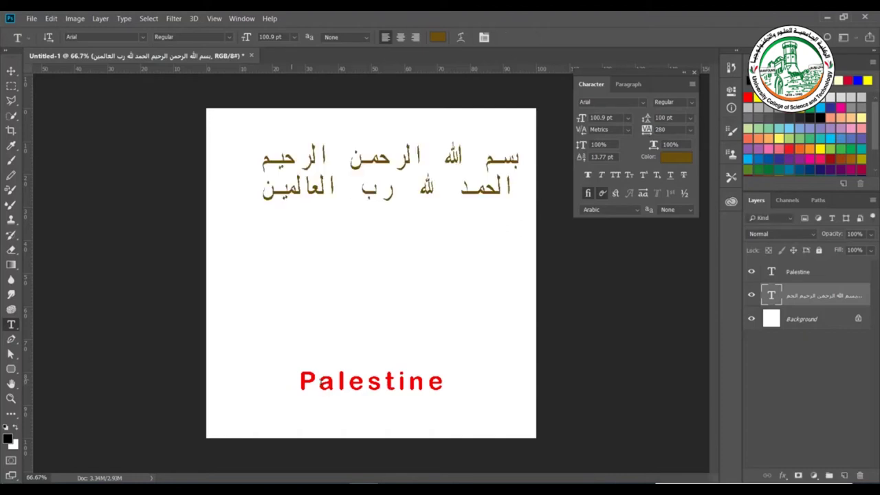
# Select the word "Palestine" and set its tracking to 460
pyautogui.doubleClick(406, 374)
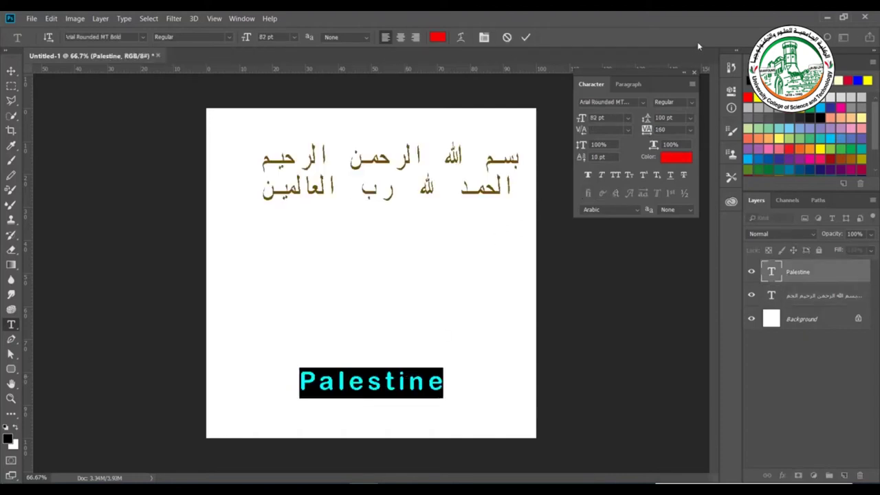
pyautogui.moveTo(647, 132)
pyautogui.mouseDown()
pyautogui.moveTo(654, 138)
pyautogui.moveTo(644, 137)
pyautogui.mouseUp()
pyautogui.click(428, 382)
pyautogui.doubleClick(428, 383)
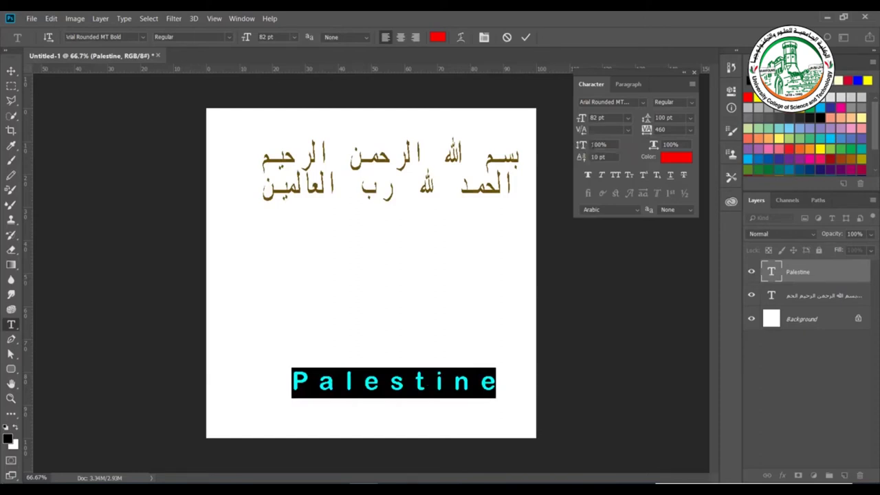
# Try vertical scales of 200% and 50% on the word "Palestine" and restore it to 100%
pyautogui.click(598, 145)
pyautogui.write('200')
pyautogui.press('Return')
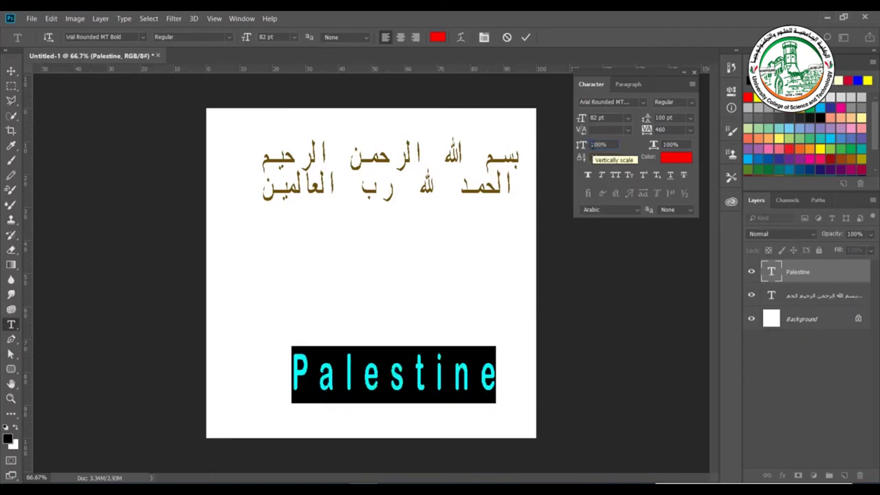
pyautogui.write('50')
pyautogui.press('Return')
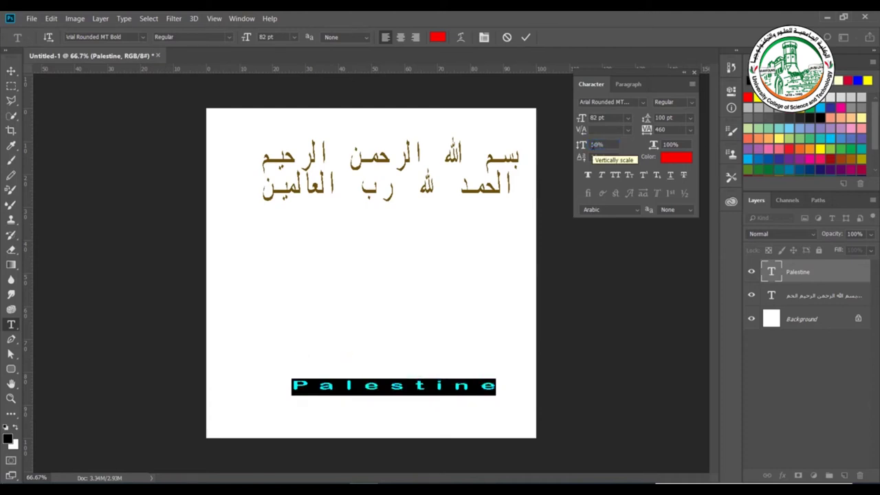
pyautogui.click(597, 145)
pyautogui.write('100')
pyautogui.press('Return')
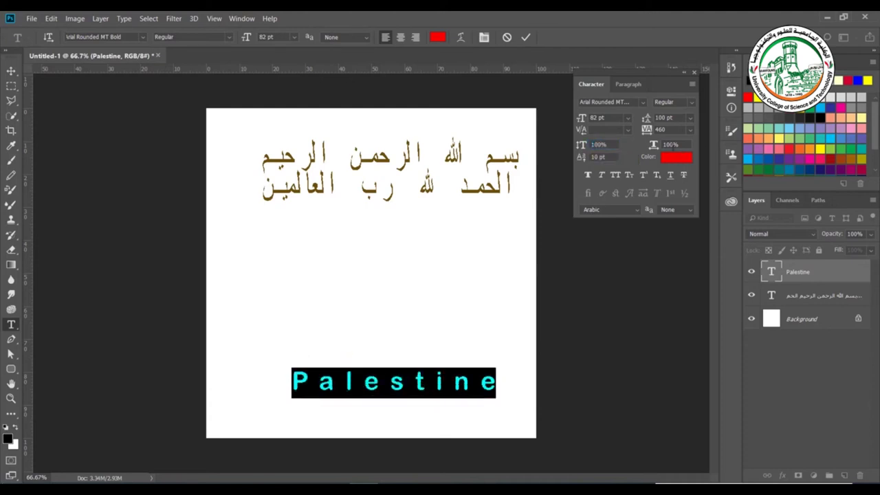
# Try horizontal scales of 200% and 50% on the word "Palestine" and restore it to 100%
pyautogui.click(667, 145)
pyautogui.write('200')
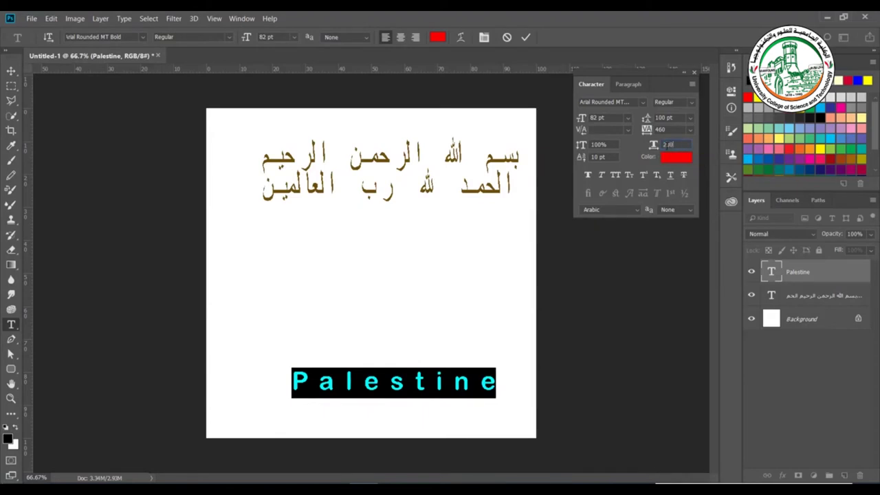
pyautogui.press('Return')
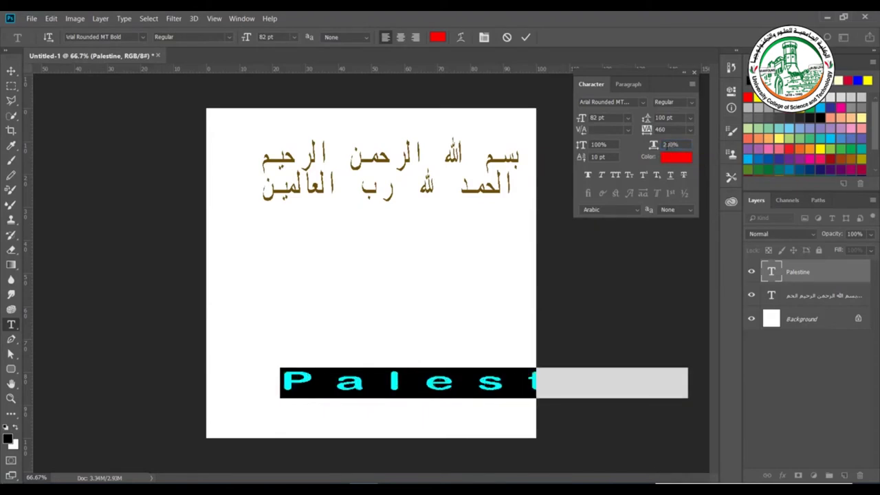
pyautogui.write('50')
pyautogui.press('Return')
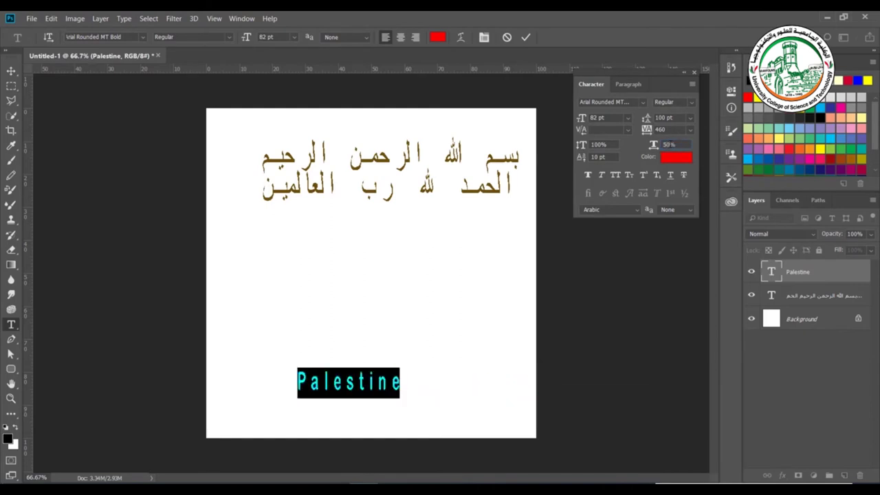
pyautogui.write('100')
pyautogui.press('Return')
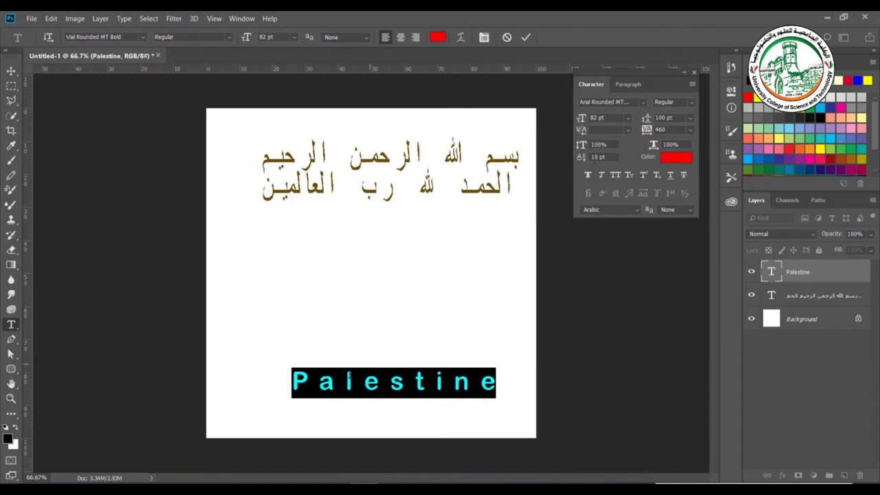
# Try baseline shifts of 25 pt and 100 pt on the word "Palestine"
pyautogui.click(339, 383)
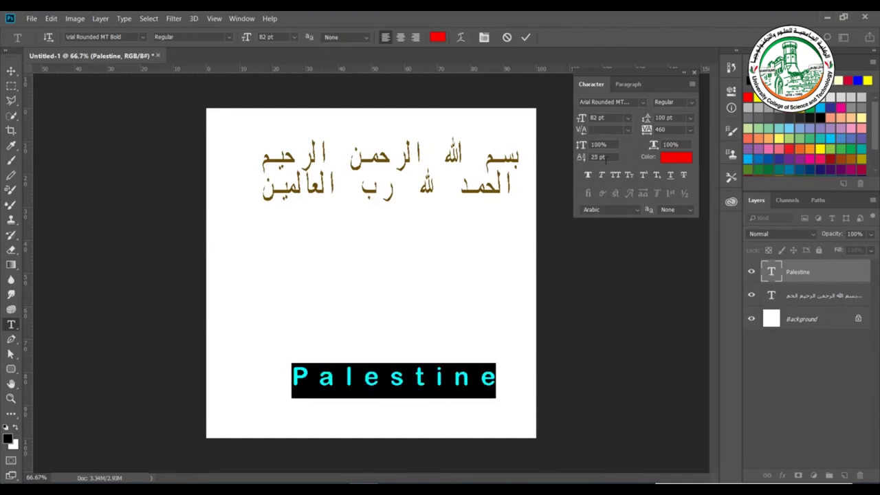
pyautogui.doubleClick(594, 157)
pyautogui.write('1')
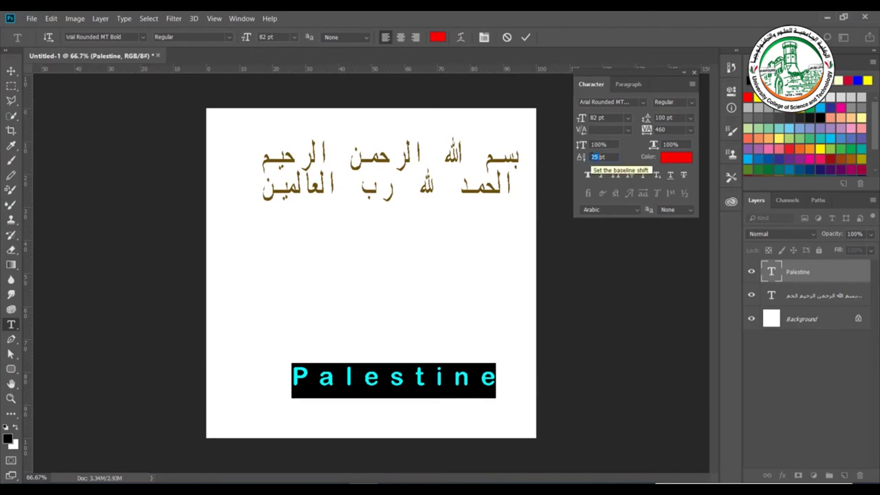
pyautogui.write('00')
pyautogui.press('Return')
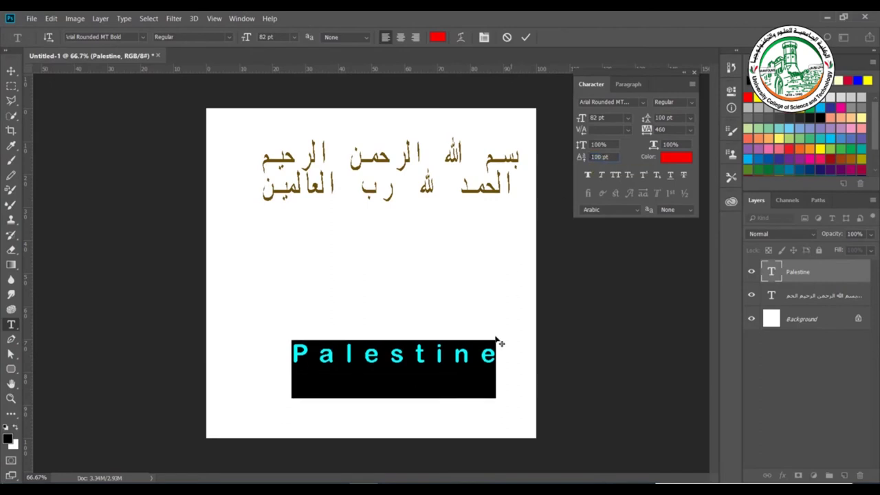
# Select the whole word "Palestine" and set its baseline shift to 0 pt
pyautogui.click(417, 356)
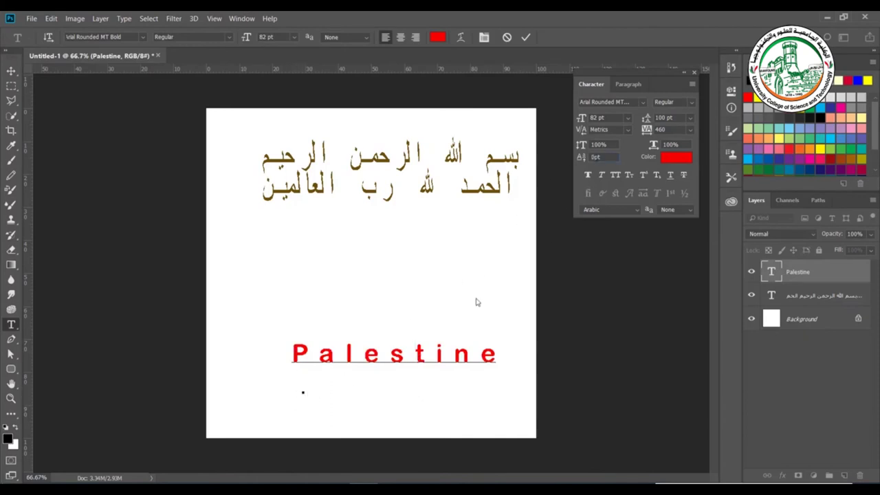
pyautogui.doubleClick(442, 354)
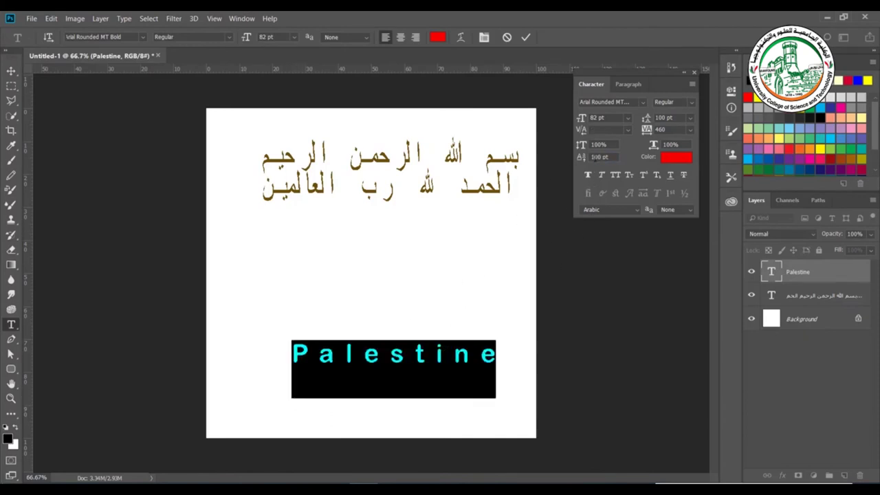
pyautogui.write('0')
pyautogui.press('Return')
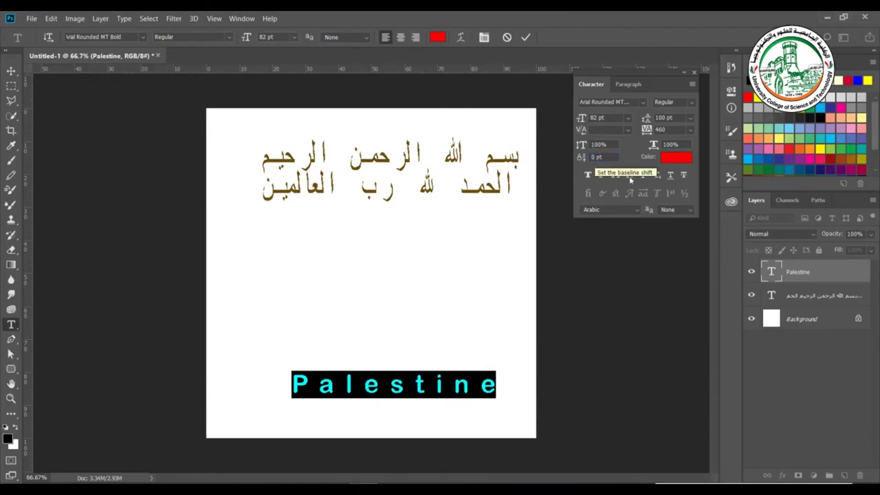
pyautogui.click(336, 388)
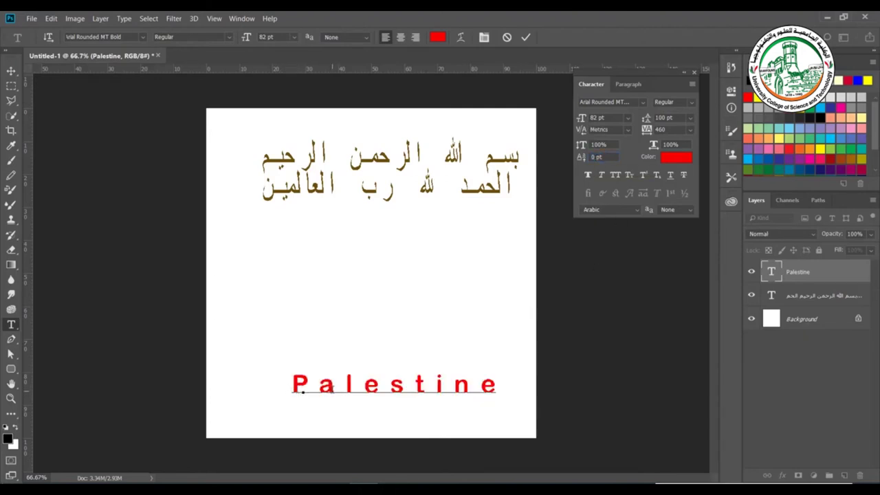
# Try Faux Bold and Faux Italic on the word "Palestine", turning each off again
pyautogui.doubleClick(356, 388)
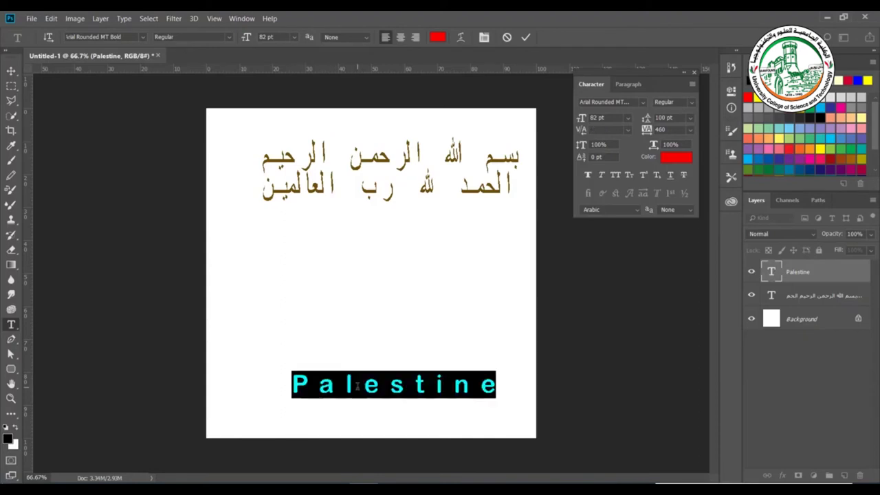
pyautogui.click(588, 177)
pyautogui.click(588, 176)
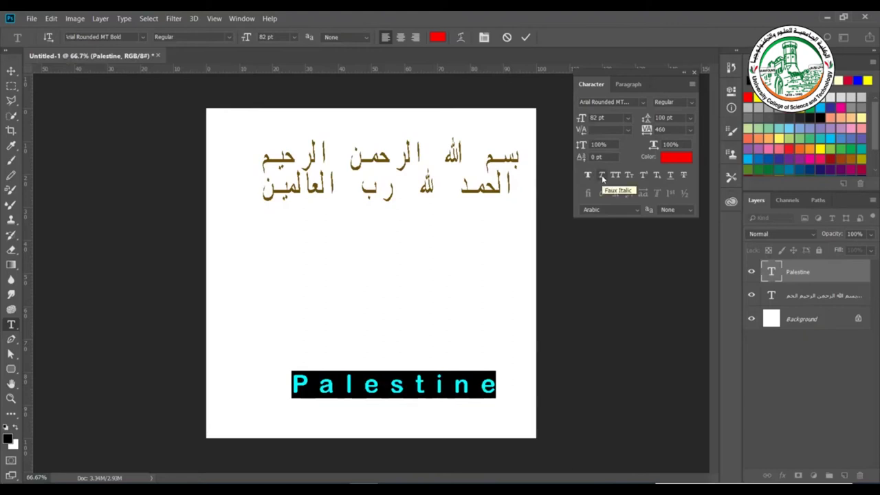
pyautogui.click(602, 176)
pyautogui.click(603, 176)
# Try All Caps on the word "Palestine" and return it to normal case
pyautogui.click(615, 176)
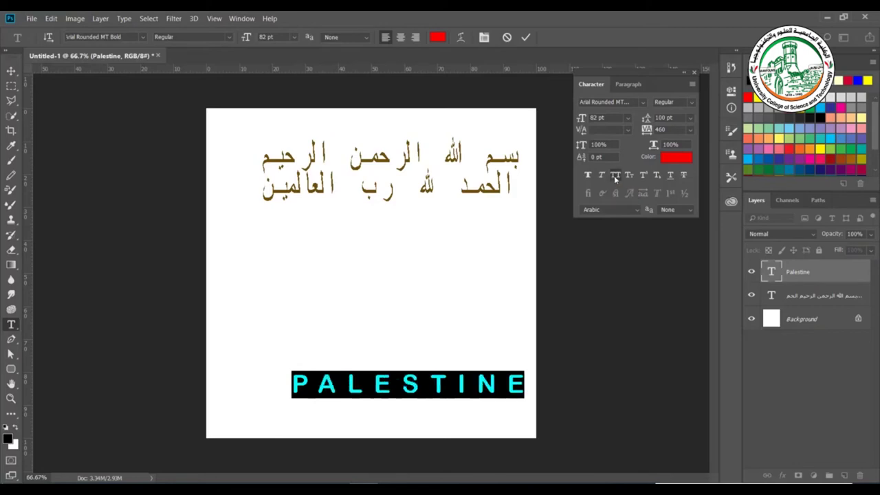
pyautogui.click(614, 175)
pyautogui.click(614, 175)
pyautogui.click(614, 175)
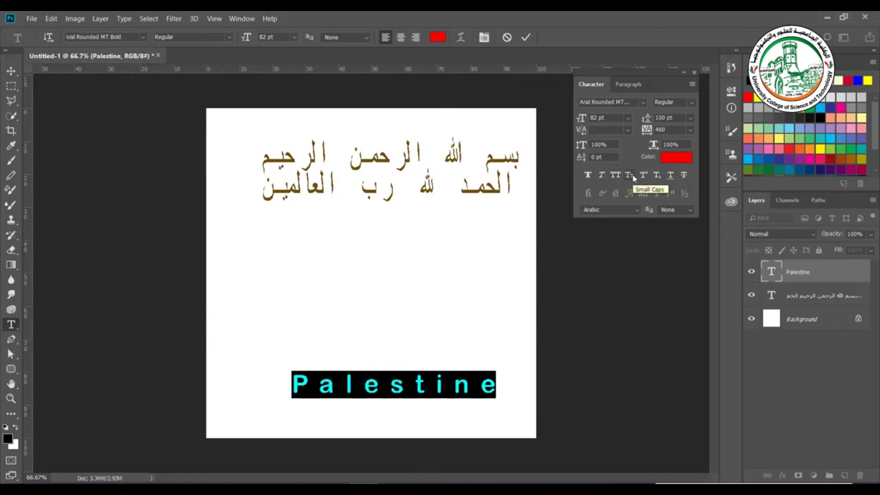
# Commit the word "Palestine", write a separate text "25" above it, make the 5 superscript and commit
pyautogui.click(318, 313)
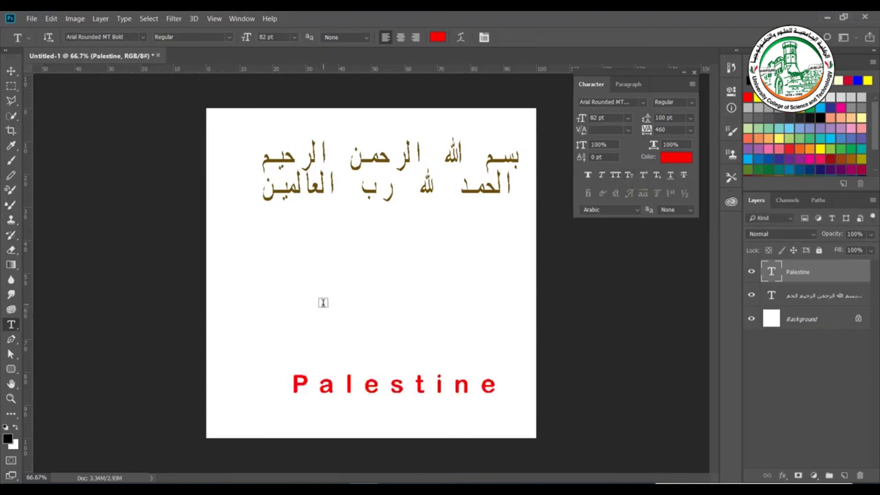
pyautogui.click(323, 303)
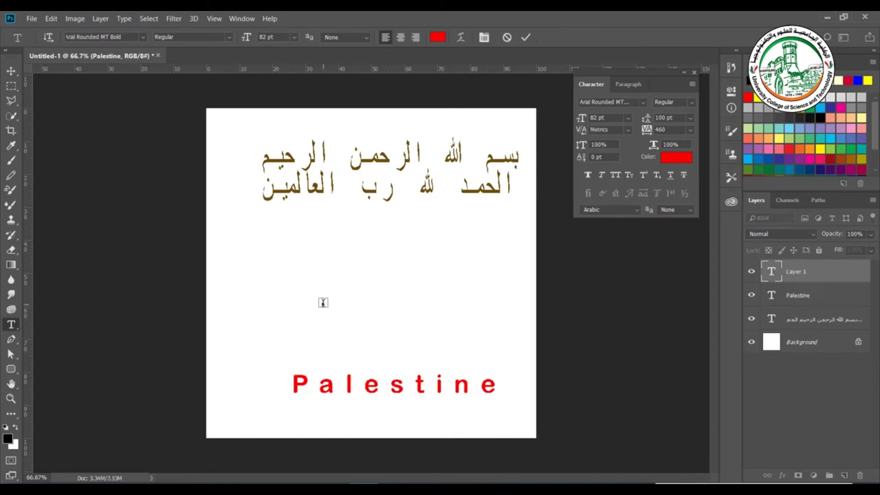
pyautogui.write('25')
pyautogui.click(322, 302)
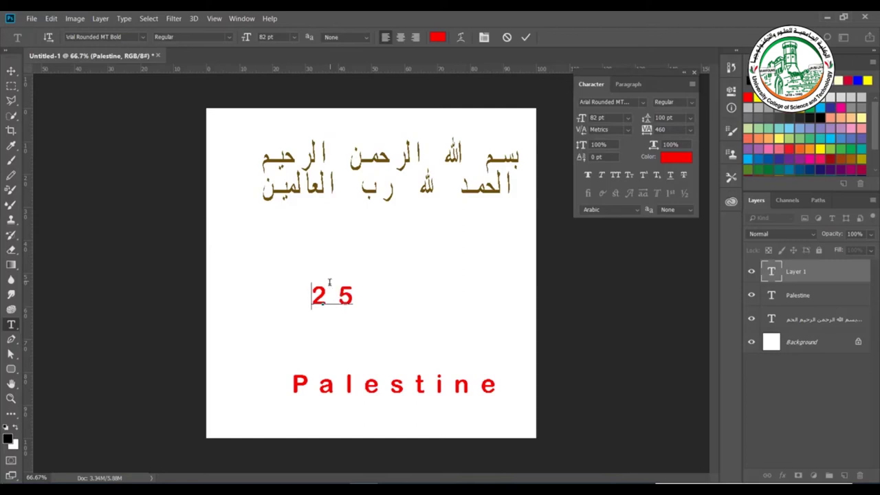
pyautogui.moveTo(337, 295); pyautogui.dragTo(354, 296)
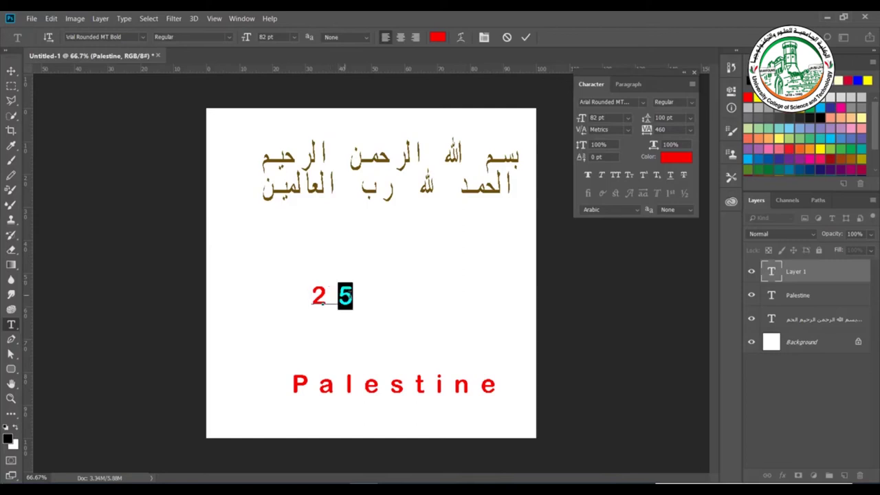
pyautogui.click(644, 177)
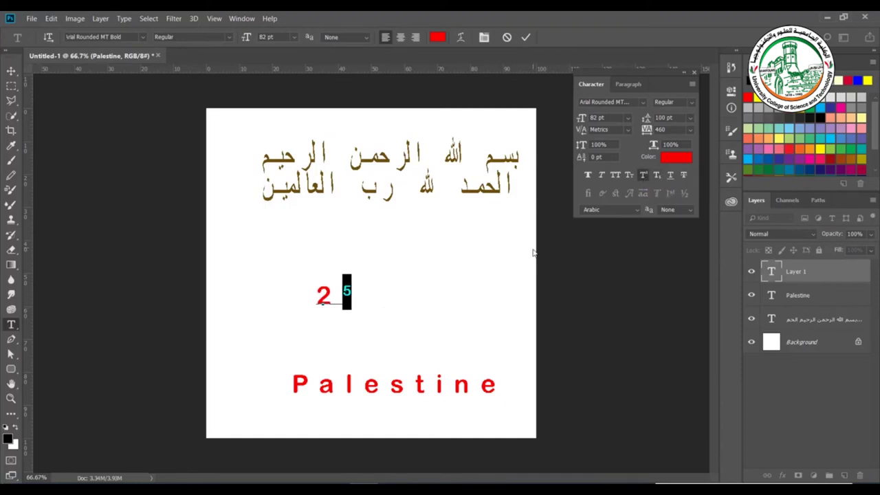
pyautogui.click(455, 290)
# Write "H2O" beside the "25" text and make its 2 subscript
pyautogui.click(454, 290)
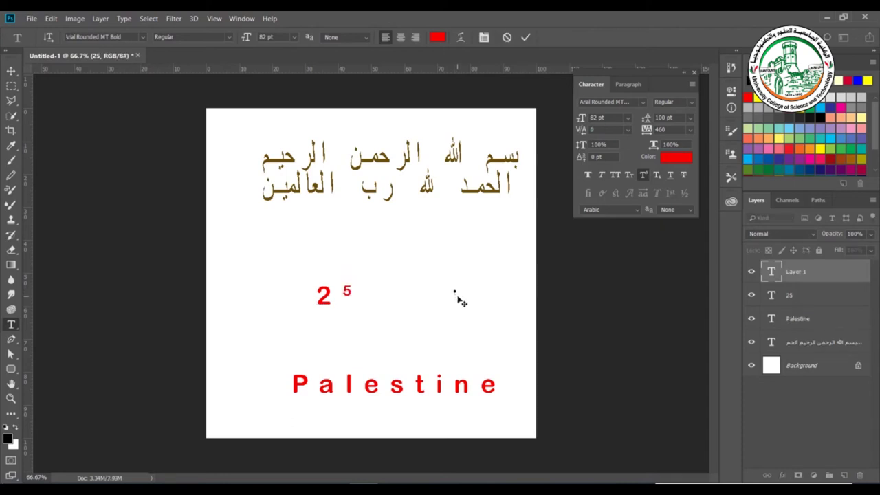
pyautogui.write('H2O')
pyautogui.moveTo(466, 277); pyautogui.dragTo(481, 277)
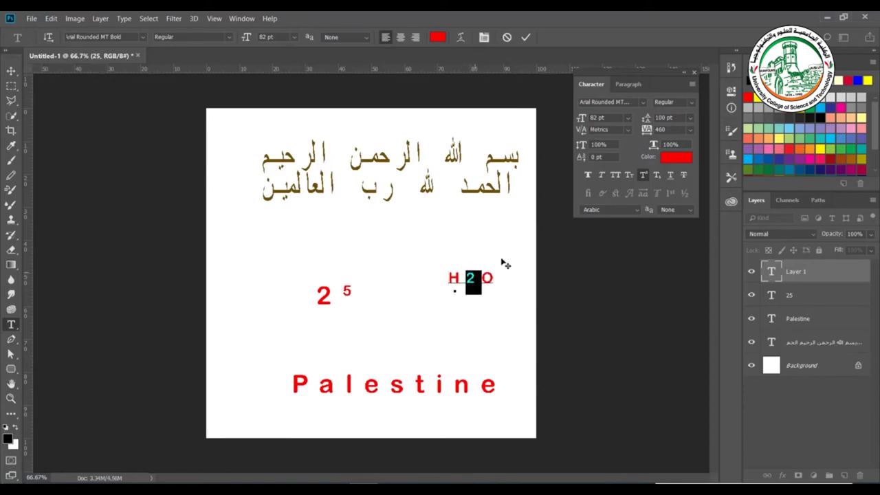
pyautogui.click(657, 176)
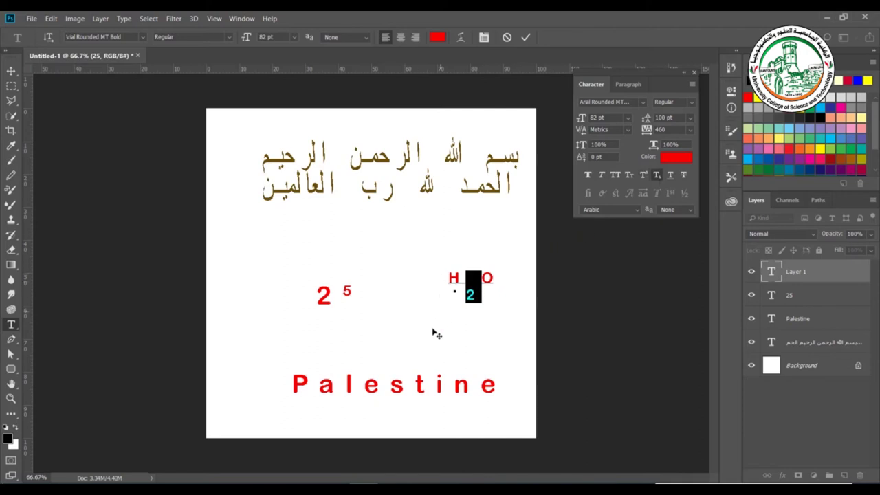
# Try Underline and Strikethrough on the word "Palestine", removing each again
pyautogui.doubleClick(395, 384)
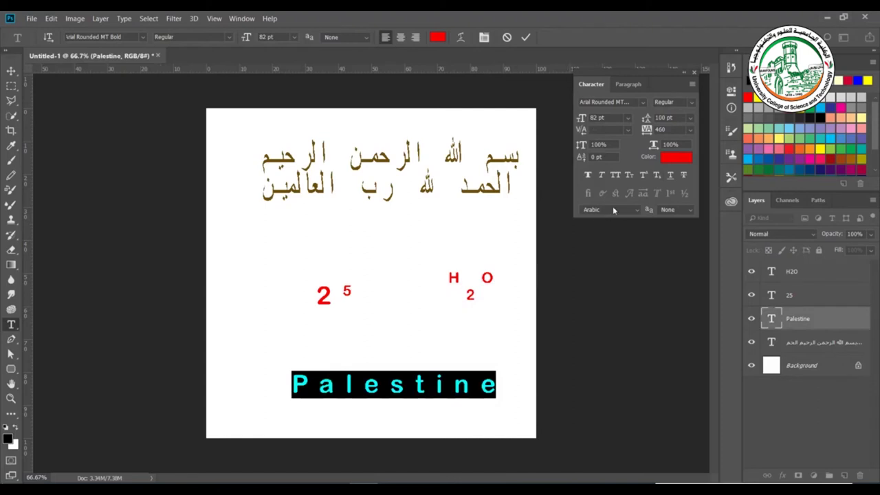
pyautogui.click(674, 178)
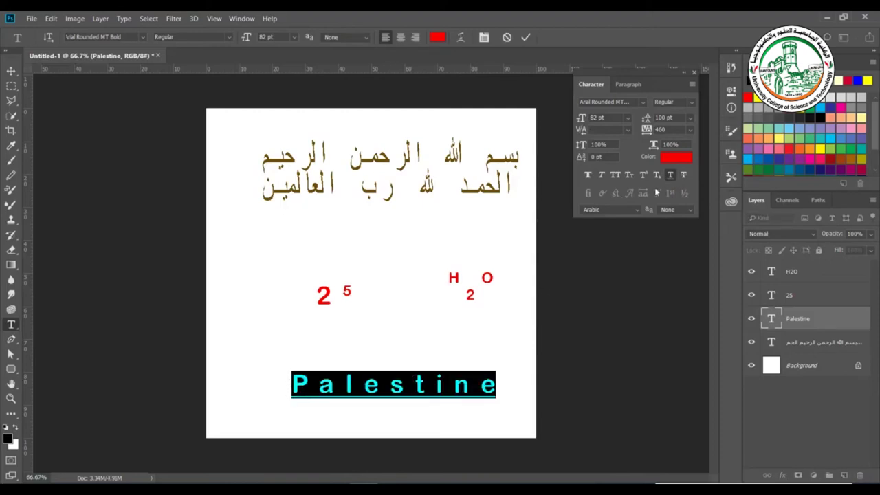
pyautogui.click(672, 176)
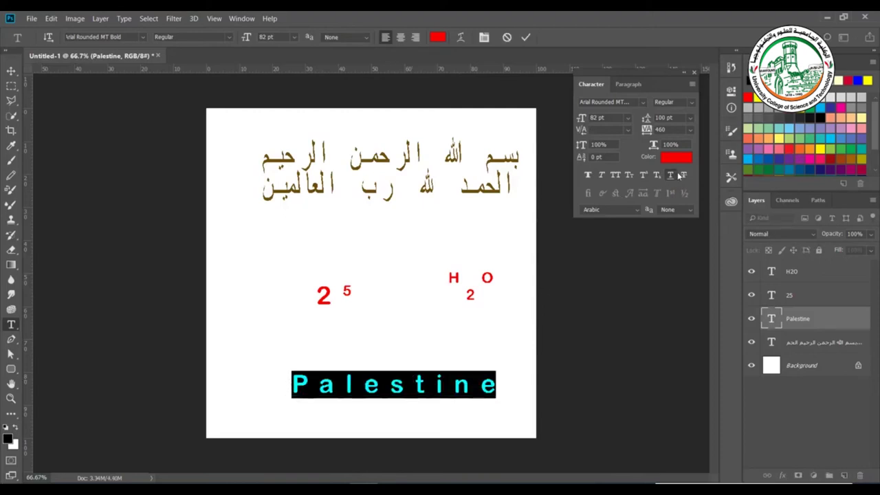
pyautogui.click(685, 176)
pyautogui.hotkey('ctrl', 'z')
# Add the text "012345" as a new line just above the word "Palestine"
pyautogui.click(363, 338)
pyautogui.write('012345')
pyautogui.hotkey('ctrl', 'Return')
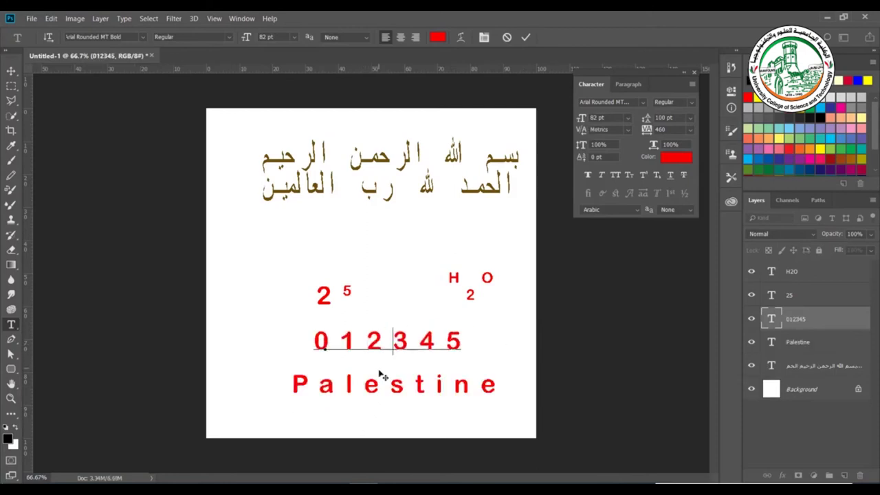
# Select the number 012345 and switch the type language options to Middle Eastern Features
pyautogui.doubleClick(379, 337)
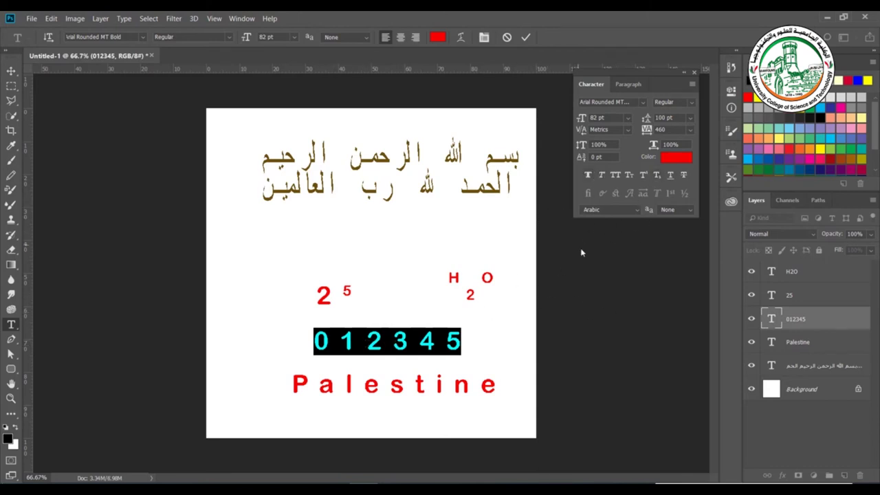
pyautogui.click(119, 20)
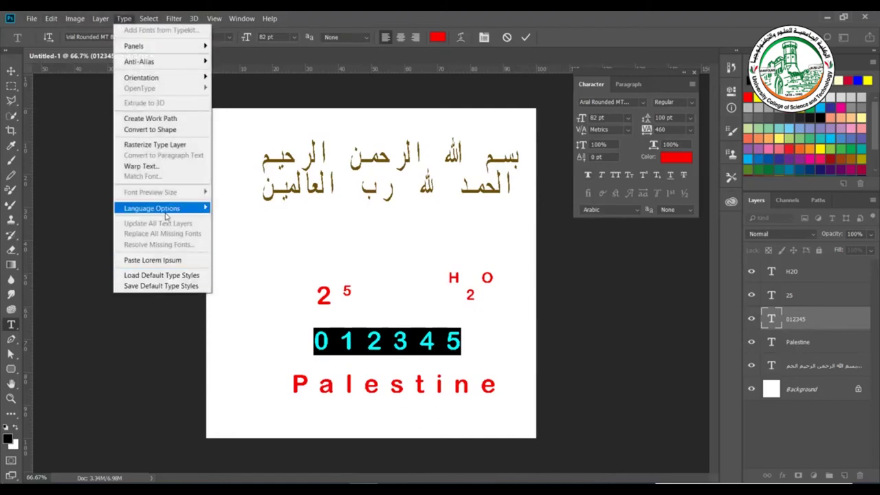
pyautogui.moveTo(167, 213)
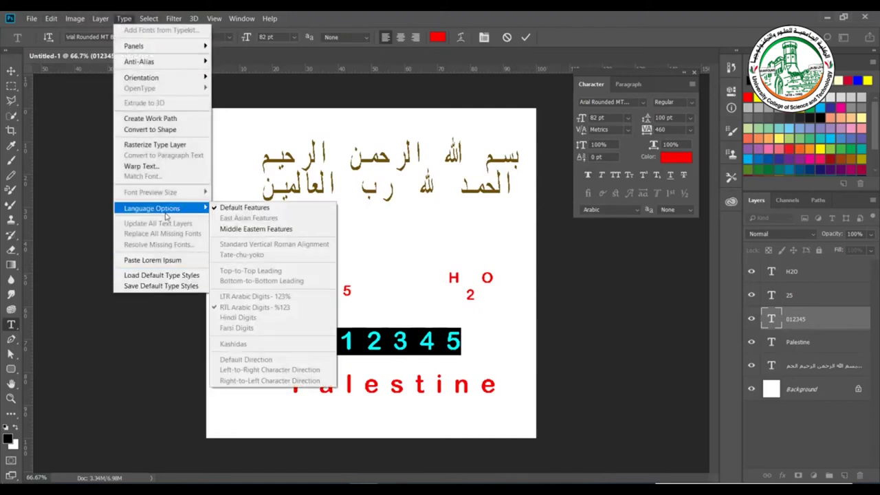
pyautogui.click(256, 230)
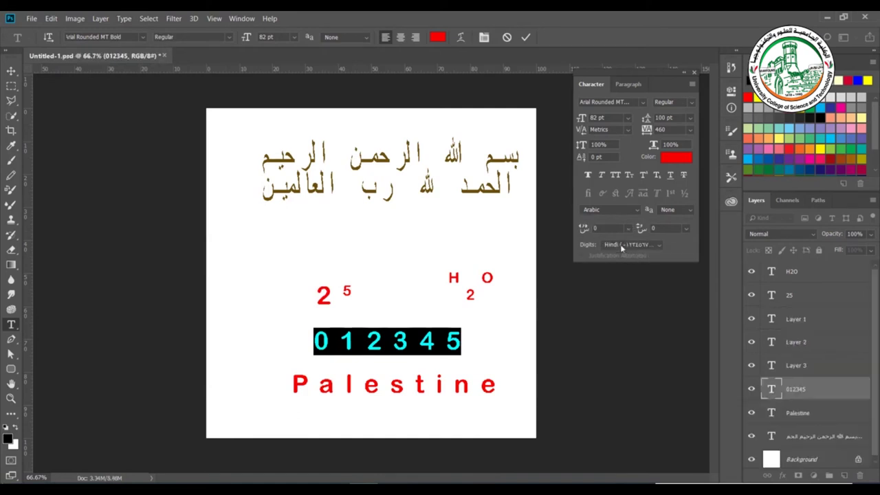
# Set the digit type of the number 012345 to Hindi, switching through RTL Arabic to reapply it
pyautogui.click(629, 245)
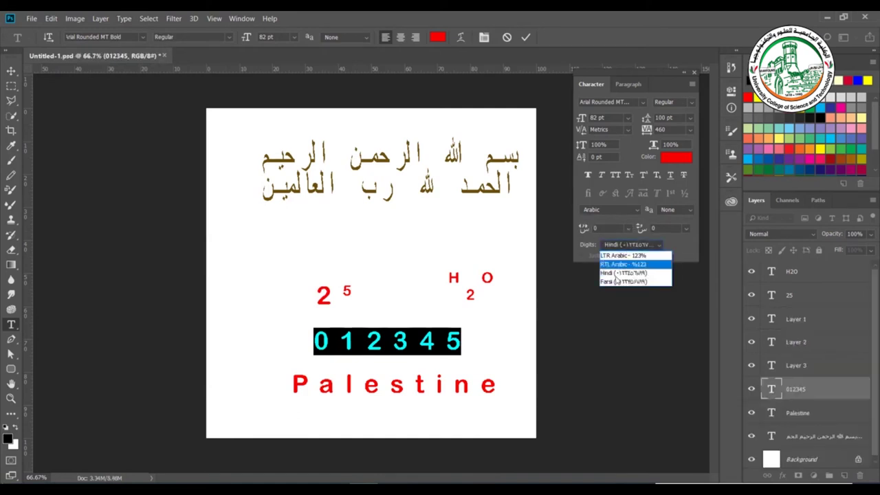
pyautogui.click(615, 274)
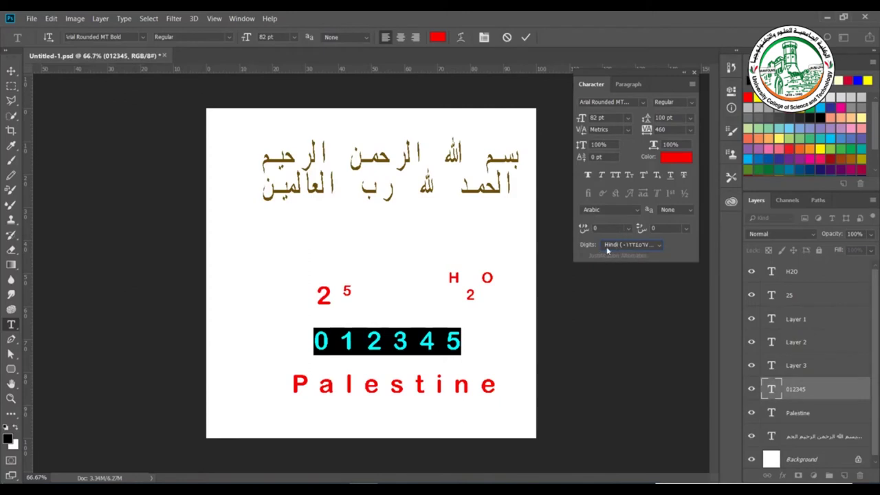
pyautogui.click(607, 251)
pyautogui.click(613, 266)
pyautogui.click(624, 247)
pyautogui.click(617, 271)
# Change the font of the number 012345 to Arial
pyautogui.click(631, 102)
pyautogui.click(641, 105)
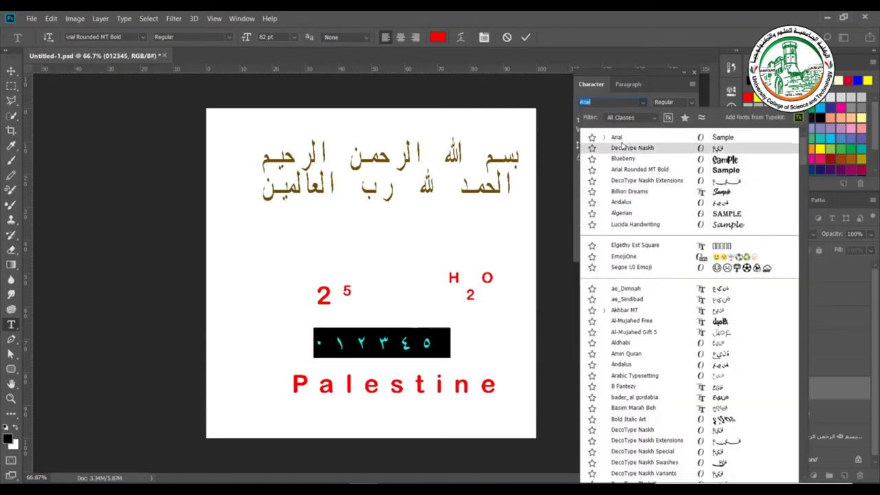
pyautogui.click(621, 142)
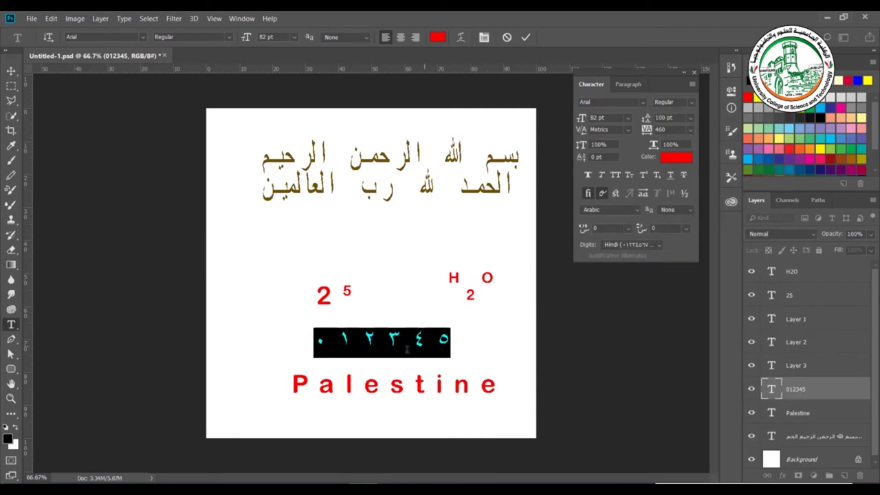
# Try the RTL Arabic, Hindi and Farsi digit types on the selected number 012345
pyautogui.click(658, 249)
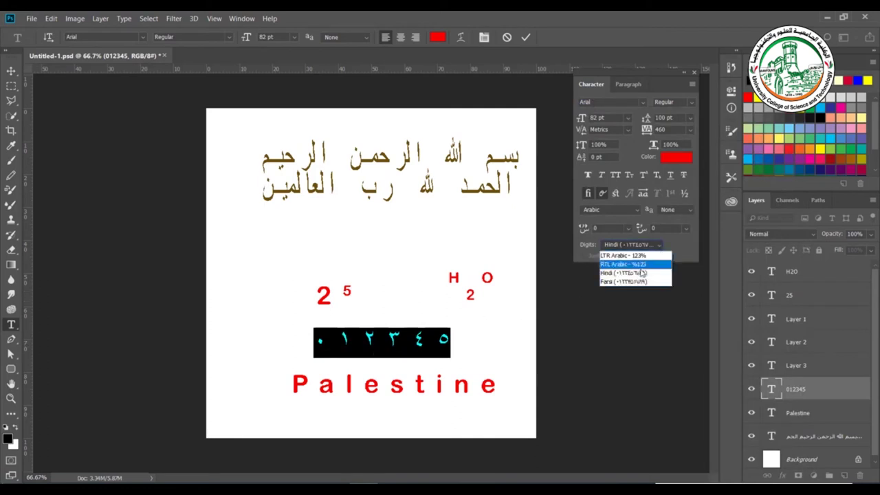
pyautogui.click(634, 263)
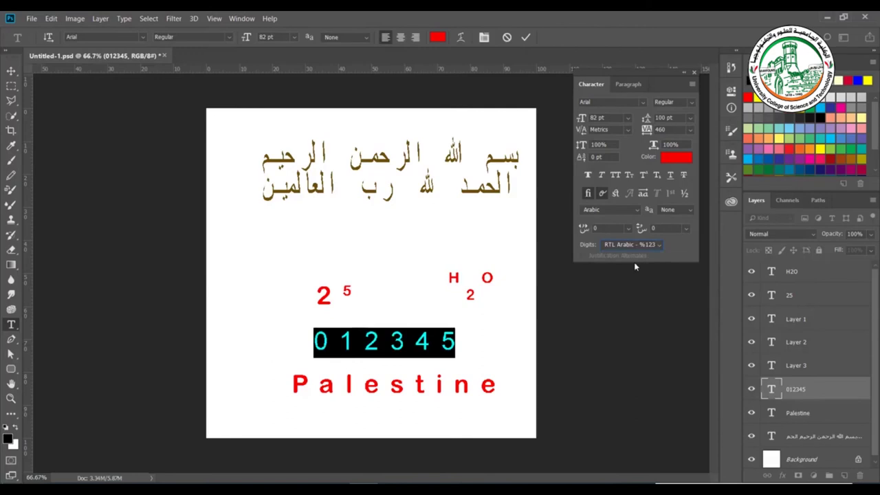
pyautogui.click(638, 247)
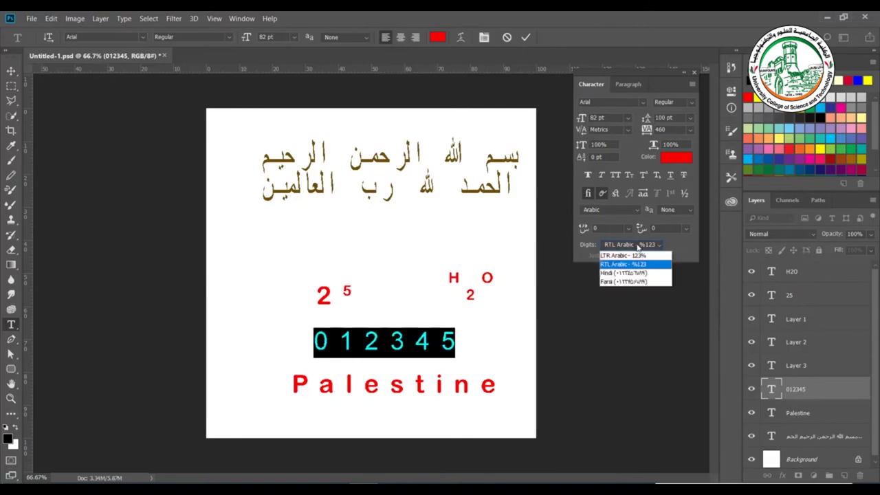
pyautogui.click(637, 269)
pyautogui.click(636, 246)
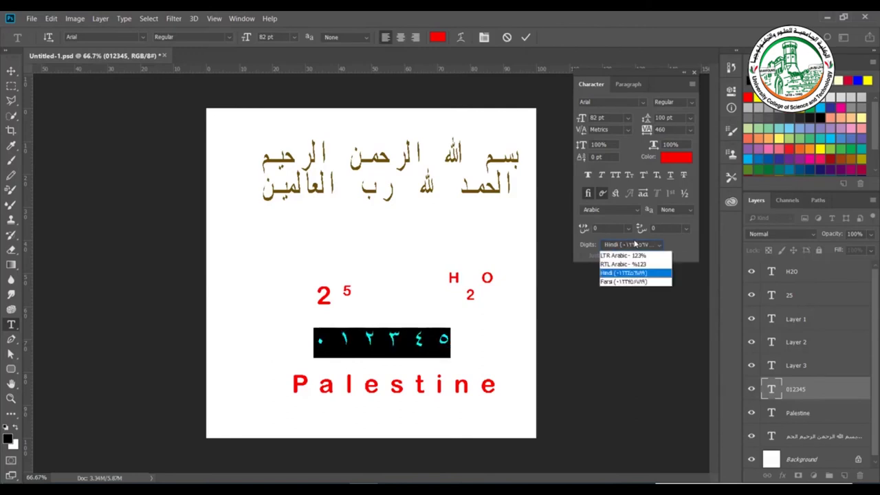
pyautogui.click(636, 280)
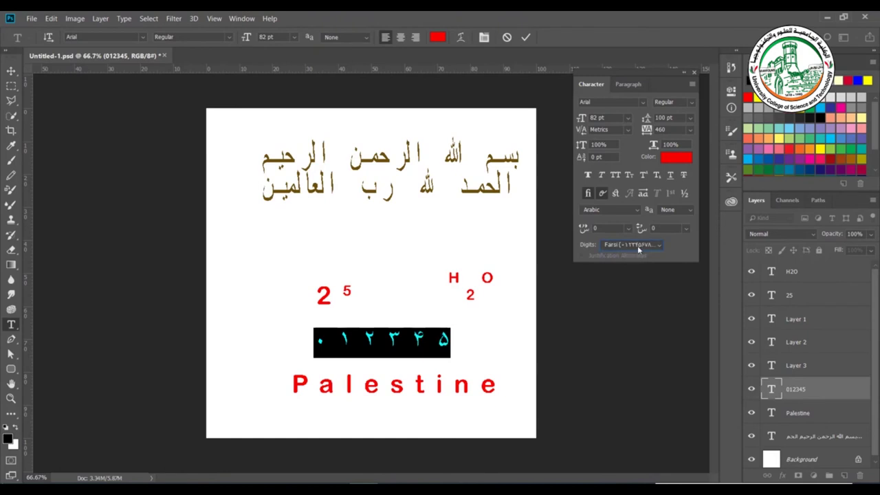
# Set the digit type of the number 012345 to RTL Arabic
pyautogui.click(637, 245)
pyautogui.press('Escape')
pyautogui.press('Up')
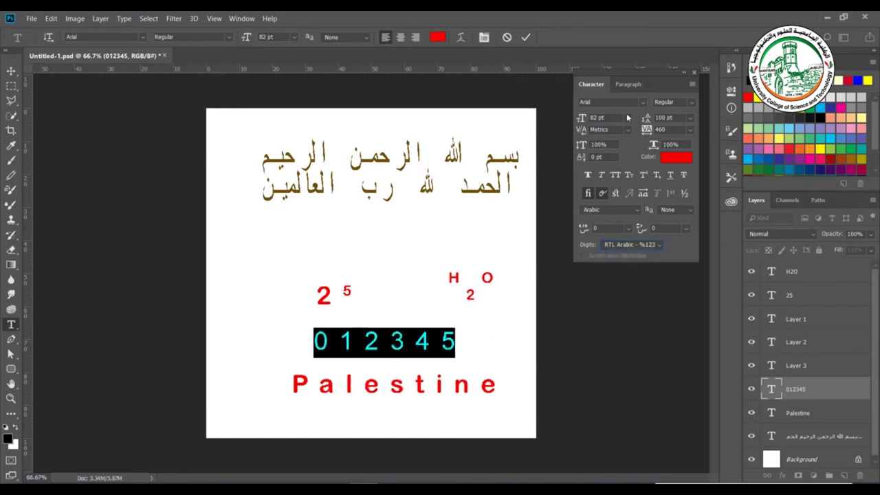
# Select the whole two-line Arabic text and change its paragraph alignment to centered, followed by right-aligned
pyautogui.click(629, 85)
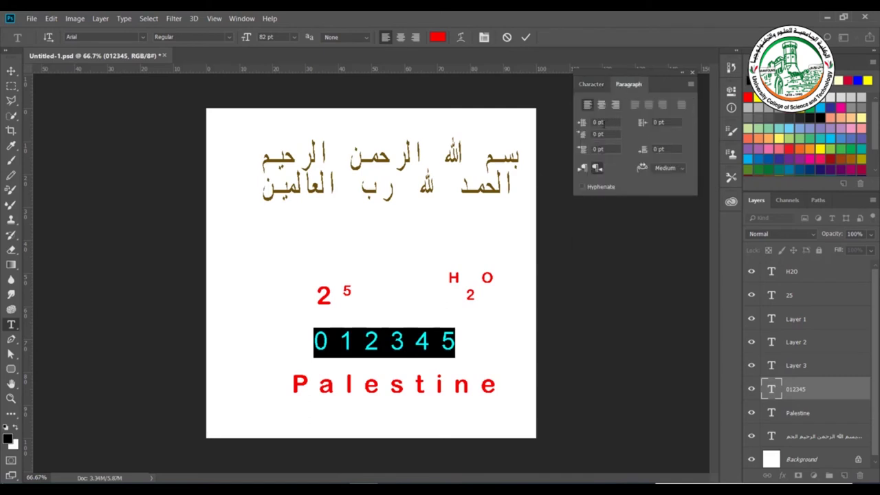
pyautogui.click(412, 159)
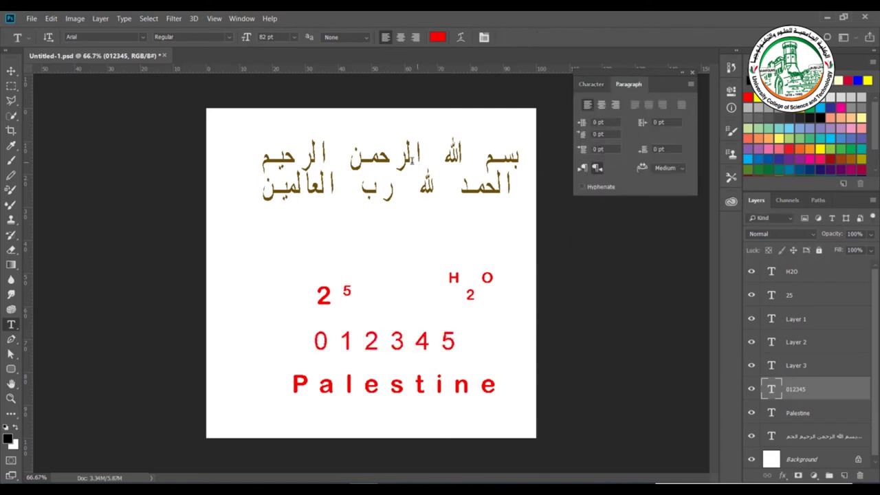
pyautogui.hotkey('ctrl', 'a')
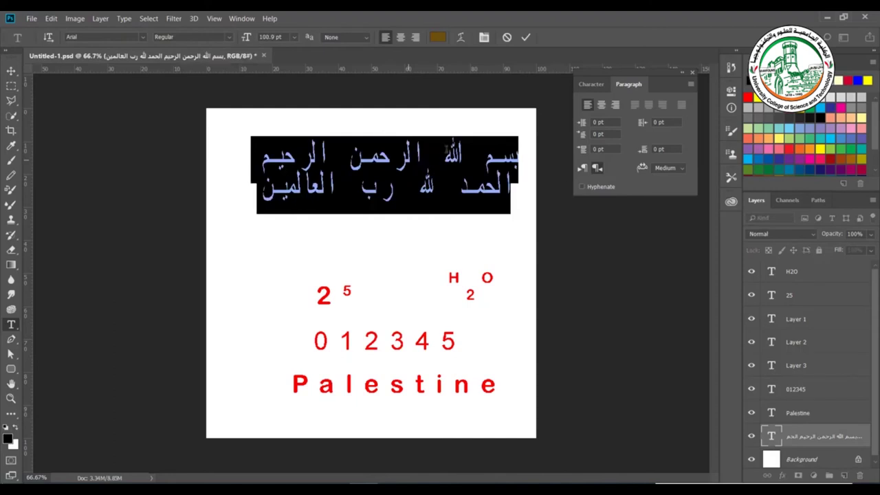
pyautogui.click(600, 105)
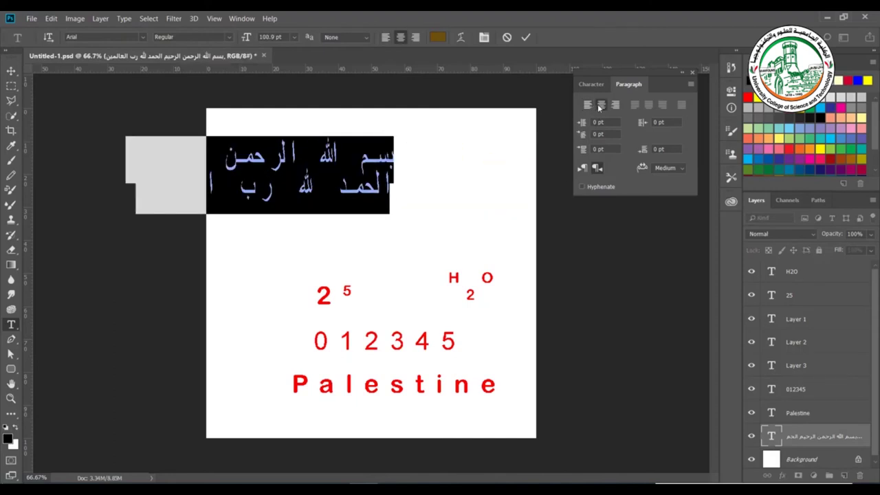
pyautogui.click(616, 104)
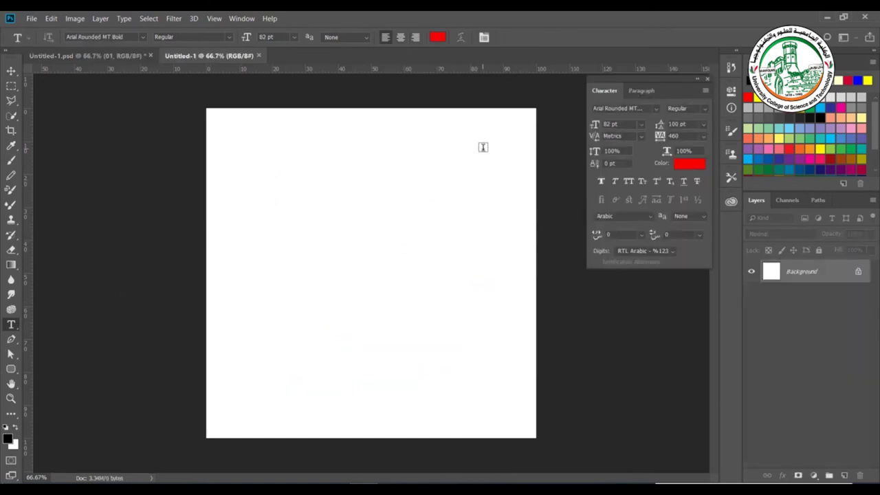
# Draw a paragraph text box across the blank canvas's upper part, write "بسم الله الرحمن الرحيم الحمد لله رب العالمين" and enlarge the box to fit
pyautogui.moveTo(483, 147); pyautogui.dragTo(255, 256)
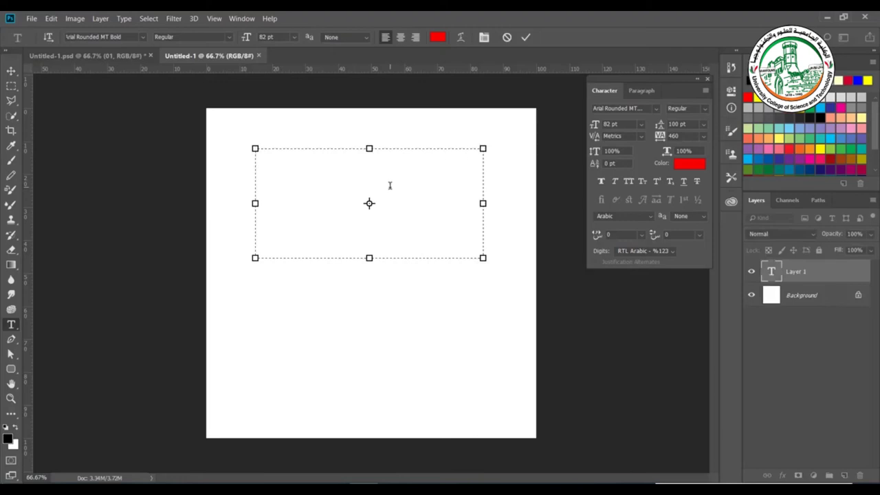
pyautogui.write('بسم')
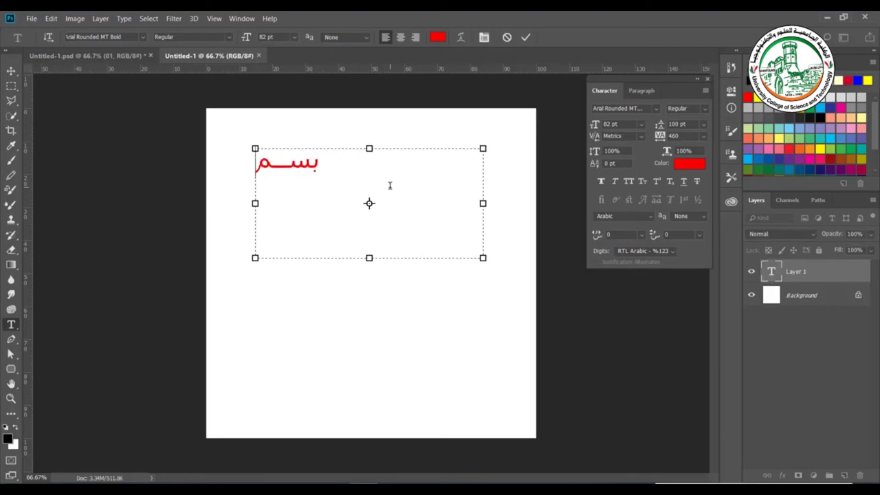
pyautogui.write(' الله الرحم')
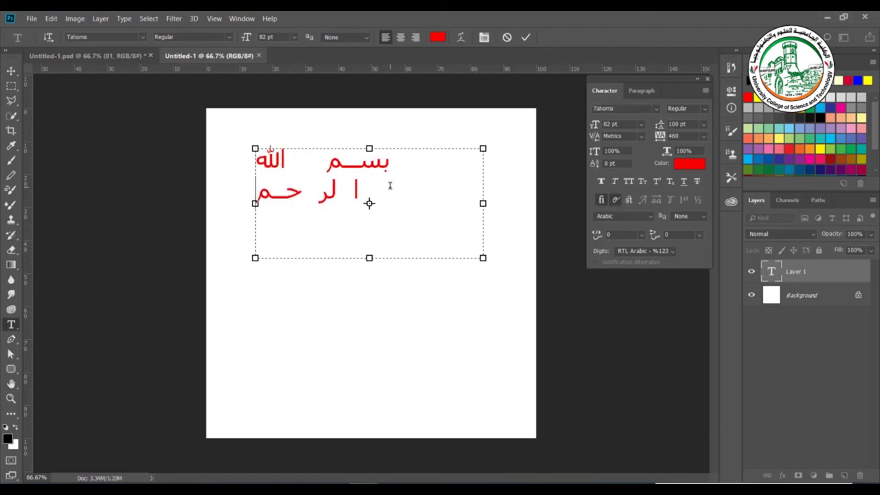
pyautogui.write('ن الرحيم')
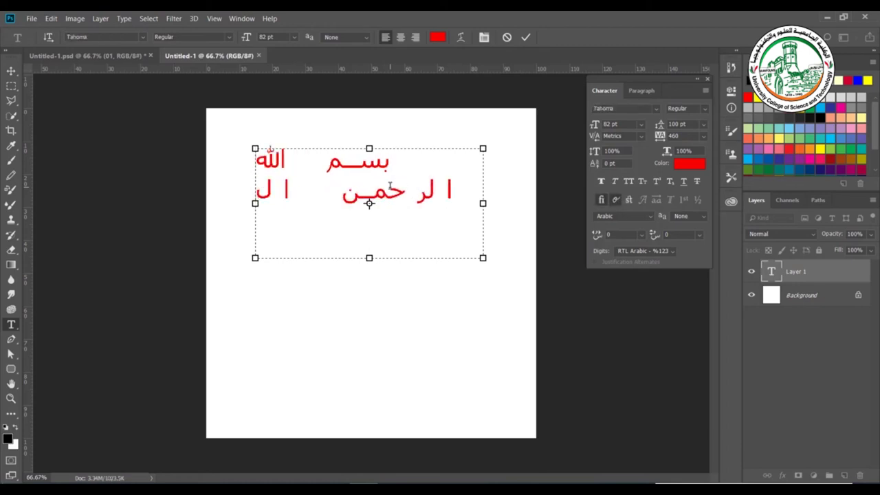
pyautogui.press('BackSpace')
pyautogui.press('BackSpace')
pyautogui.press('BackSpace')
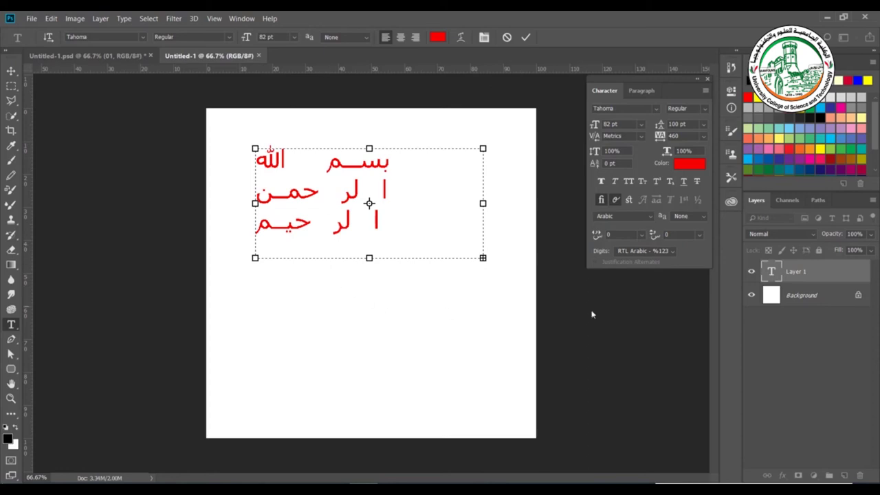
pyautogui.moveTo(483, 258); pyautogui.dragTo(505, 339)
# Select all the text in the box, right-align it and reduce the font size to 43 pt
pyautogui.click(333, 199)
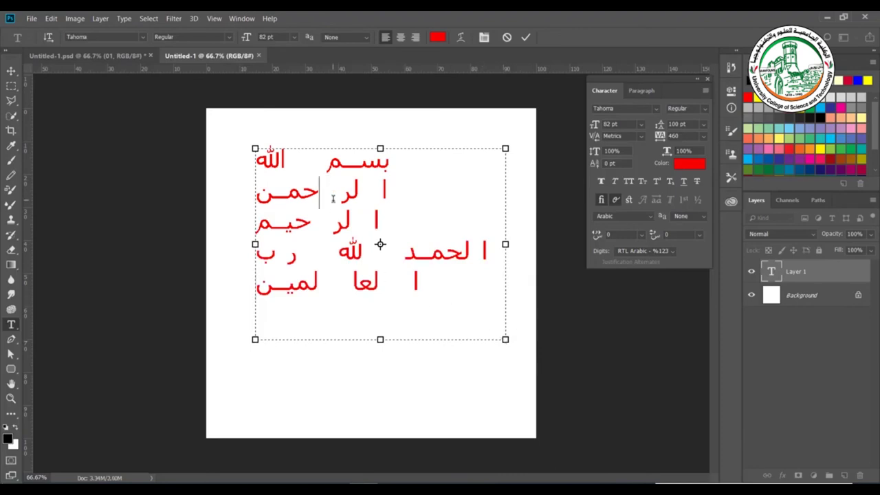
pyautogui.hotkey('ctrl', 'a')
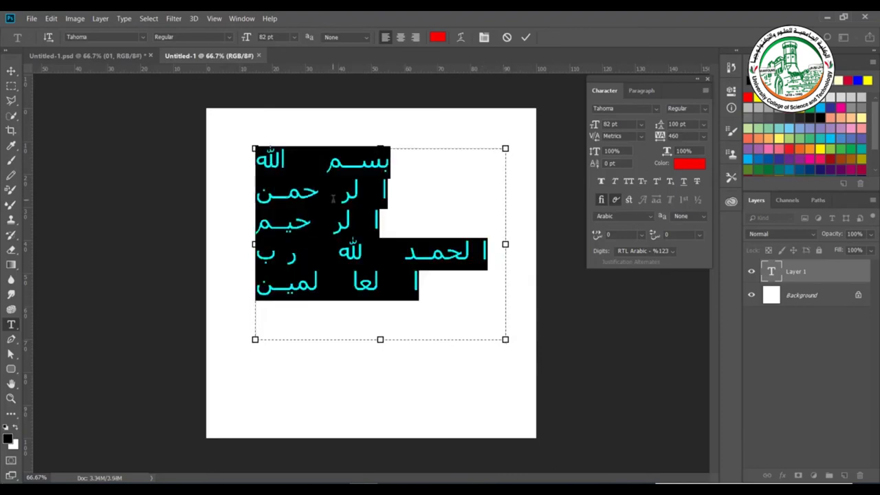
pyautogui.click(636, 91)
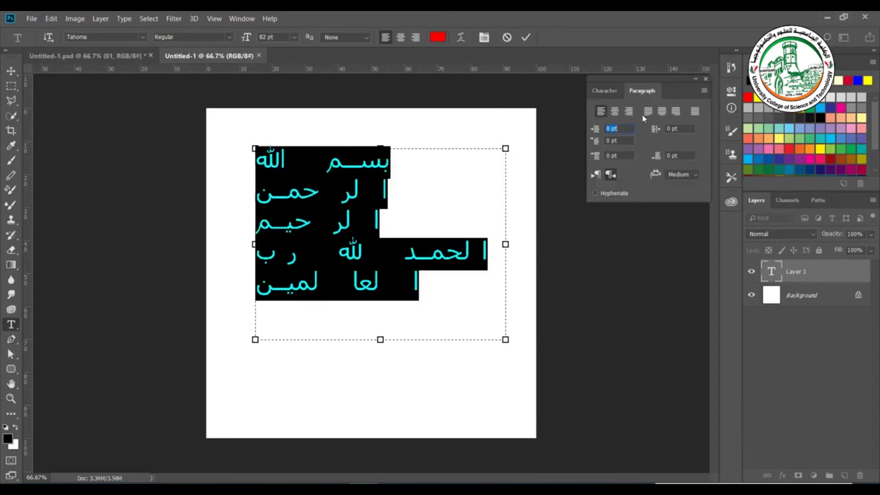
pyautogui.click(628, 111)
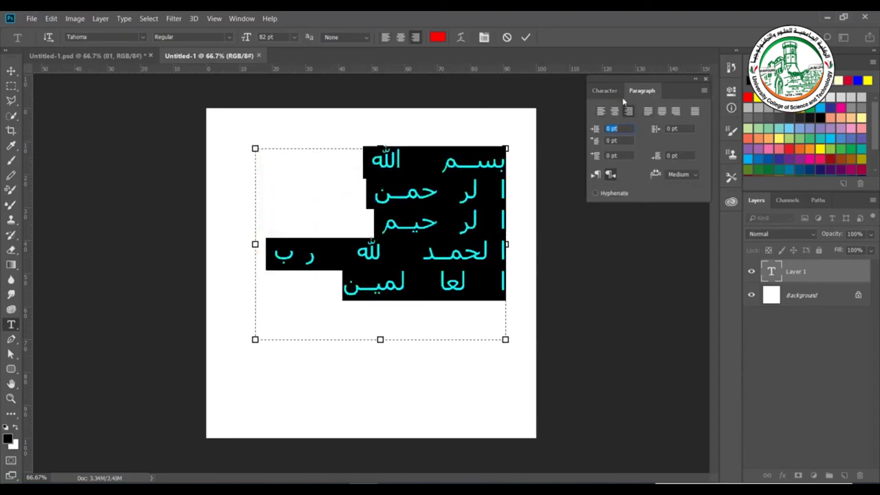
pyautogui.click(616, 92)
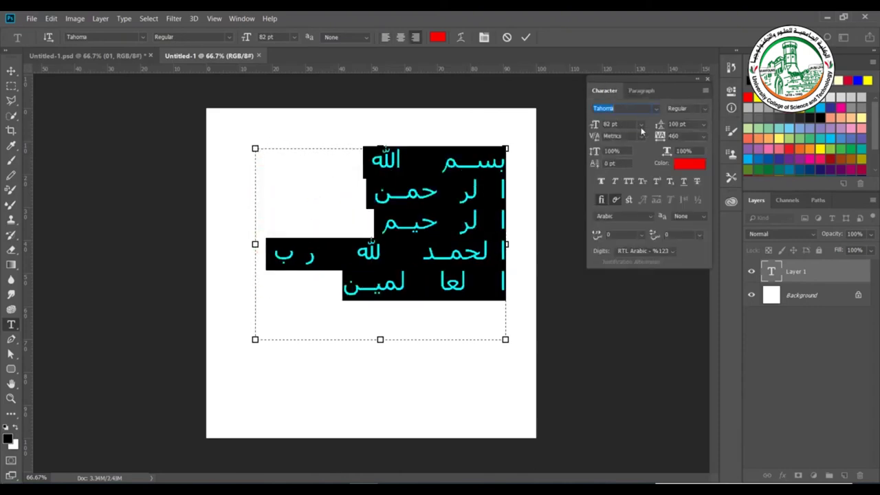
pyautogui.moveTo(596, 127); pyautogui.dragTo(588, 138)
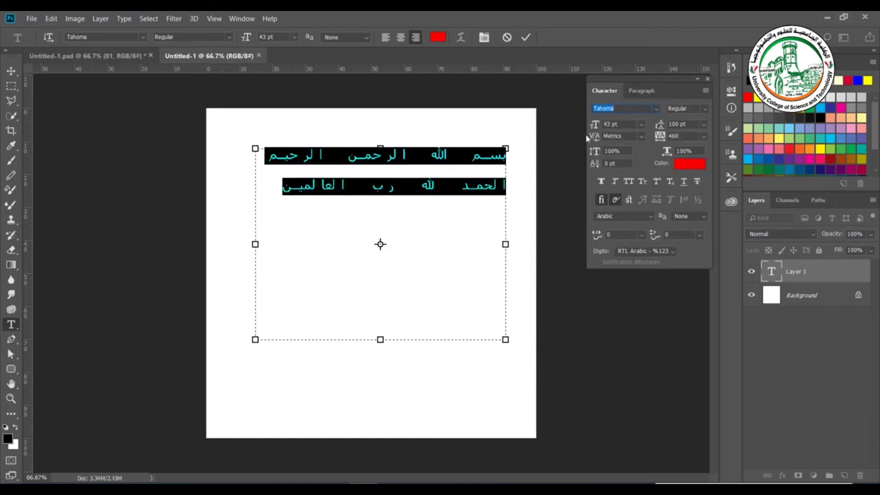
# Center the paragraph text, shorten its text box to just below the second line, and commit the text
pyautogui.click(641, 90)
pyautogui.click(614, 111)
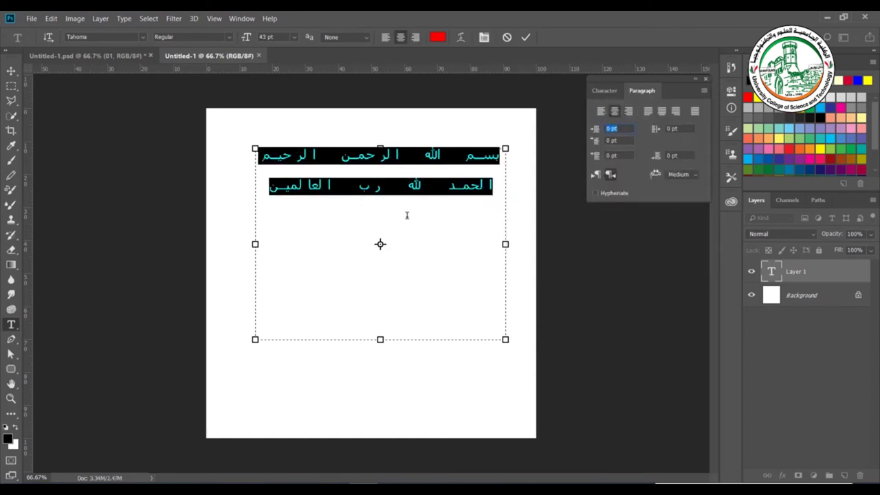
pyautogui.moveTo(380, 339); pyautogui.dragTo(380, 207)
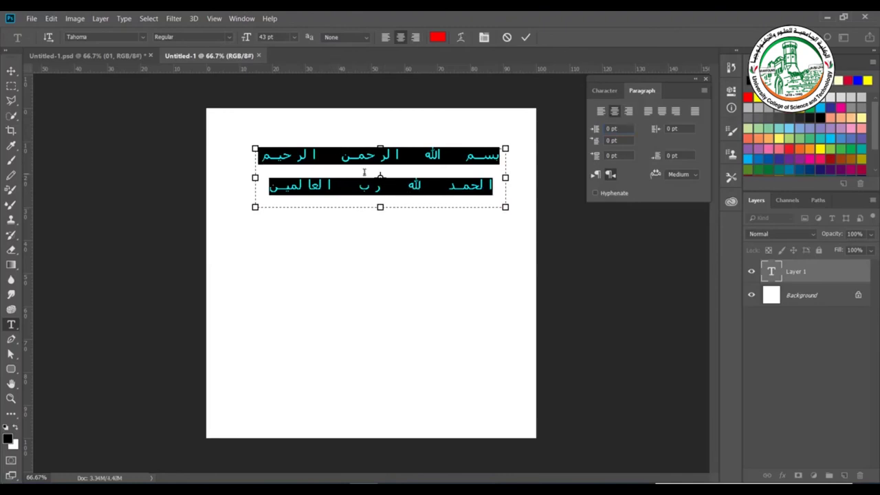
pyautogui.hotkey('ctrl', 'Return')
pyautogui.press('v')
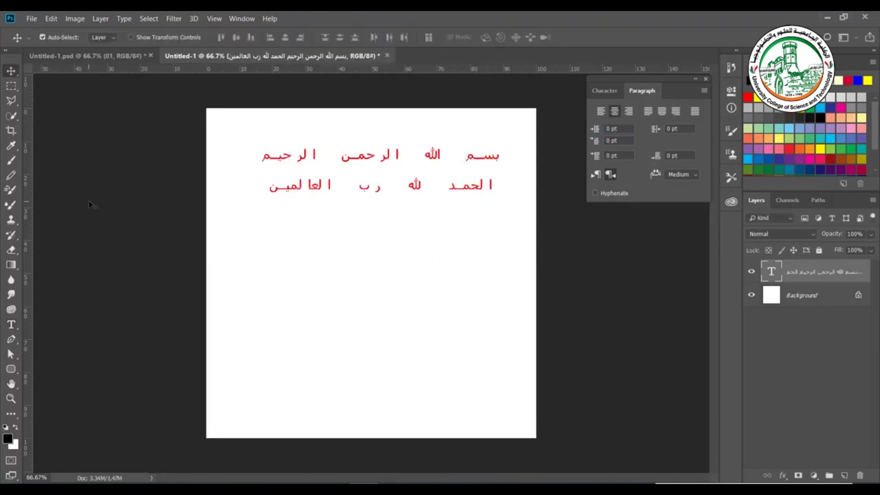
# Draw a curved open path with the Pen tool, rising from the canvas's lower left to its right side below the text
pyautogui.click(10, 339)
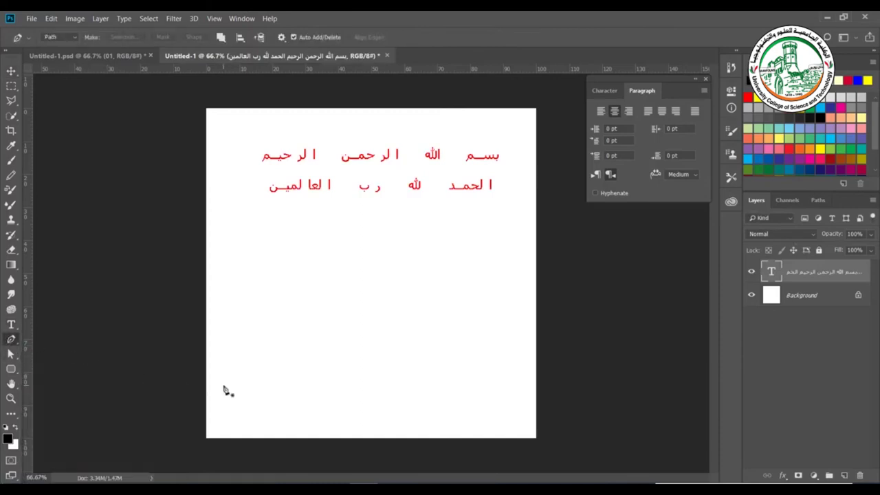
pyautogui.moveTo(223, 385); pyautogui.dragTo(222, 358)
pyautogui.moveTo(496, 240); pyautogui.dragTo(483, 143)
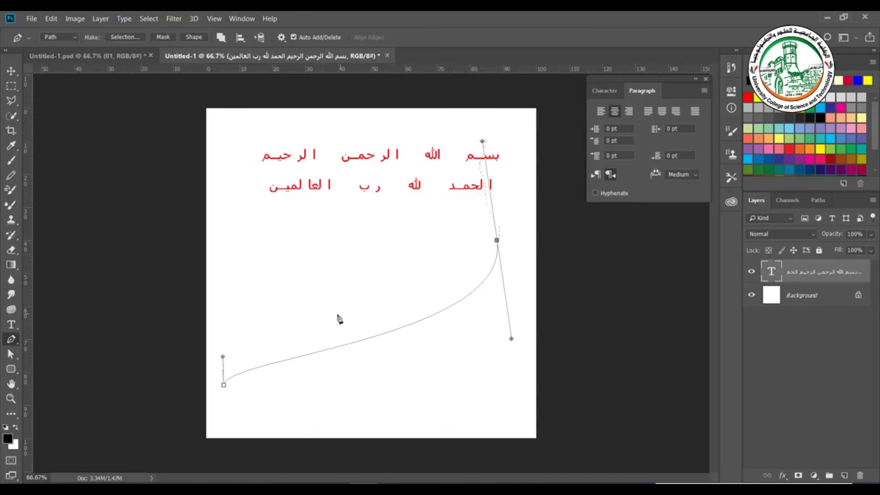
# Write "بسم الله الرحمن الرحيم" along the curved path and extend the text's end marker toward the path's lower-left end
pyautogui.click(11, 324)
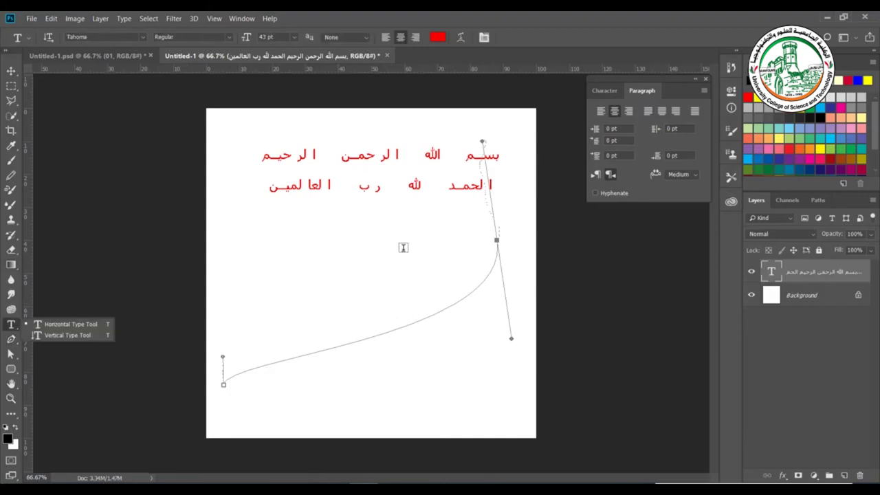
pyautogui.click(484, 277)
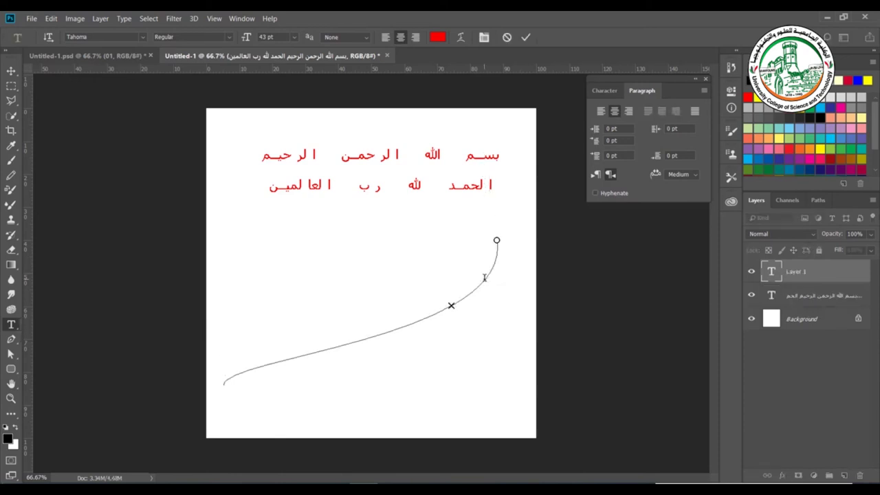
pyautogui.write('بسم الله')
pyautogui.press('ctrl')
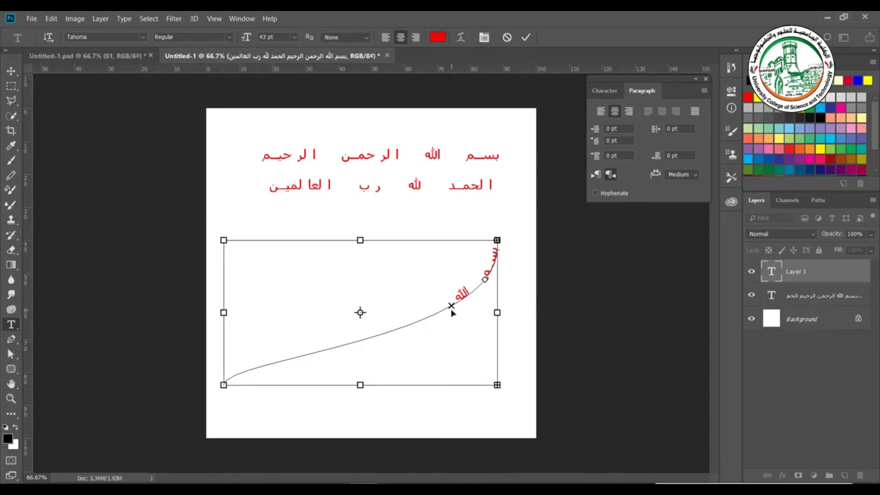
pyautogui.moveTo(452, 306)
pyautogui.mouseDown()
pyautogui.moveTo(338, 328)
pyautogui.moveTo(316, 344)
pyautogui.moveTo(261, 349)
pyautogui.moveTo(233, 363)
pyautogui.mouseUp()
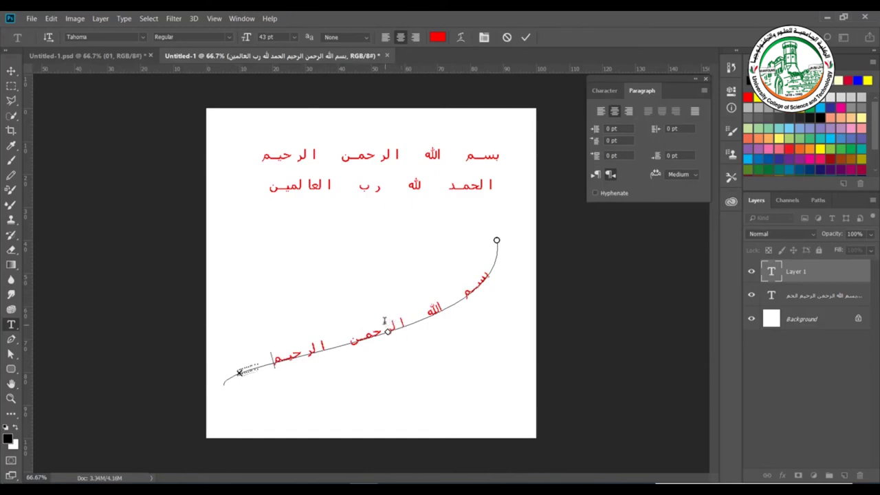
# Flip the path text to the underside of the curve using its midpoint marker, and pull it back toward the upper side
pyautogui.press('ctrl')
pyautogui.moveTo(389, 333); pyautogui.dragTo(385, 357)
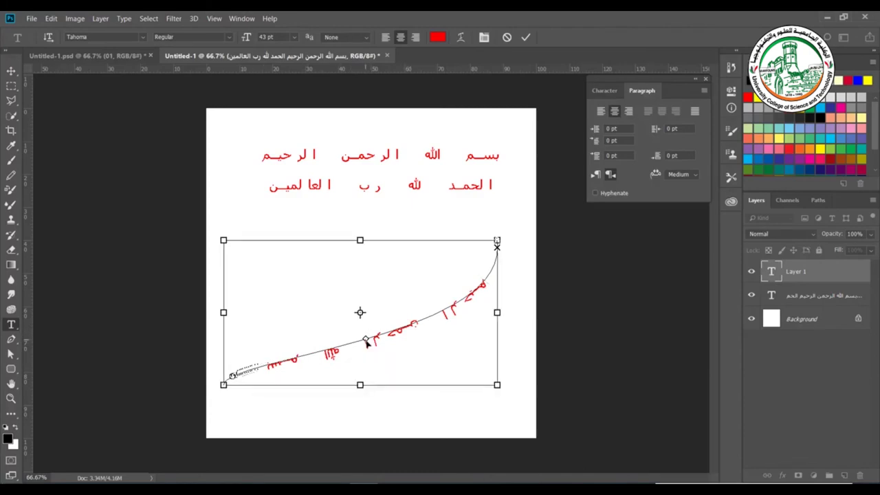
pyautogui.moveTo(365, 340); pyautogui.dragTo(354, 320)
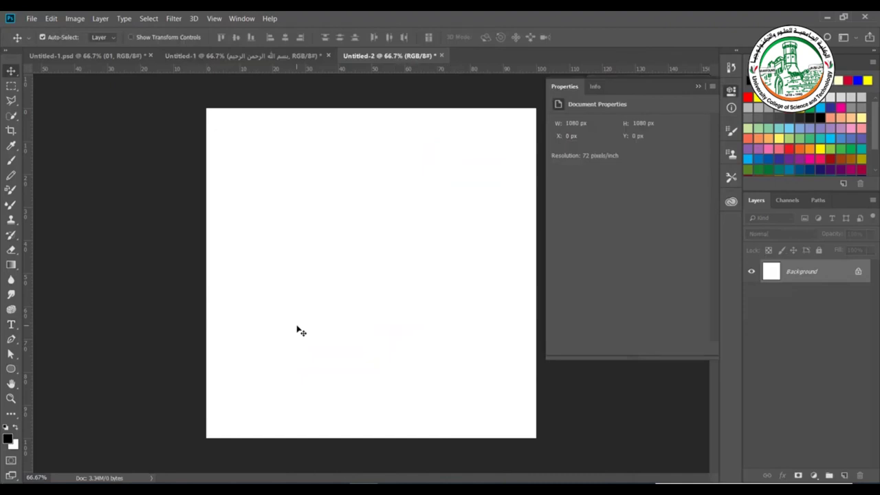
# Draw a black-filled circle 389 px in diameter in the upper right part of the blank Untitled-2 canvas
pyautogui.click(12, 369)
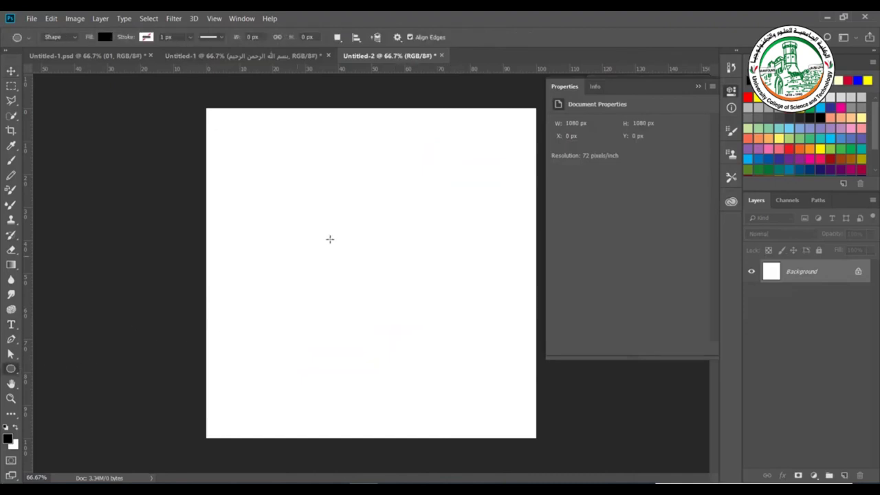
pyautogui.moveTo(482, 143); pyautogui.dragTo(364, 284)
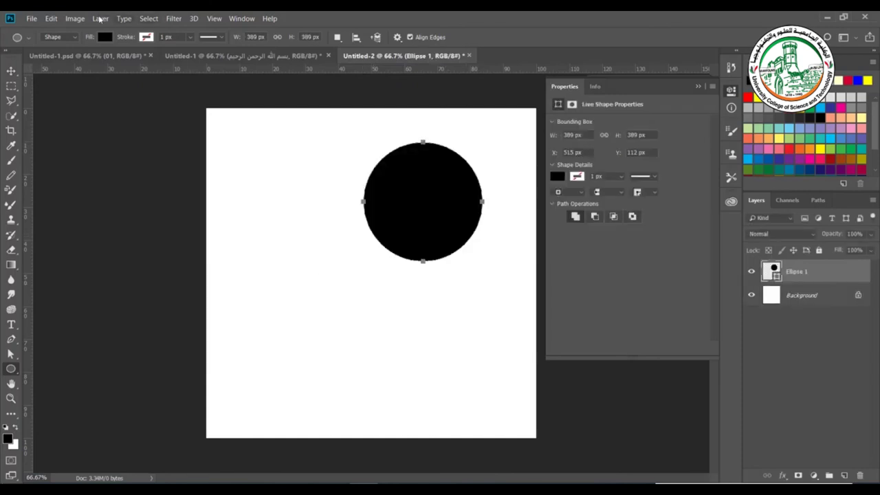
# Remove the circle's fill and give it a solid black outline
pyautogui.click(104, 37)
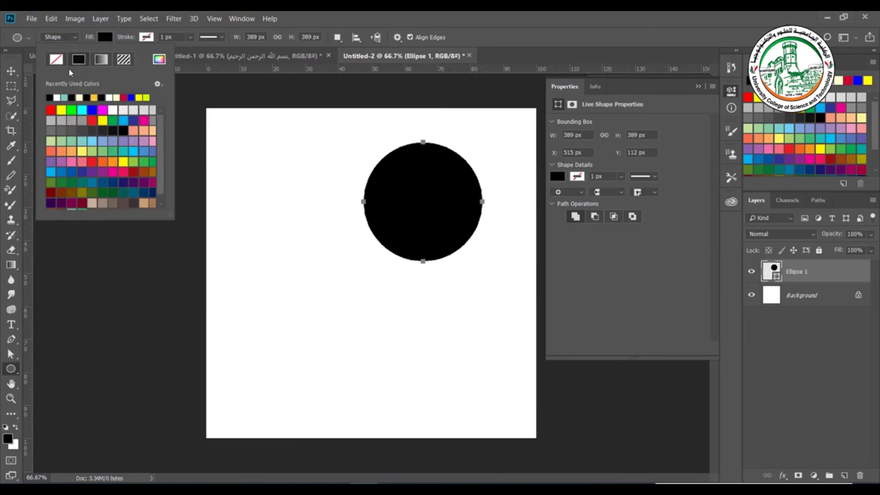
pyautogui.click(56, 60)
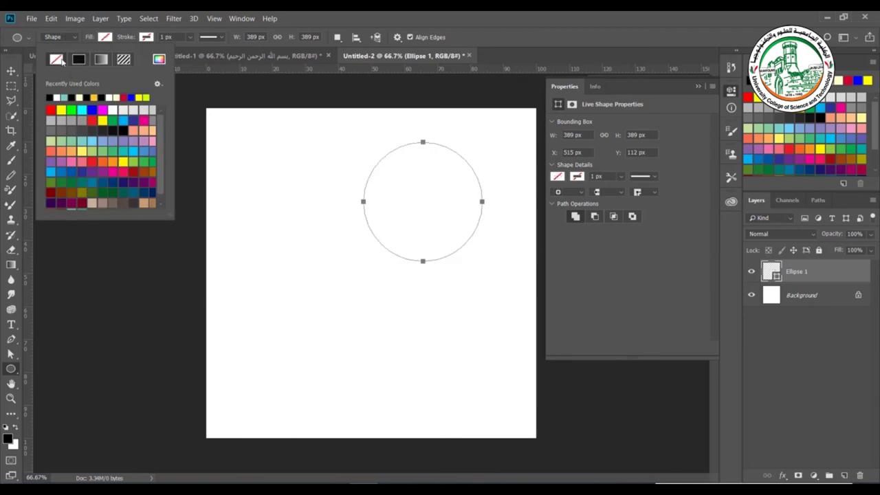
pyautogui.click(146, 38)
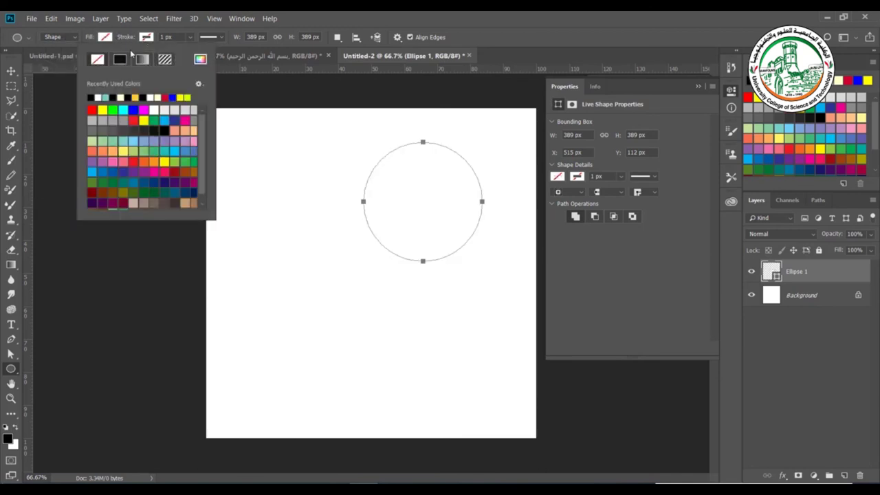
pyautogui.click(119, 59)
pyautogui.press('v')
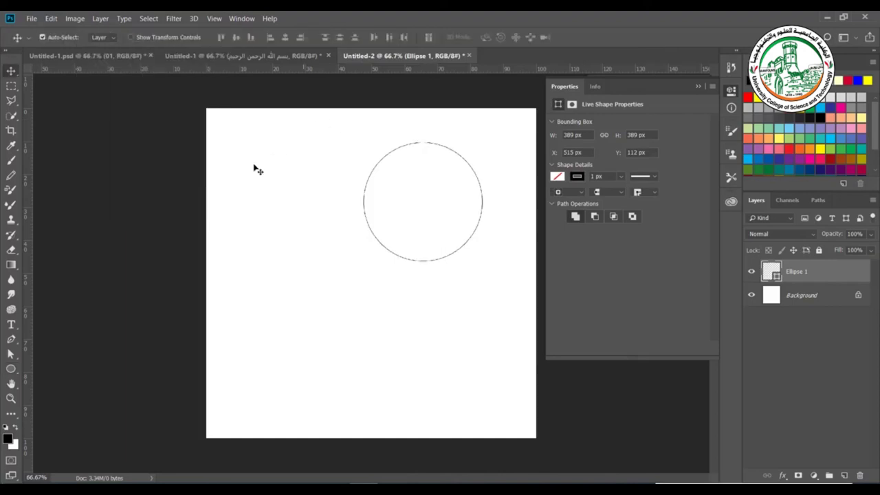
# Write "بسم الله الرحمن" with the Horizontal Type tool along the outside of the circle's upper edge
pyautogui.click(17, 324)
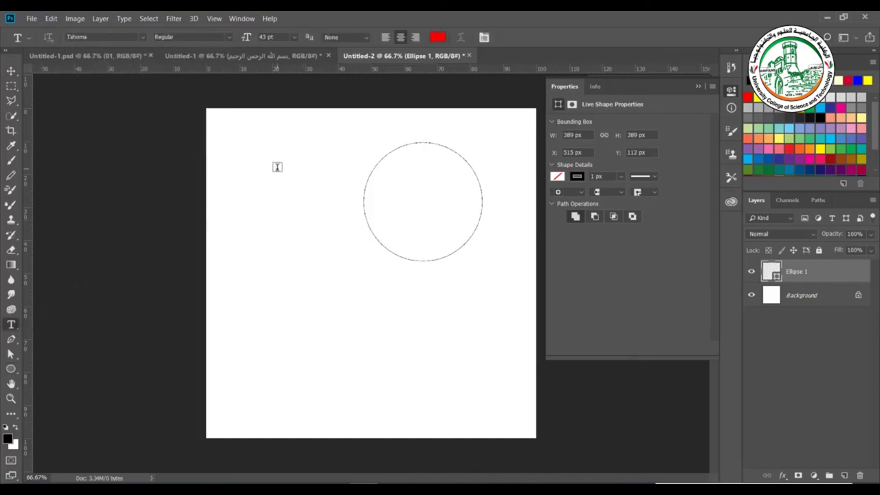
pyautogui.click(450, 146)
pyautogui.write('عسم الل')
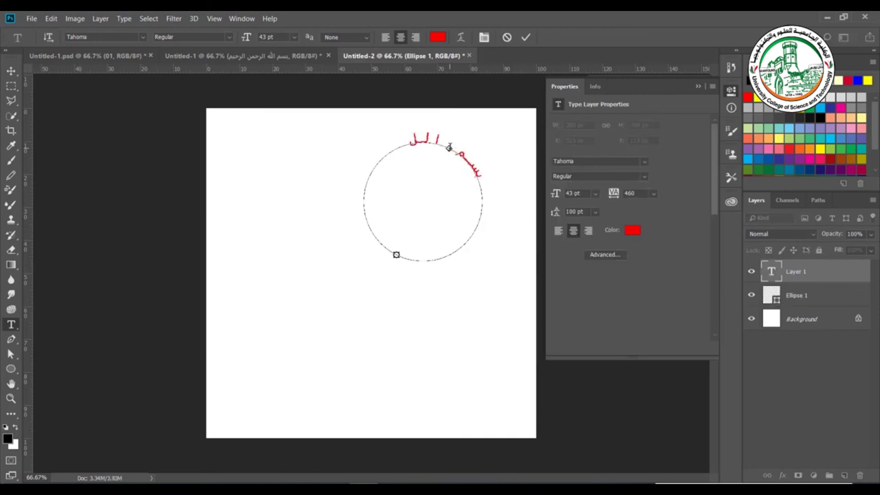
pyautogui.write('ه')
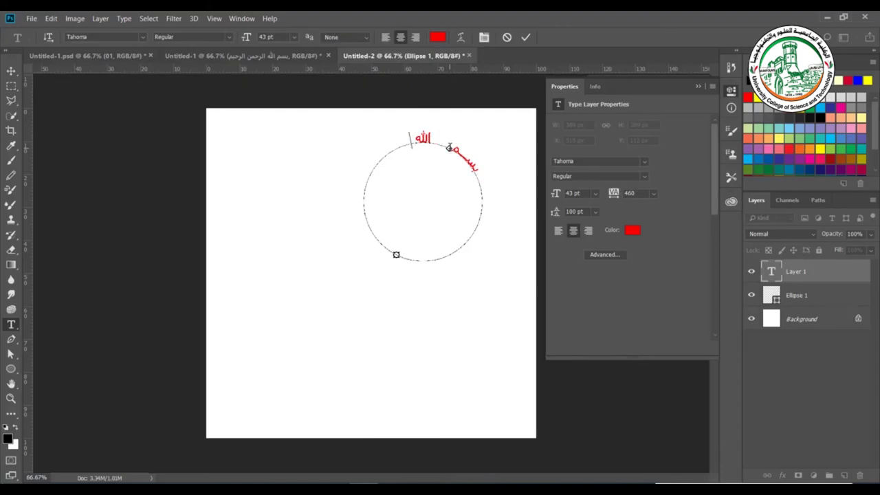
pyautogui.write(' الرحمن')
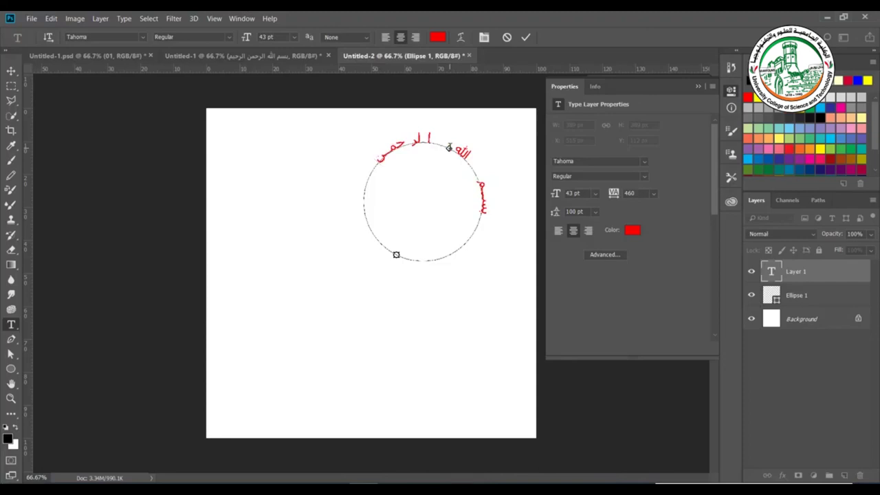
# Replace all of the text on the circle with "Paletine"
pyautogui.hotkey('ctrl', 'a')
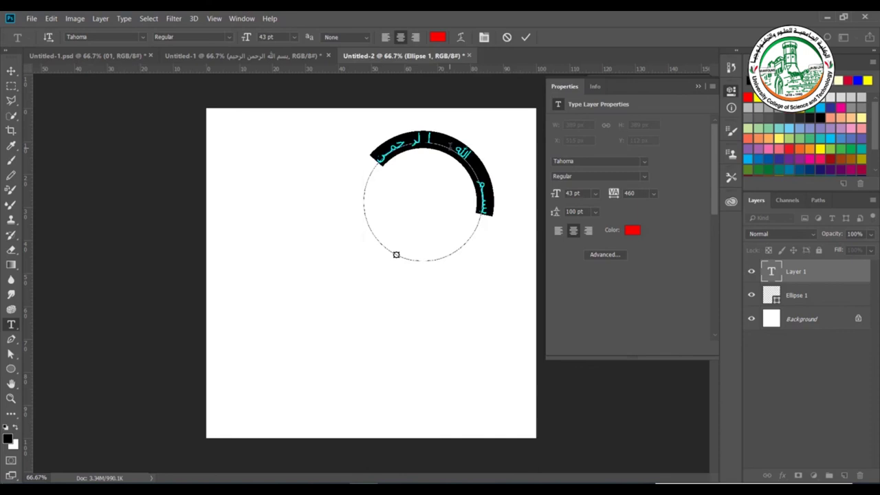
pyautogui.press('BackSpace')
pyautogui.write('Pale')
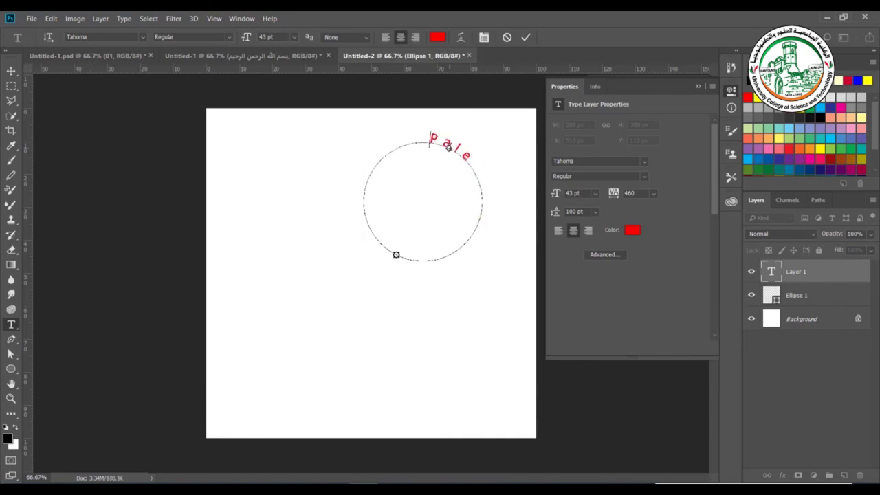
pyautogui.write('tine')
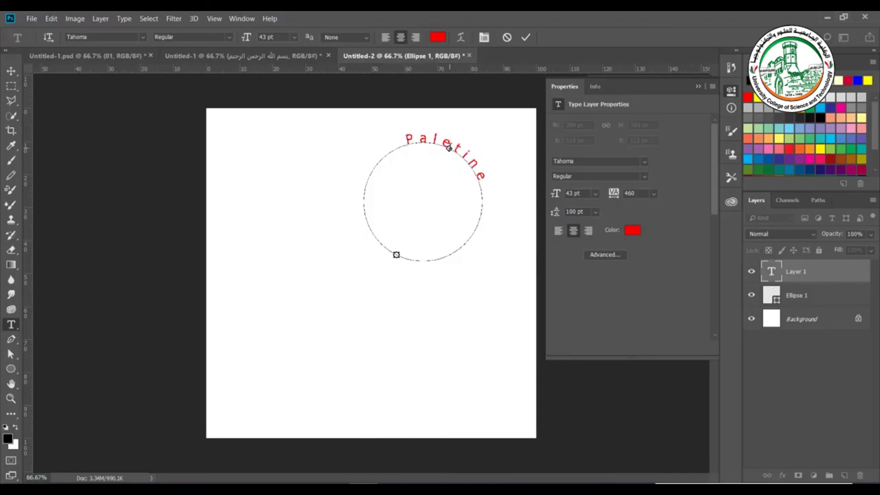
# Duplicate the Ellipse 1 layer and move the copied circle to the lower left of the canvas, about X 122 px, Y 543 px
pyautogui.rightClick(819, 295)
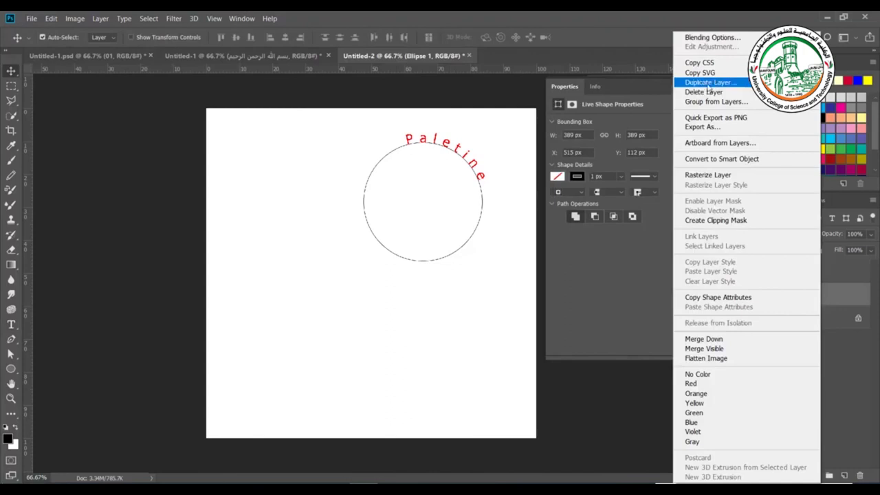
pyautogui.click(709, 83)
pyautogui.click(535, 138)
pyautogui.moveTo(442, 224); pyautogui.dragTo(327, 349)
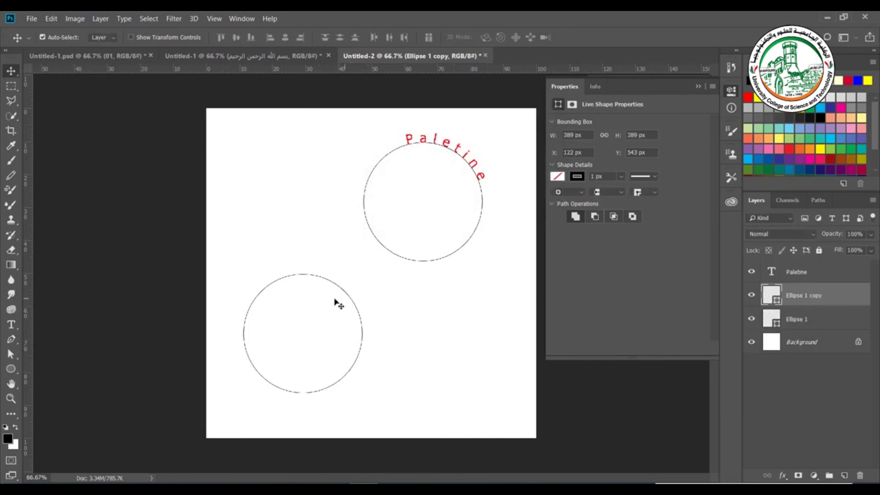
# Fill the inside of the copied circle with random placeholder letters beginning "bligubrg" using the Horizontal Type tool
pyautogui.click(11, 324)
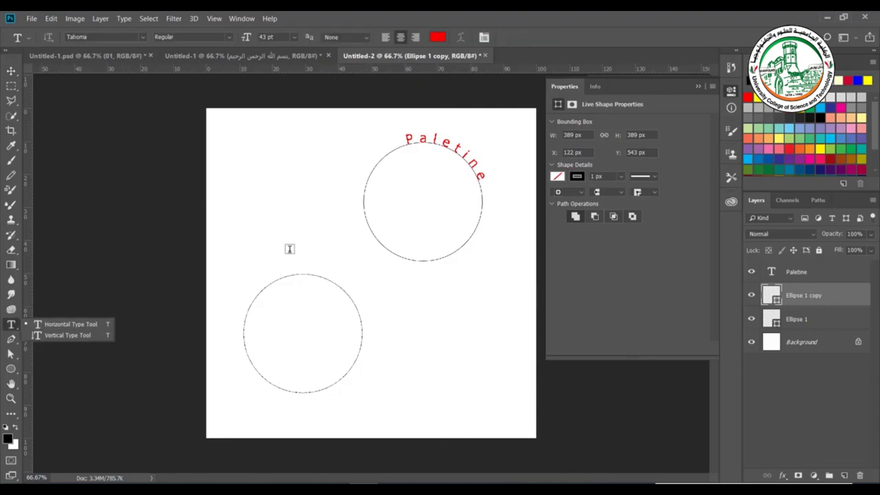
pyautogui.click(303, 300)
pyautogui.write('bligubrguirububiburgpuipgpru')
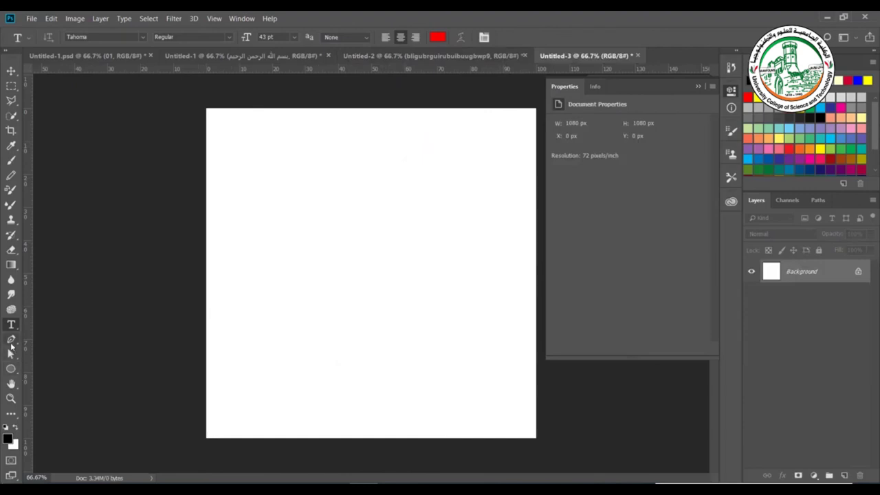
# Draw a closed, irregular six-sided path with the Pen tool across most of the blank Untitled-3 canvas
pyautogui.click(11, 339)
pyautogui.click(218, 232)
pyautogui.click(217, 227)
pyautogui.click(342, 141)
pyautogui.click(446, 295)
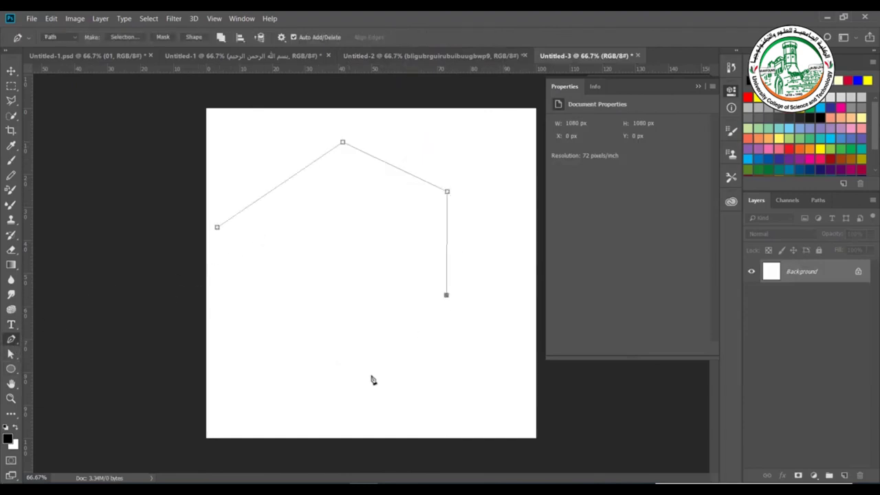
pyautogui.click(357, 383)
pyautogui.click(246, 303)
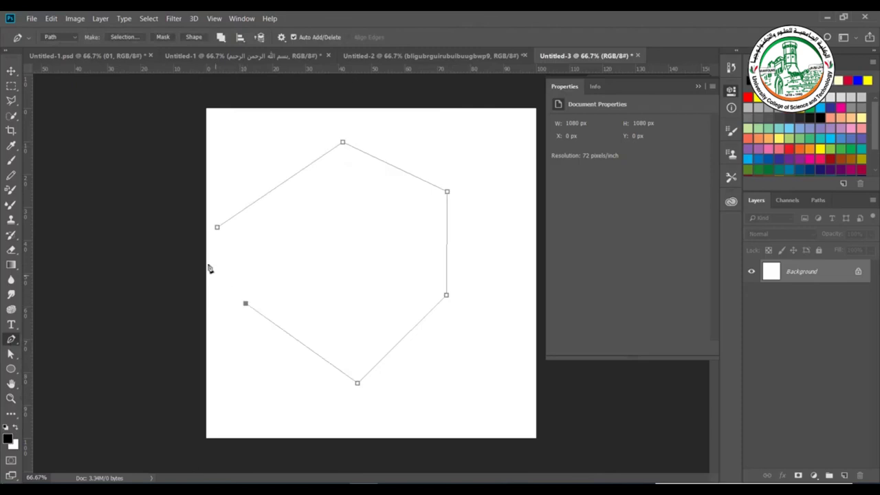
pyautogui.click(218, 228)
# Fill the inside of the six-sided path with several lines of random characters beginning "ph9ge8h89h8"
pyautogui.click(12, 325)
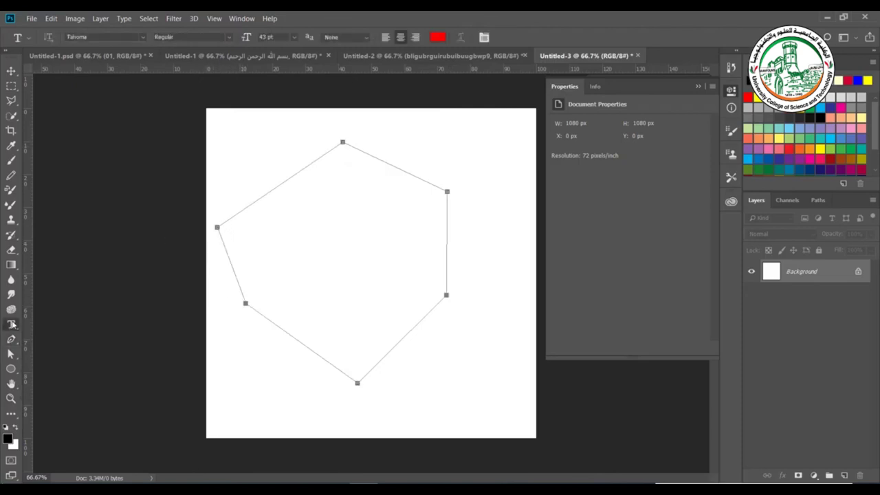
pyautogui.click(402, 218)
pyautogui.write('ph9ge8h89h8')
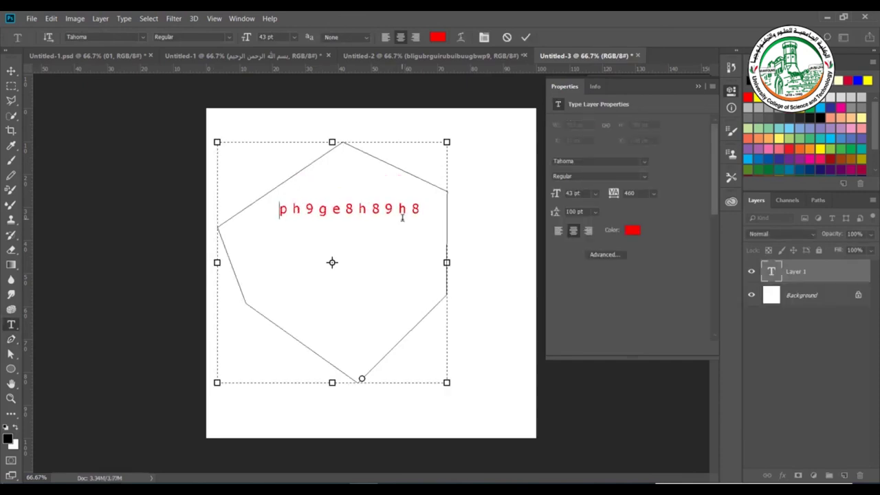
pyautogui.write('werbh89bgnpubw8hb8ih8trbh8th')
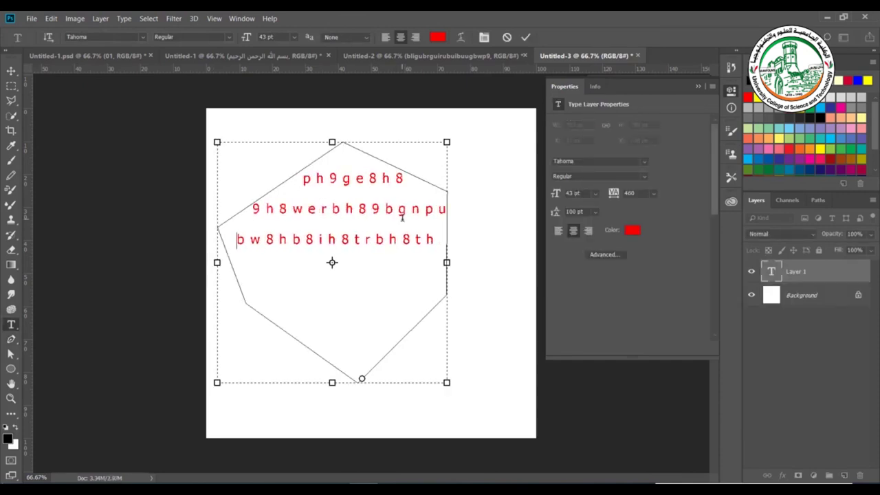
pyautogui.write('niiphbhbt8h8ht8u9hjtbjtrb8trj089prhwe')
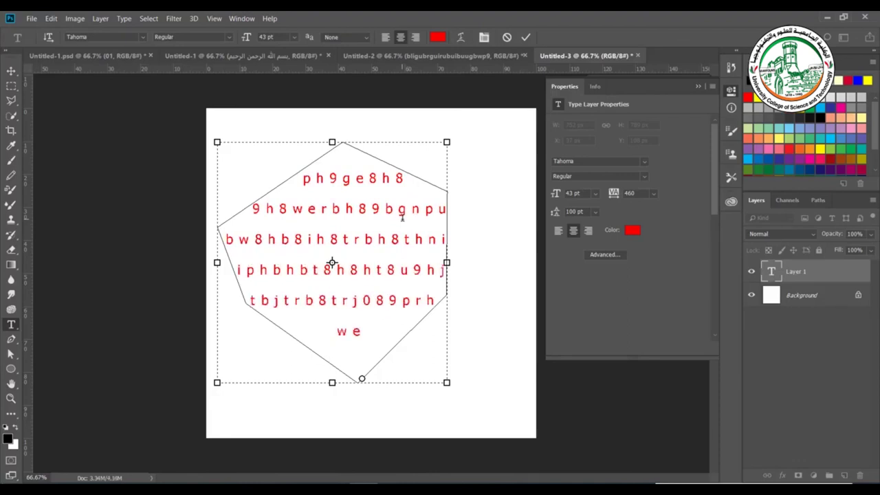
pyautogui.hotkey('ctrl', 'Return')
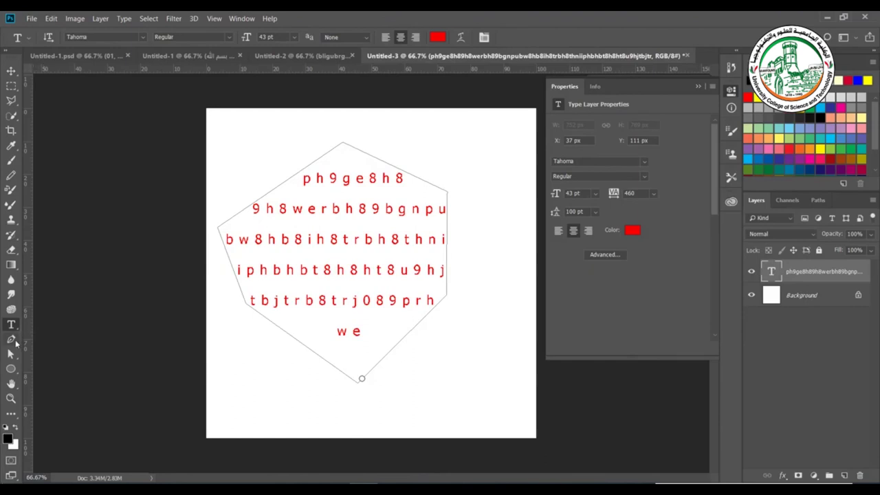
# Write "Palestine" with the Vertical Type tool near the canvas's upper right corner and move the text down
pyautogui.click(12, 330)
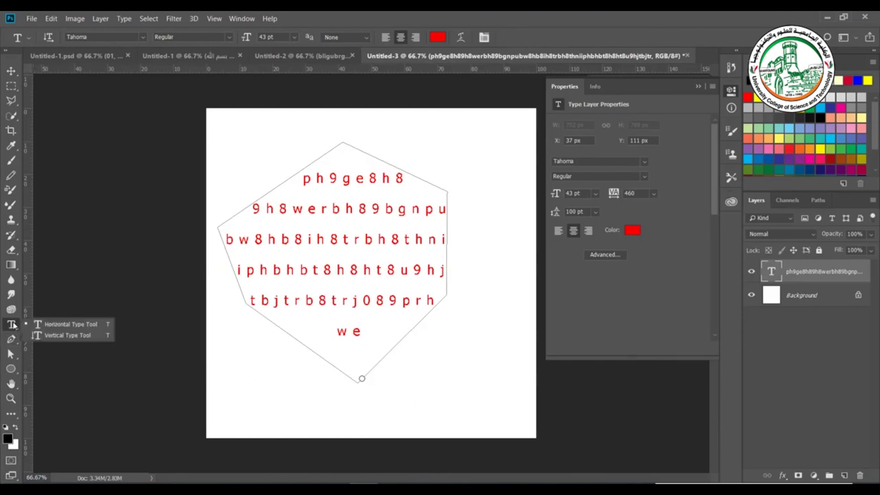
pyautogui.click(61, 335)
pyautogui.click(506, 141)
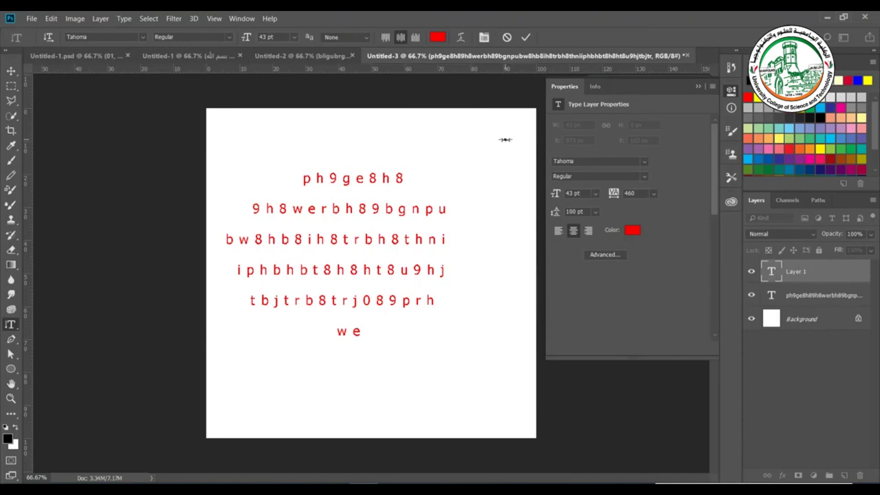
pyautogui.write('pakes')
pyautogui.write('tion')
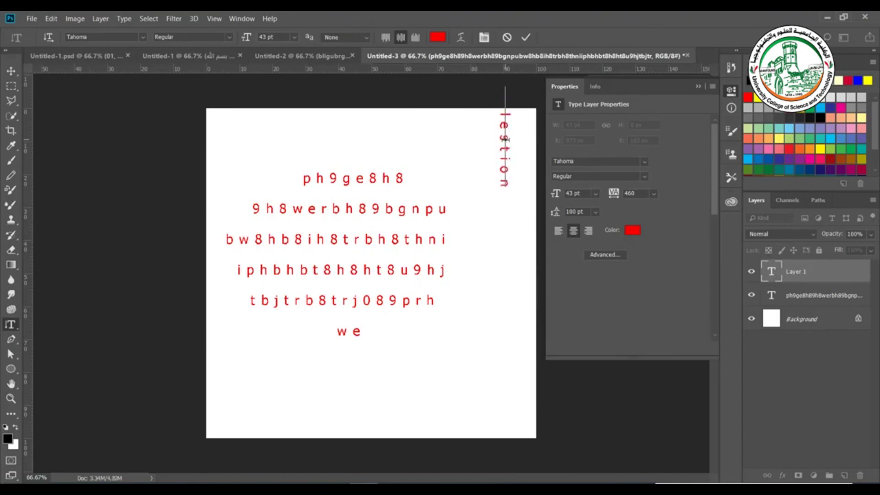
pyautogui.press('BackSpace')
pyautogui.press('BackSpace')
pyautogui.write('ne')
pyautogui.moveTo(472, 161); pyautogui.dragTo(471, 200)
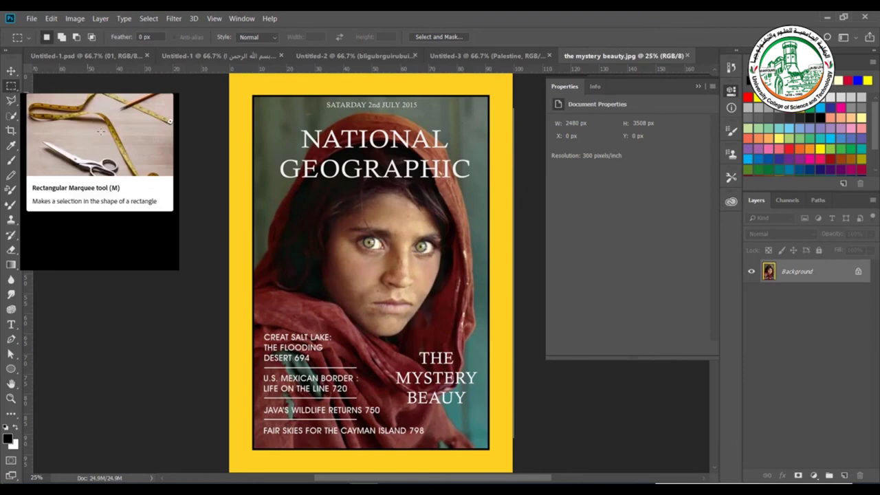
# Select the "NATIONAL GEOGRAPHIC" title on the mystery beauty.jpg cover and examine the similar fonts suggested by Match Font
pyautogui.moveTo(280, 123); pyautogui.dragTo(474, 186)
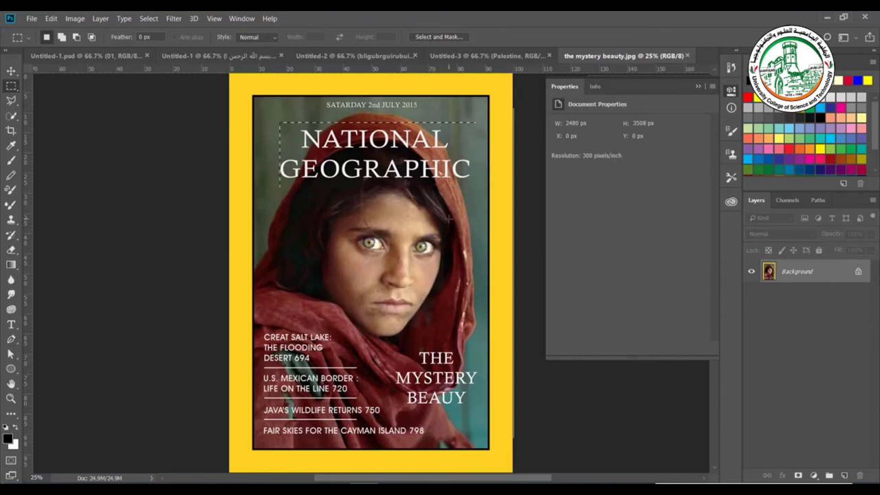
pyautogui.click(121, 19)
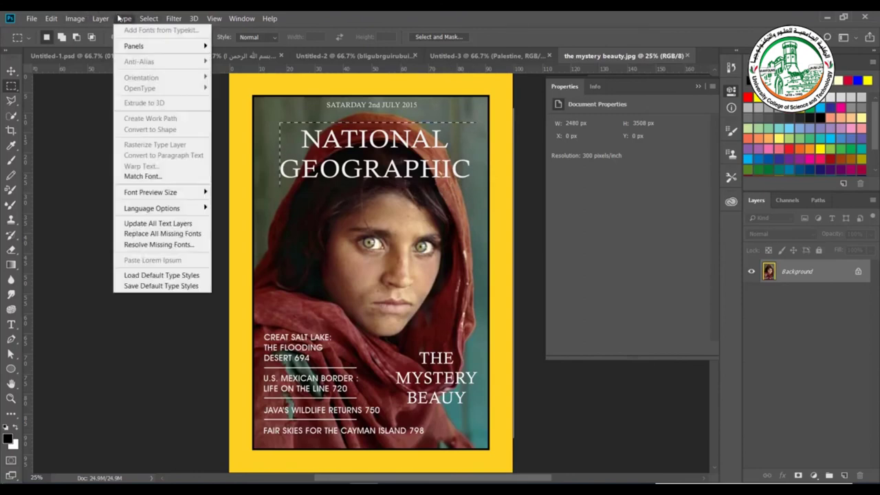
pyautogui.click(143, 177)
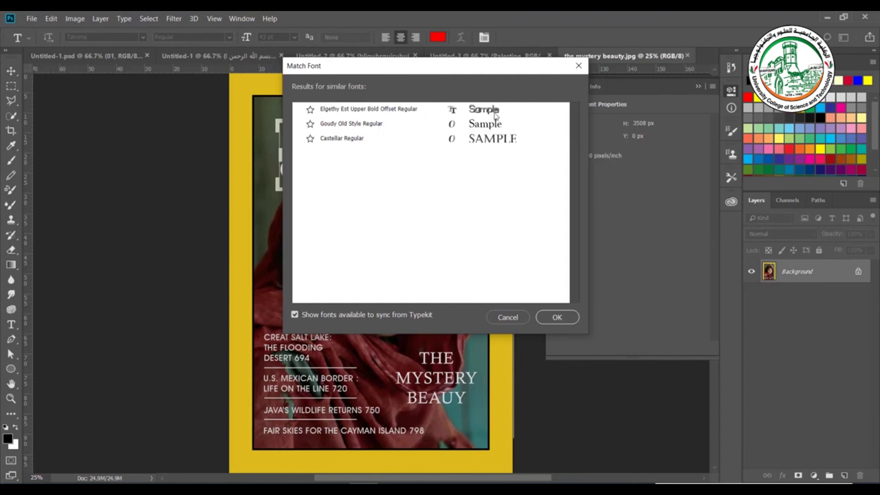
pyautogui.moveTo(407, 67); pyautogui.dragTo(642, 72)
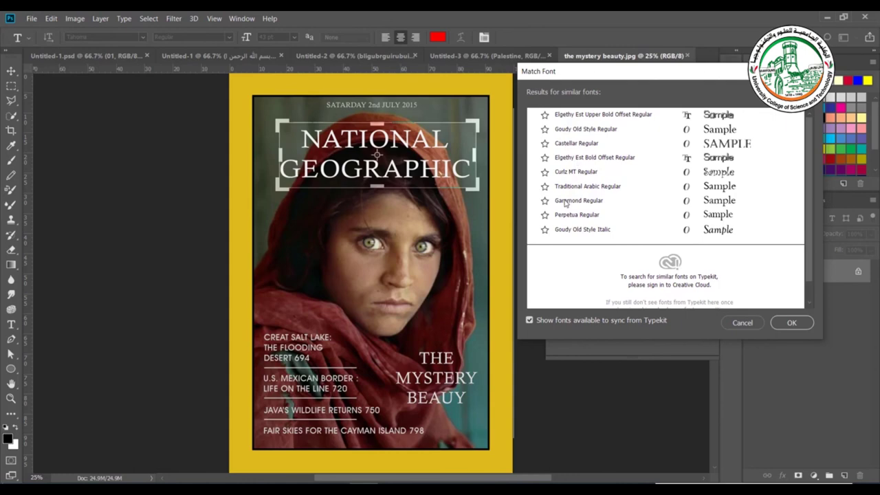
pyautogui.press('Escape')
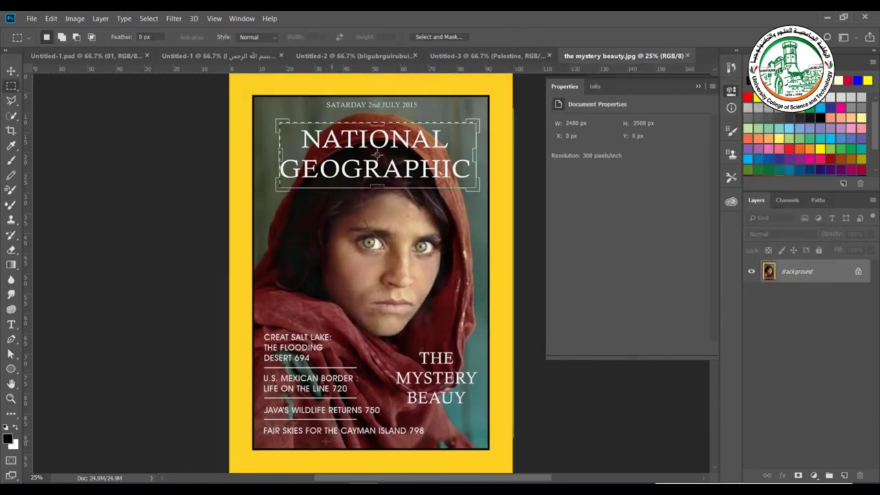